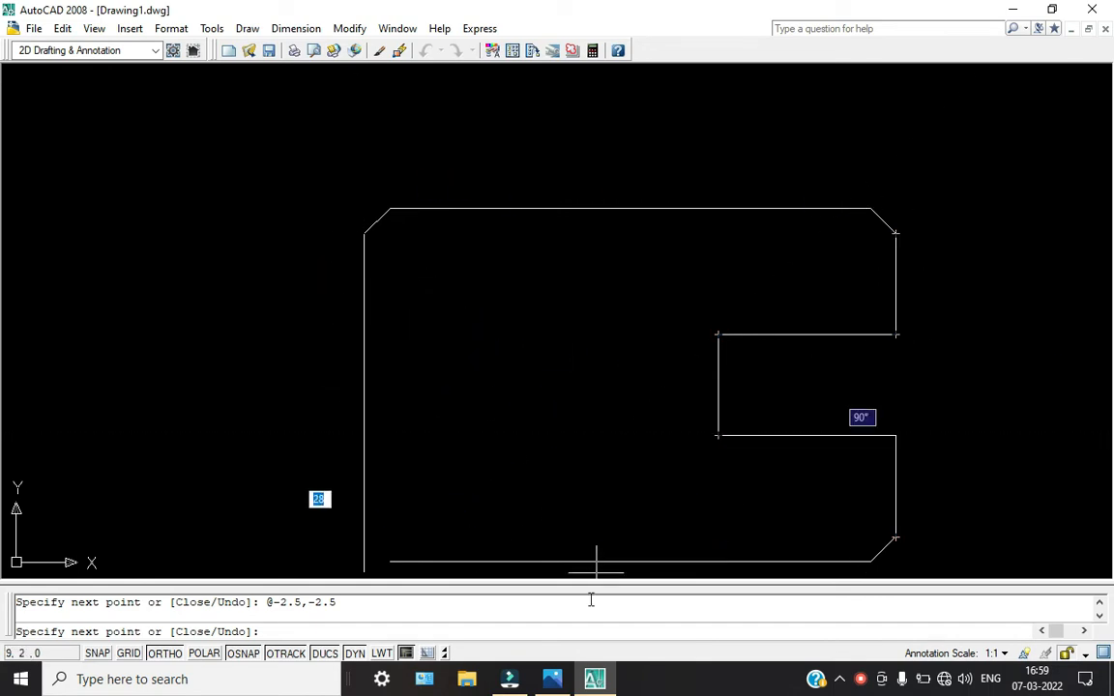
Step: Following the reference image, continue the bracket outline with its left edge, 30 units long at 270°
{"action": "left_click", "coordinate": [553, 680]}
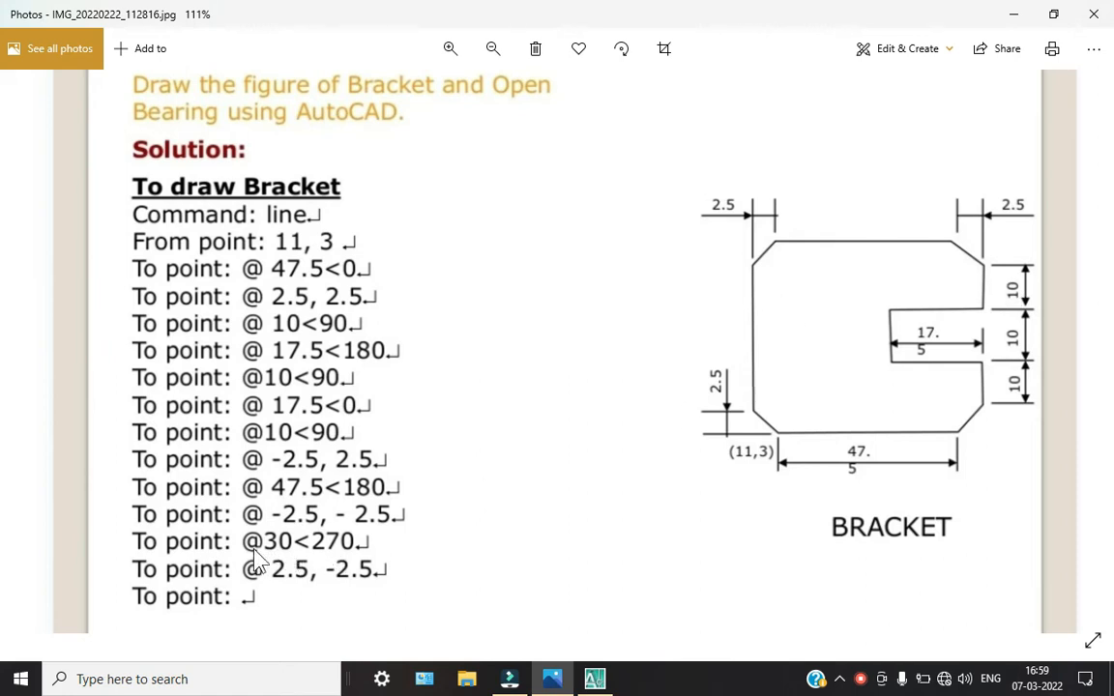
{"action": "left_click", "coordinate": [610, 680]}
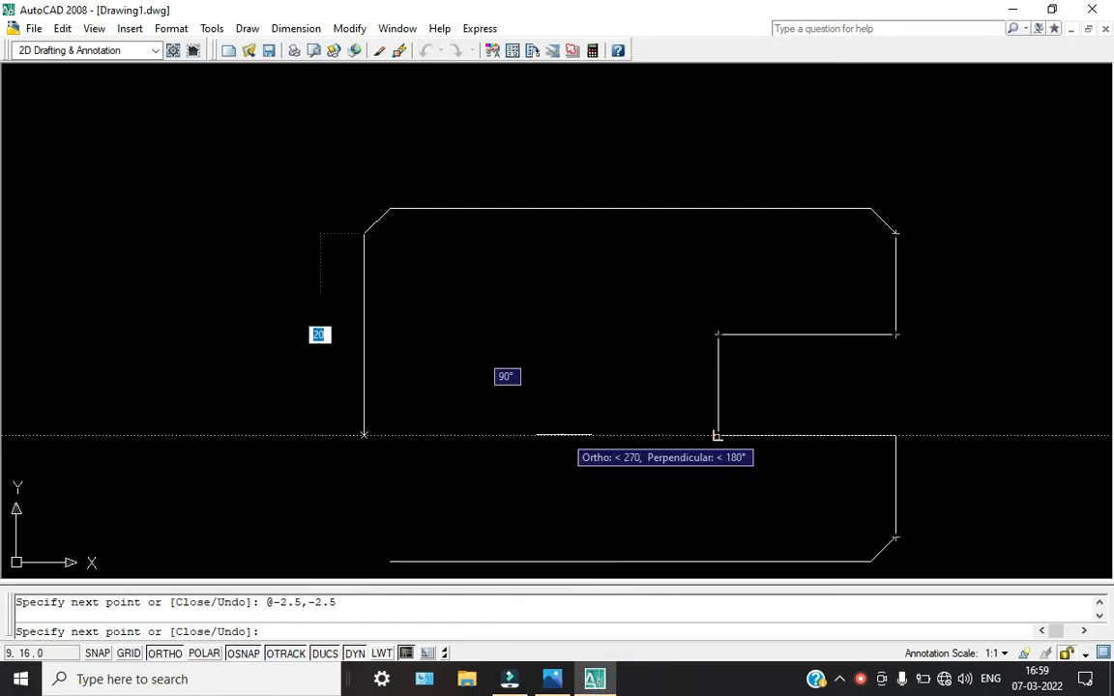
{"action": "key", "text": "Return"}
{"action": "type", "text": "3"}
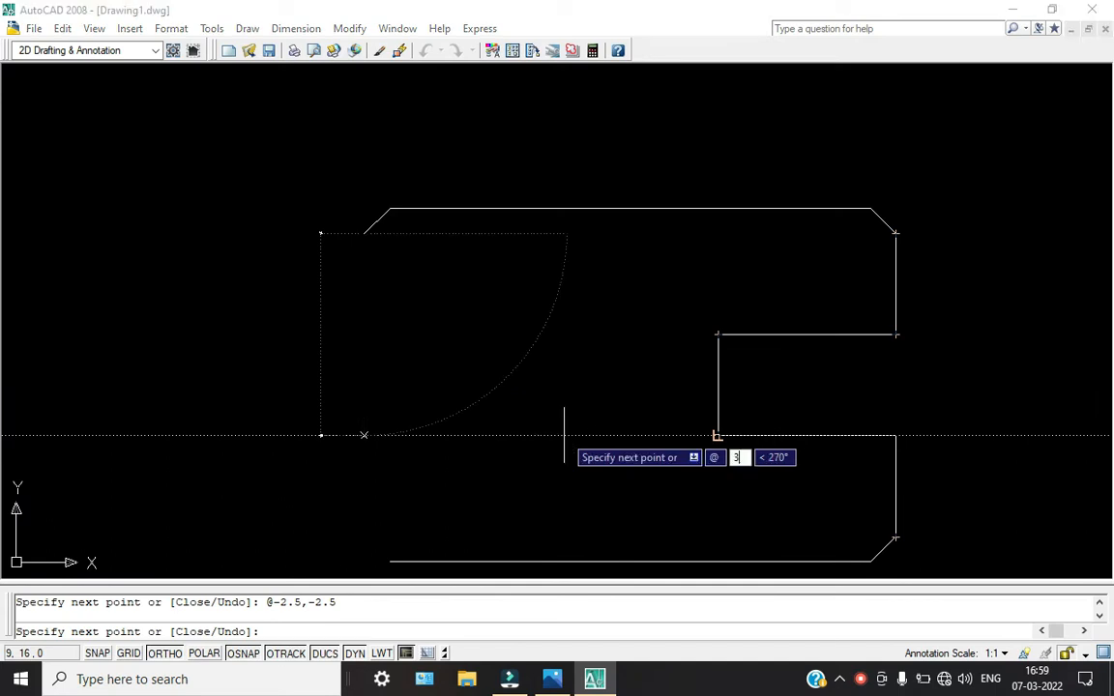
{"action": "key", "text": "Tab"}
{"action": "key", "text": "Return"}
{"action": "left_click", "coordinate": [553, 678]}
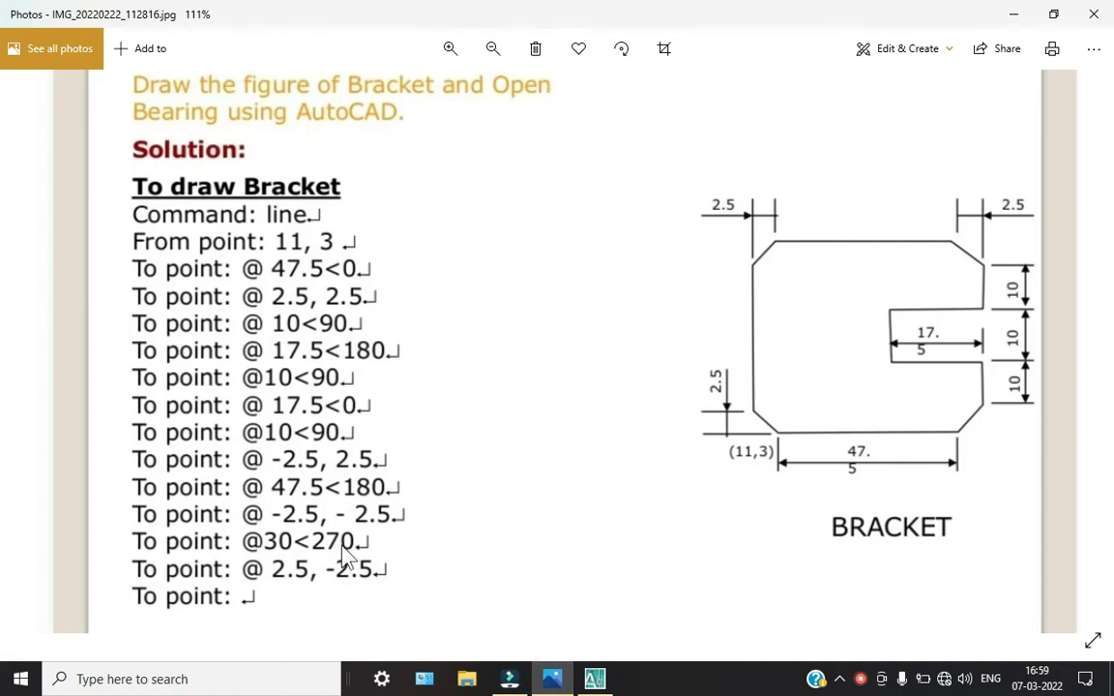
{"action": "left_click", "coordinate": [595, 679]}
{"action": "type", "text": "30"}
{"action": "key", "text": "Tab"}
{"action": "type", "text": "2"}
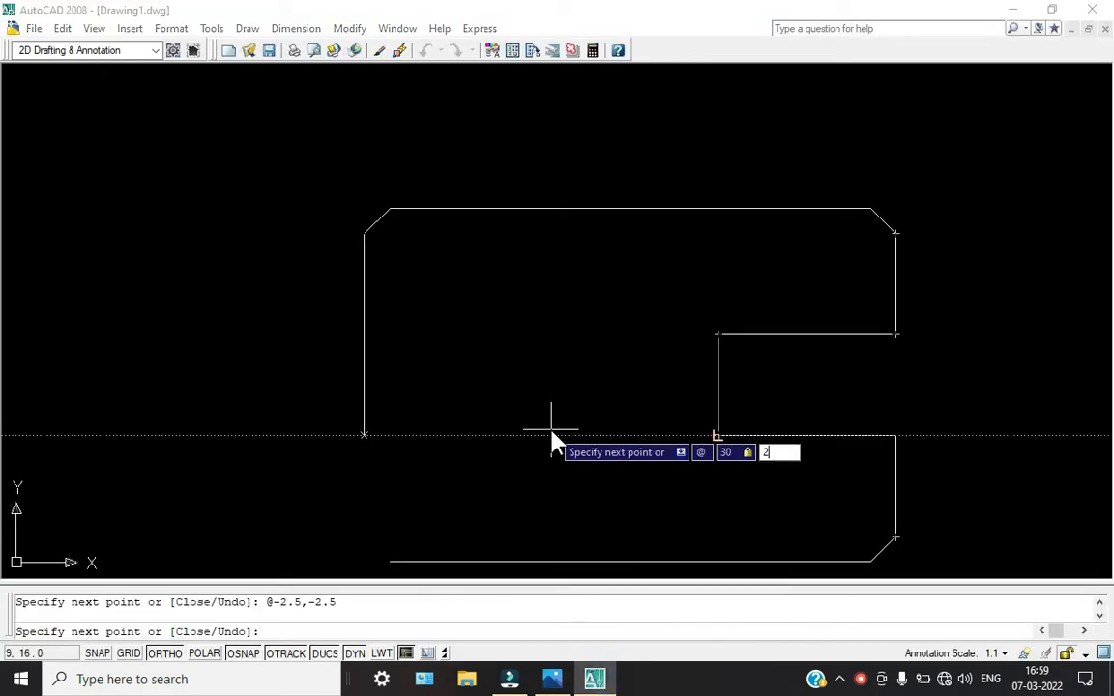
{"action": "type", "text": "70"}
{"action": "key", "text": "Return"}
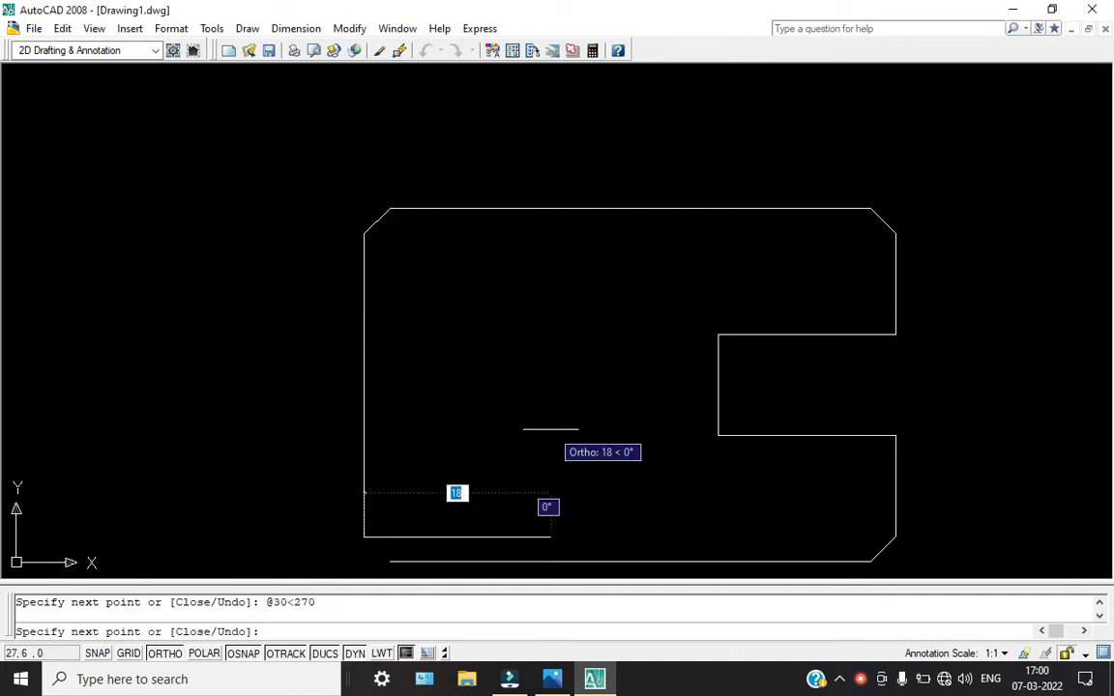
Step: Close the bracket outline with the lower-left chamfer line at relative offset 2.5,-2.5 and end the Line command
{"action": "middle_click_drag", "start_coordinate": [551, 495], "coordinate": [546, 434]}
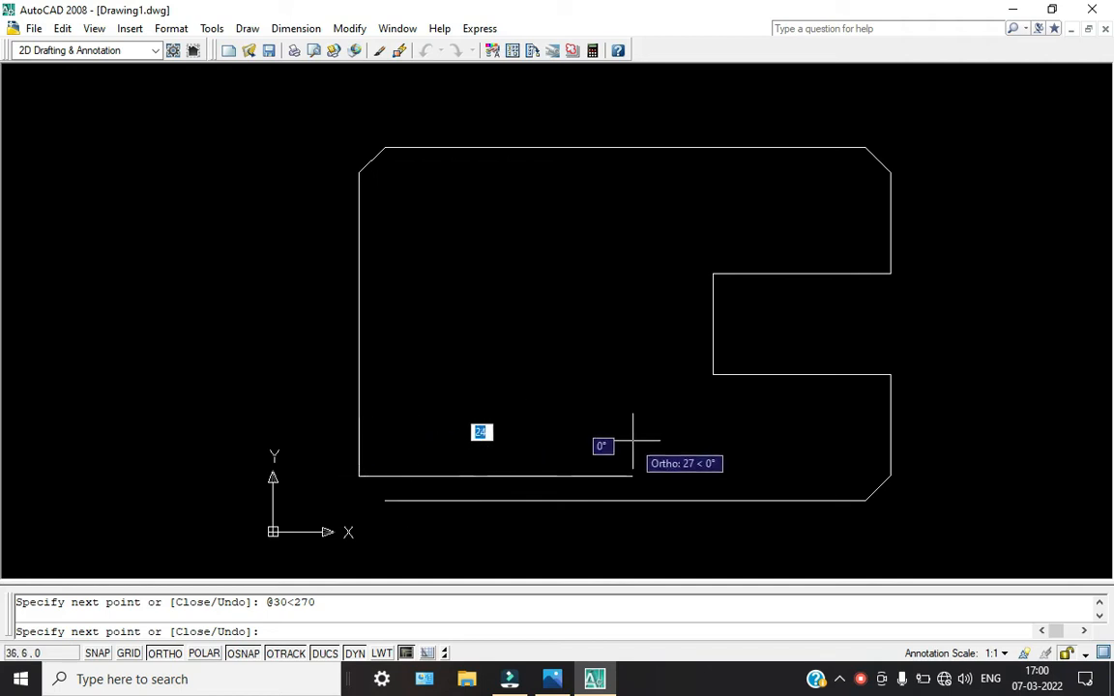
{"action": "left_click", "coordinate": [861, 678]}
{"action": "left_click", "coordinate": [888, 628]}
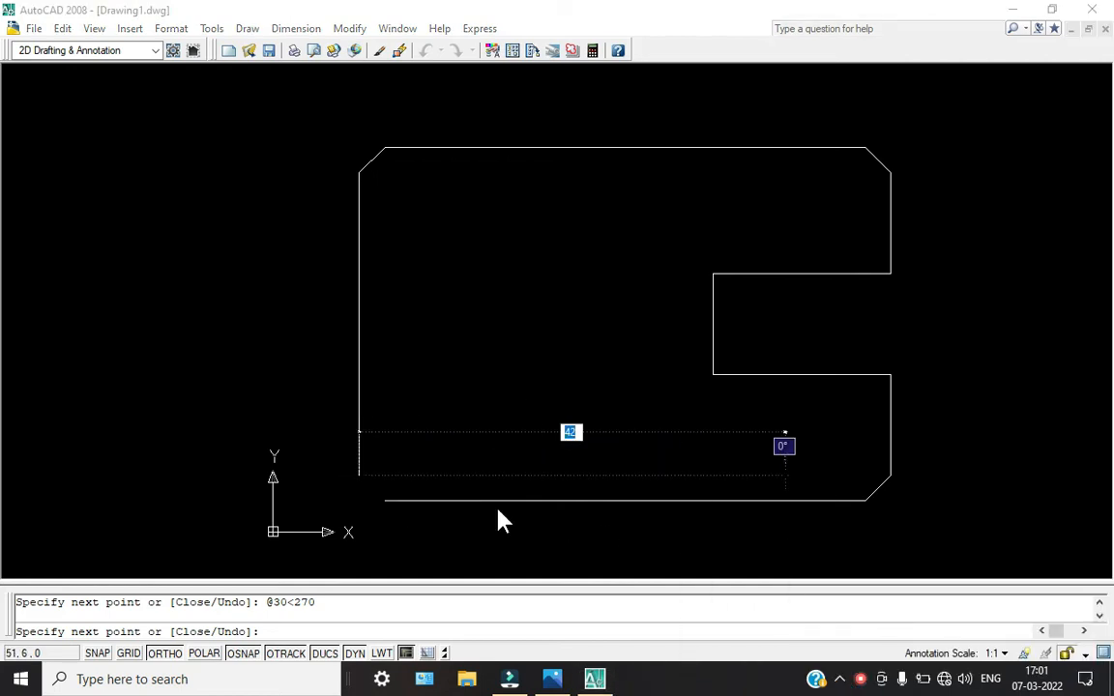
{"action": "left_click", "coordinate": [559, 682]}
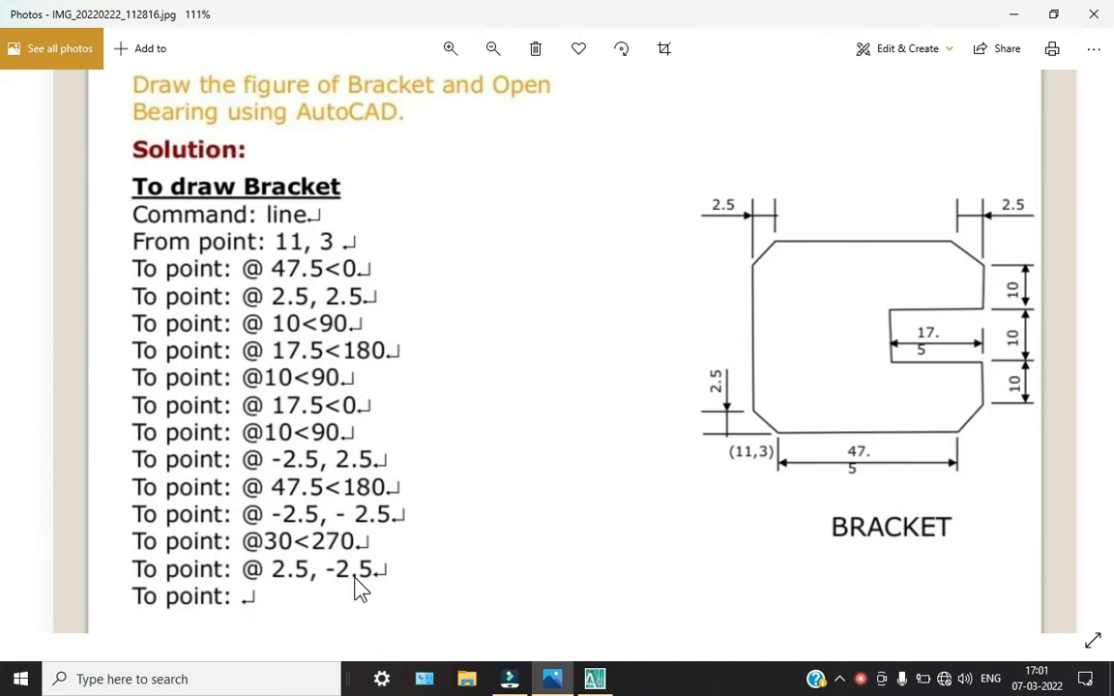
{"action": "left_click", "coordinate": [557, 679]}
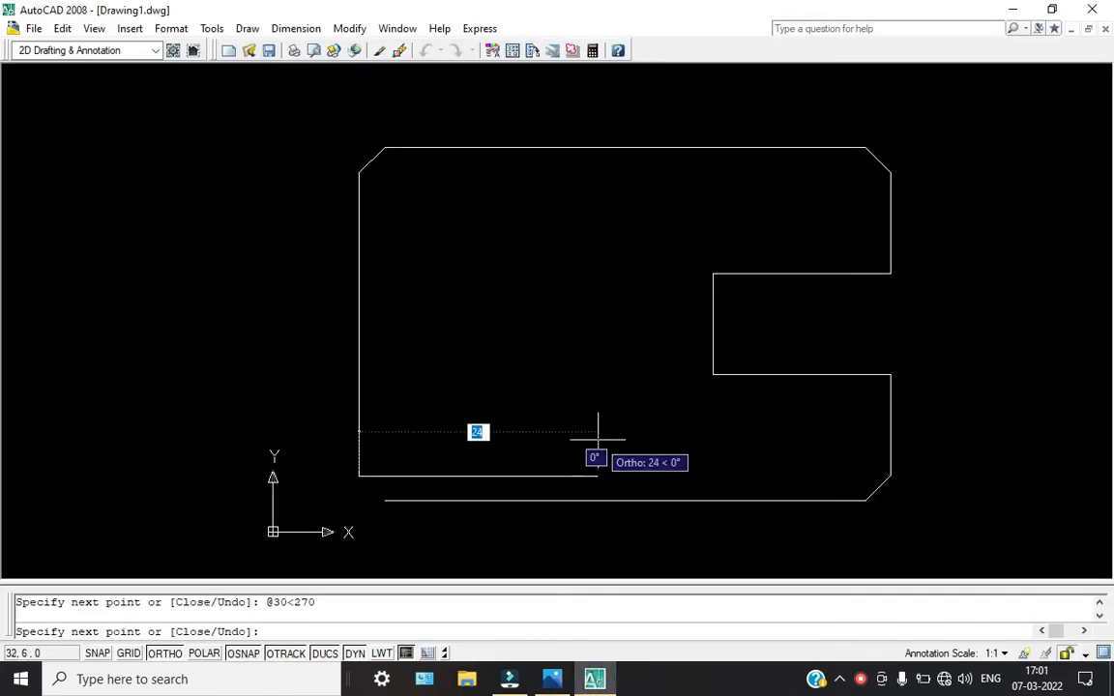
{"action": "middle_click", "coordinate": [599, 440]}
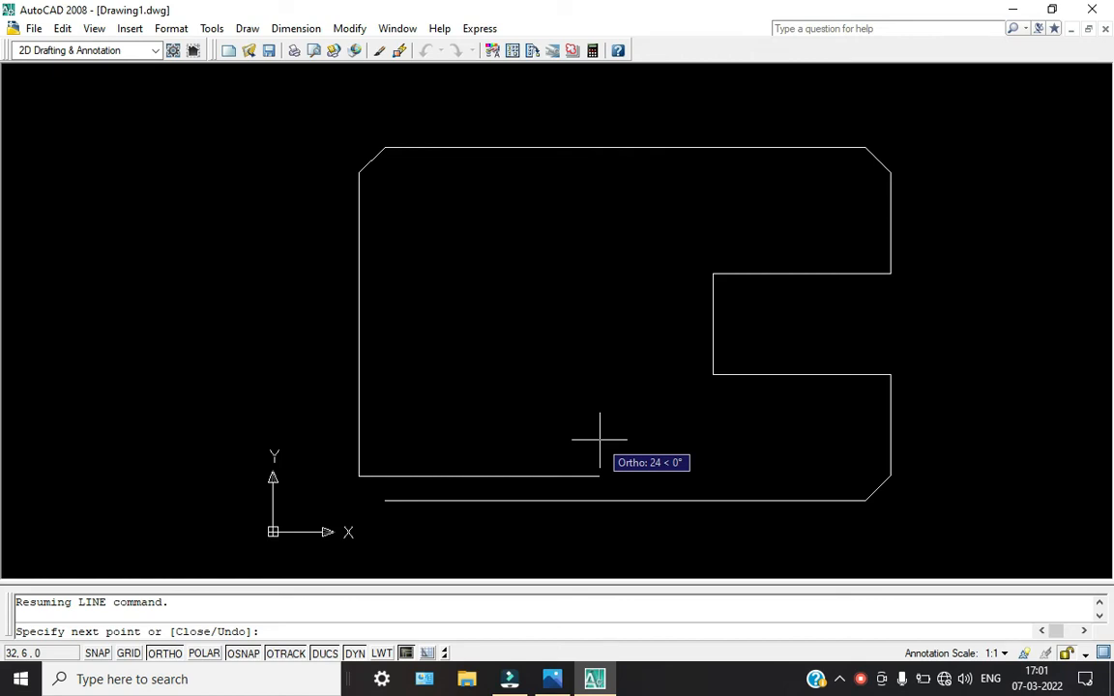
{"action": "left_click", "coordinate": [551, 678]}
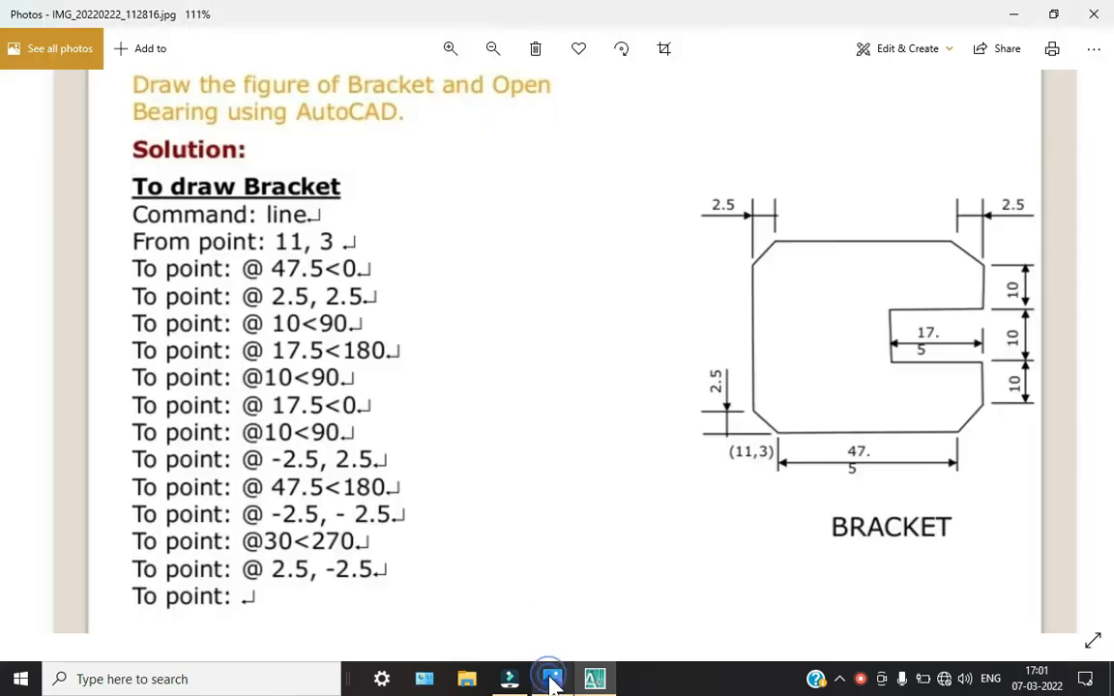
{"action": "left_click", "coordinate": [593, 679]}
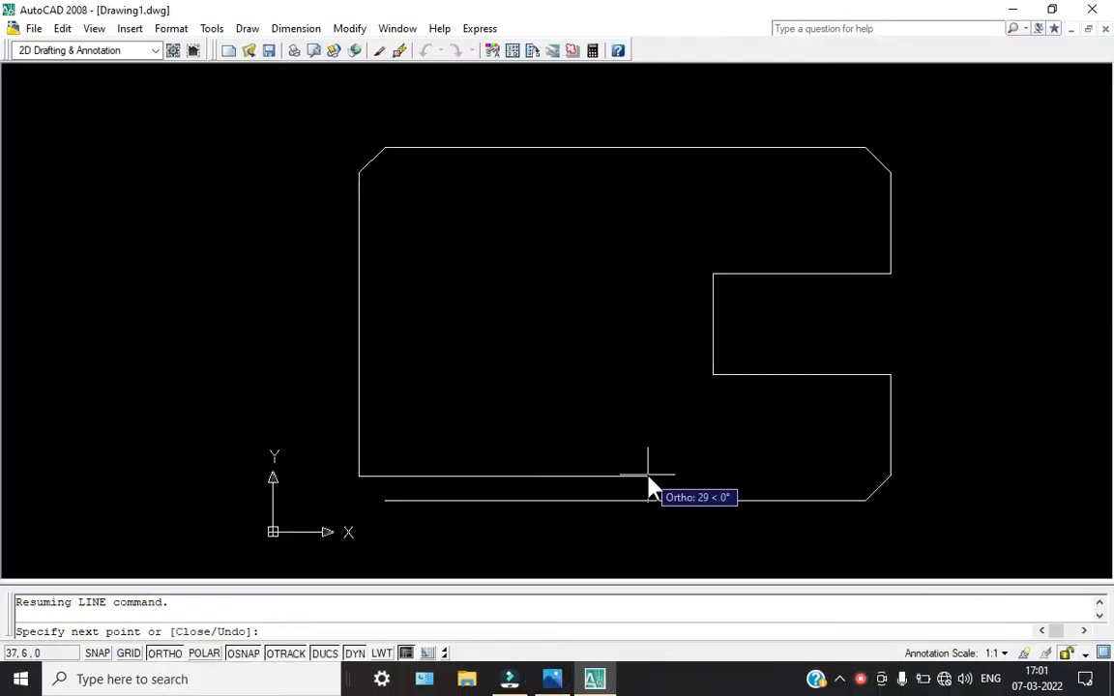
{"action": "type", "text": "2.5"}
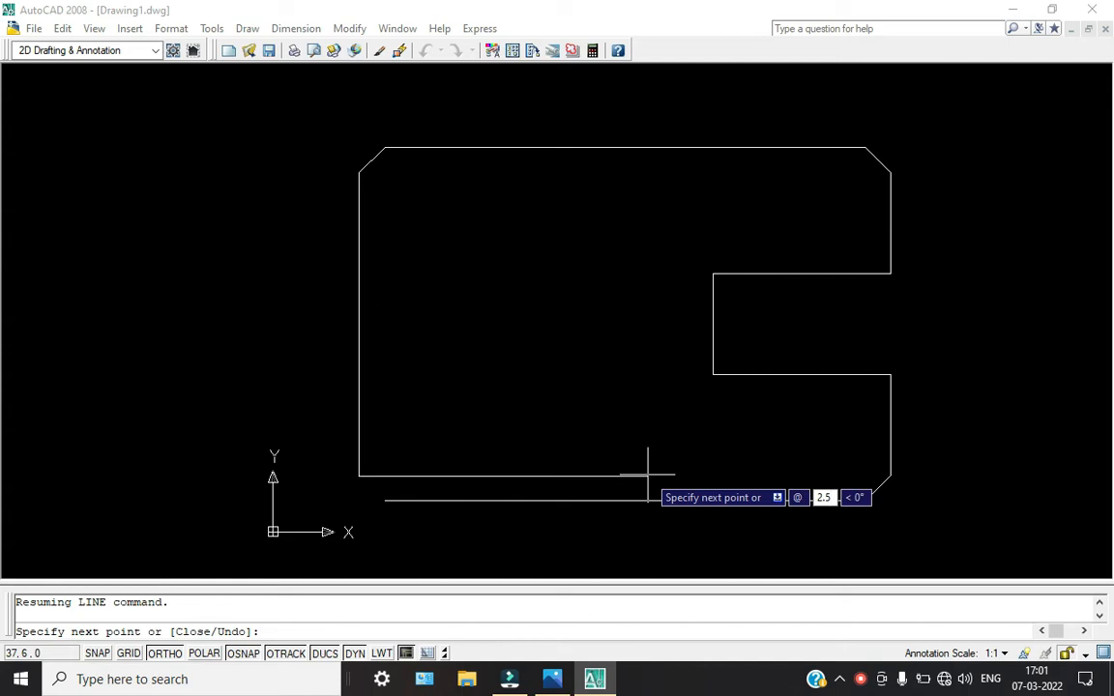
{"action": "key", "text": "Tab"}
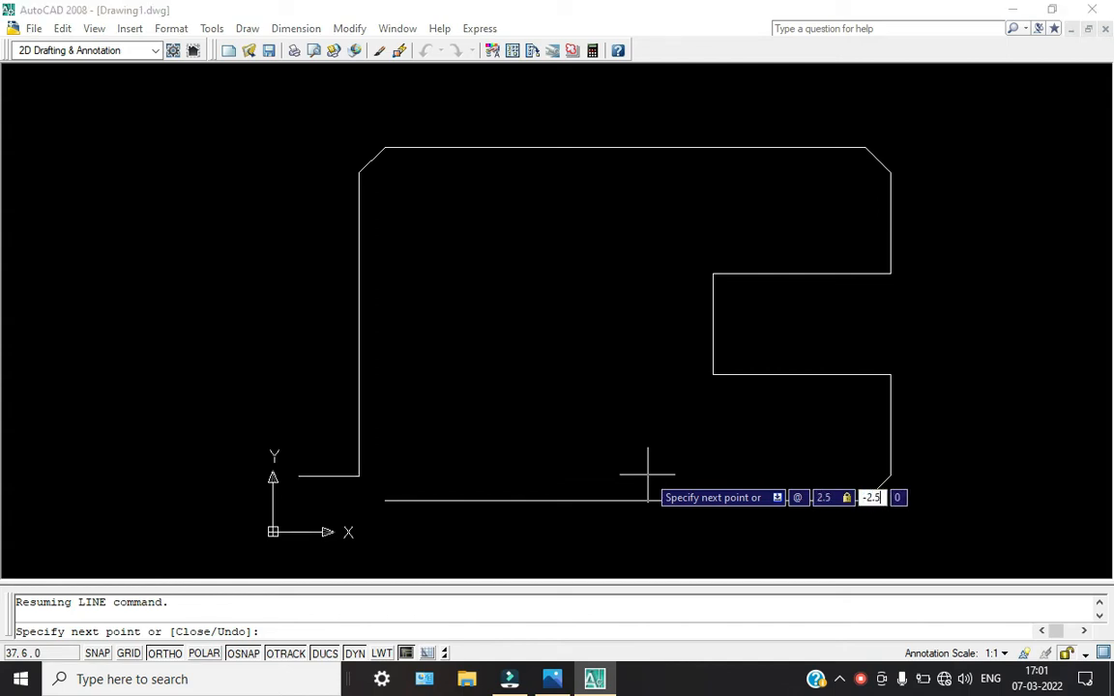
{"action": "type", "text": "-2.5"}
{"action": "key", "text": "Return"}
{"action": "key", "text": "Return"}
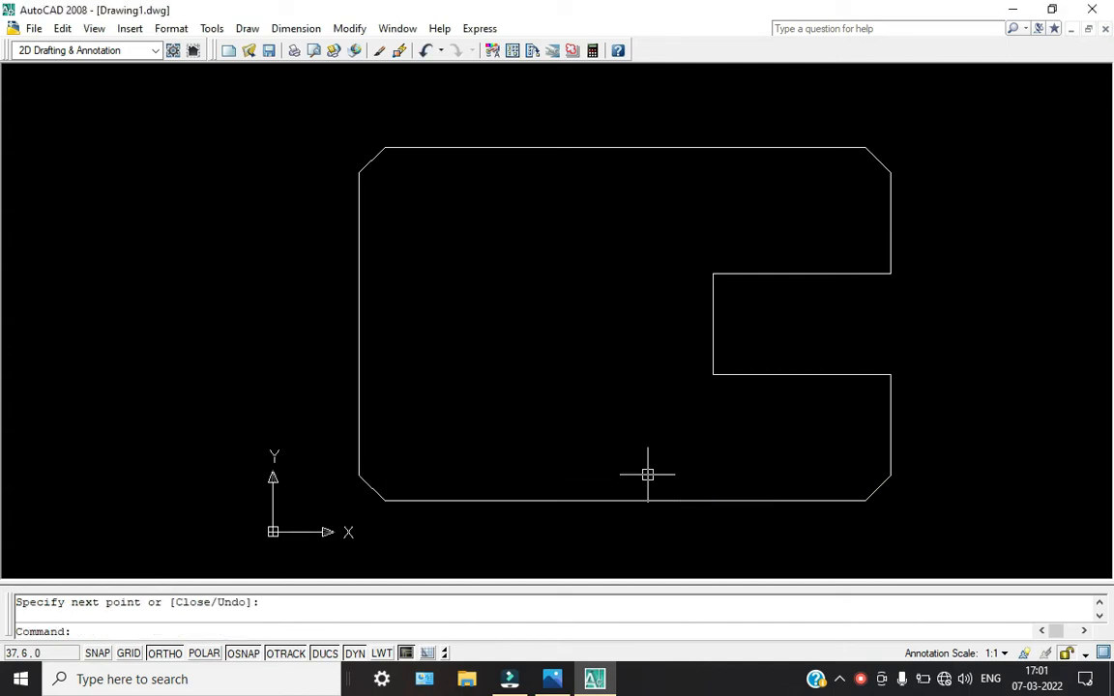
{"action": "left_click", "coordinate": [860, 680]}
{"action": "left_click", "coordinate": [888, 631]}
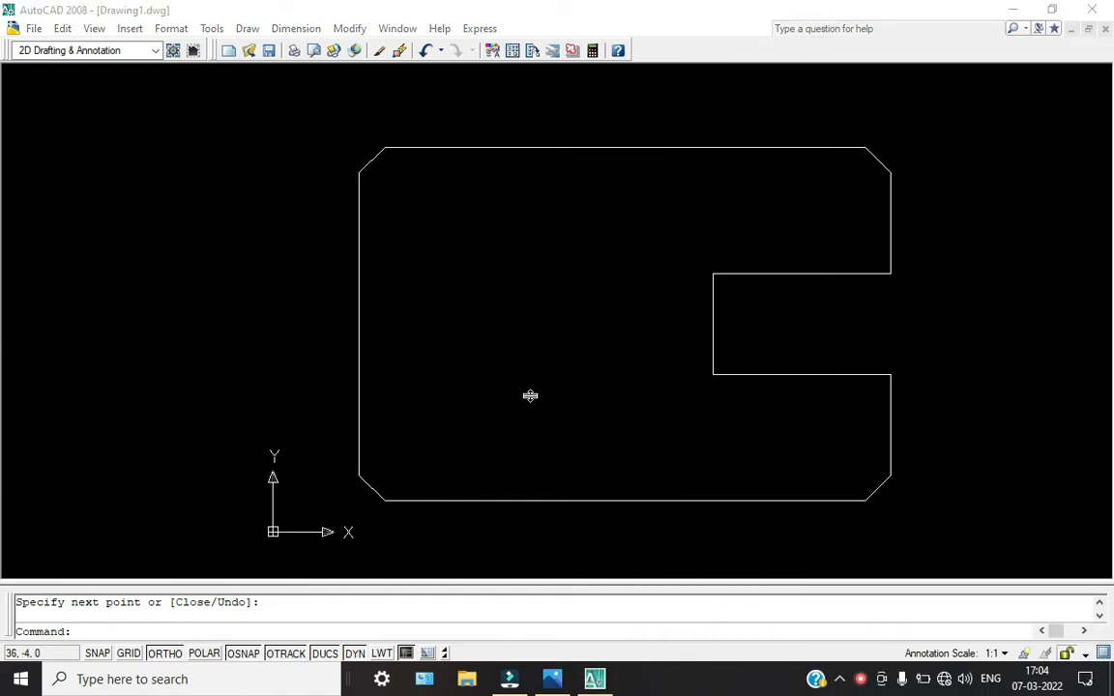
{"action": "left_click", "coordinate": [552, 678]}
{"action": "key", "text": "alt+Tab"}
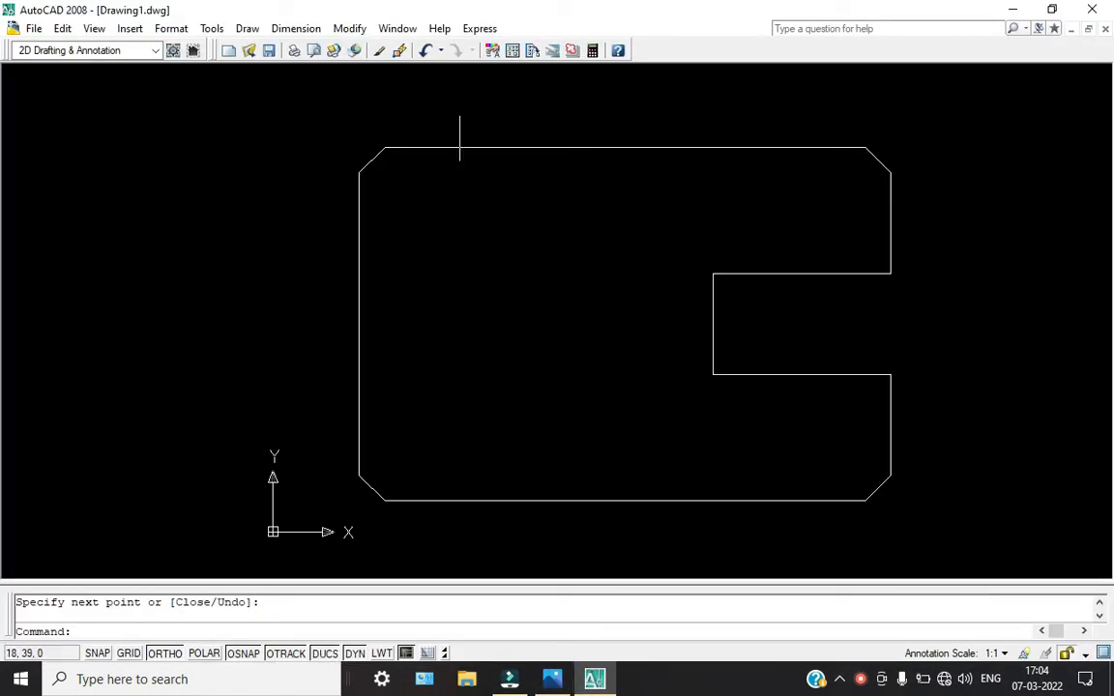
Step: Add a linear dimension to the bracket's top edge, with the dimension line just above it
{"action": "left_click", "coordinate": [295, 29]}
{"action": "left_click", "coordinate": [326, 74]}
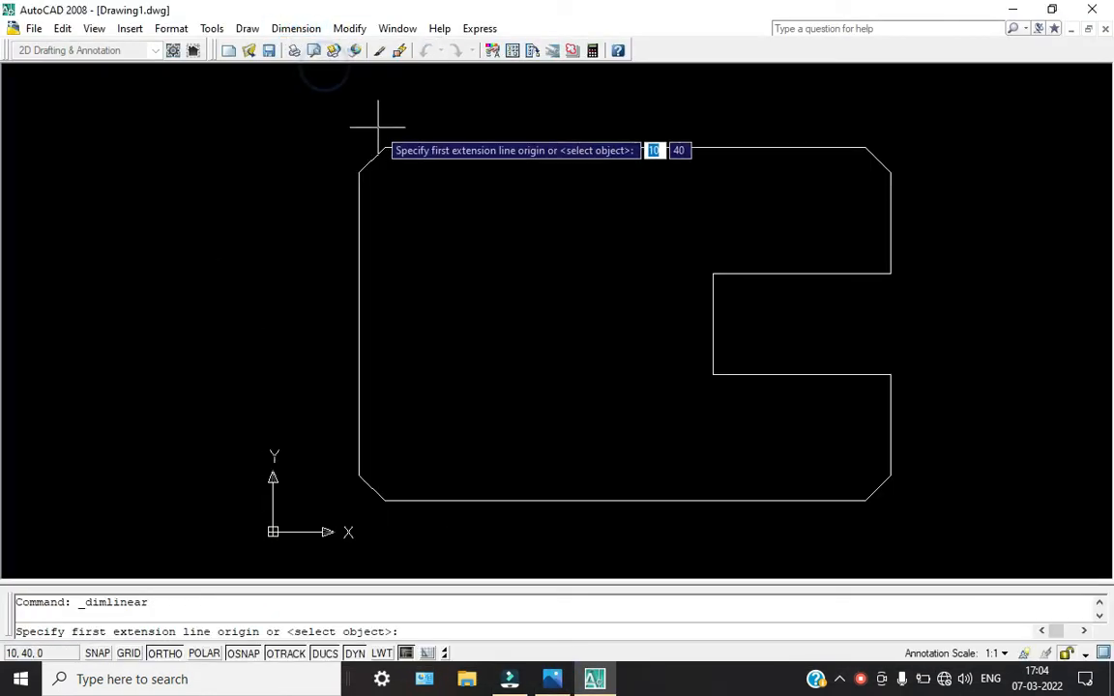
{"action": "left_click", "coordinate": [385, 147]}
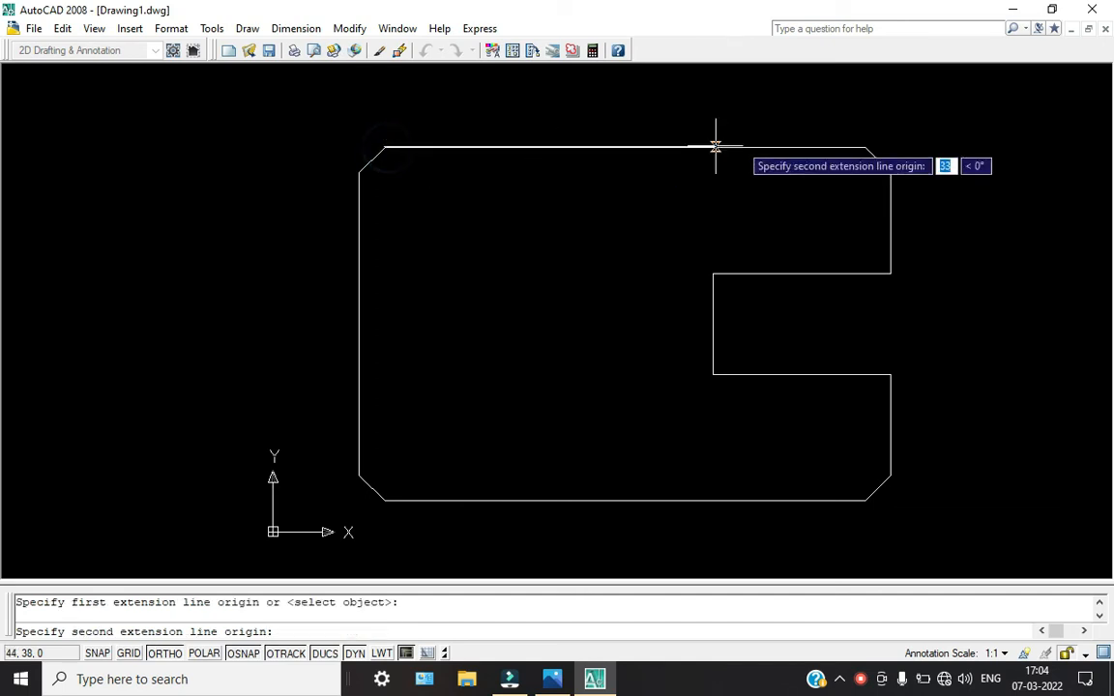
{"action": "left_click", "coordinate": [865, 147]}
{"action": "left_click", "coordinate": [848, 127]}
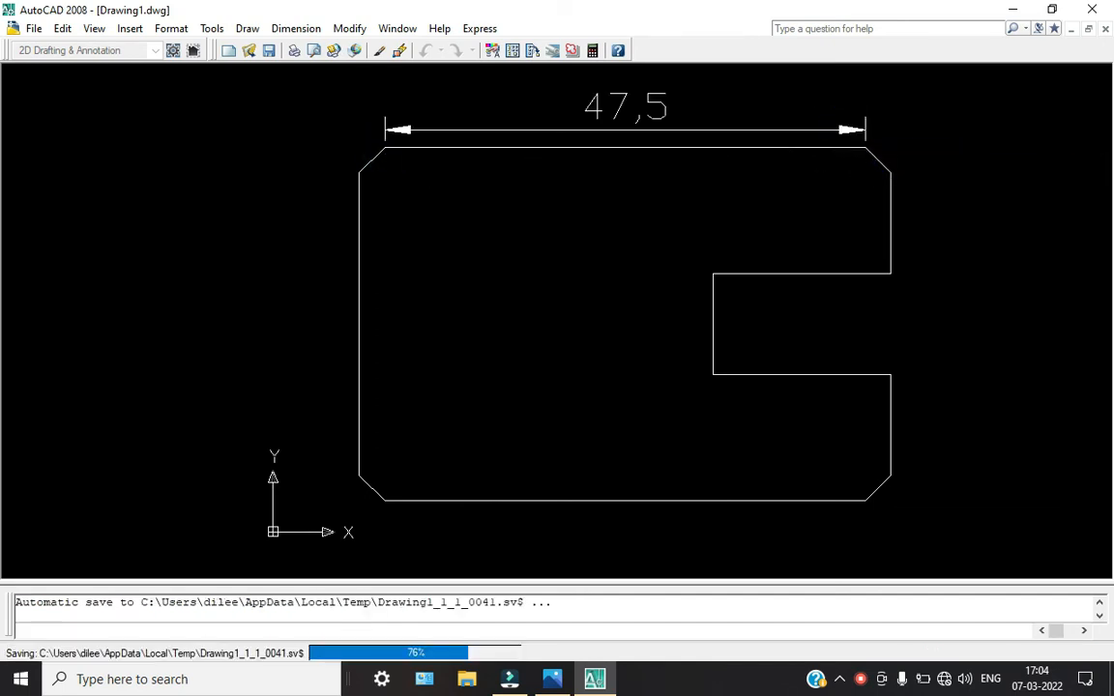
{"action": "left_click", "coordinate": [656, 129]}
{"action": "key", "text": "Escape"}
Step: Add a vertical linear dimension to the right edge above the notch, placed outside the bracket
{"action": "middle_click_drag", "start_coordinate": [656, 129], "coordinate": [646, 164]}
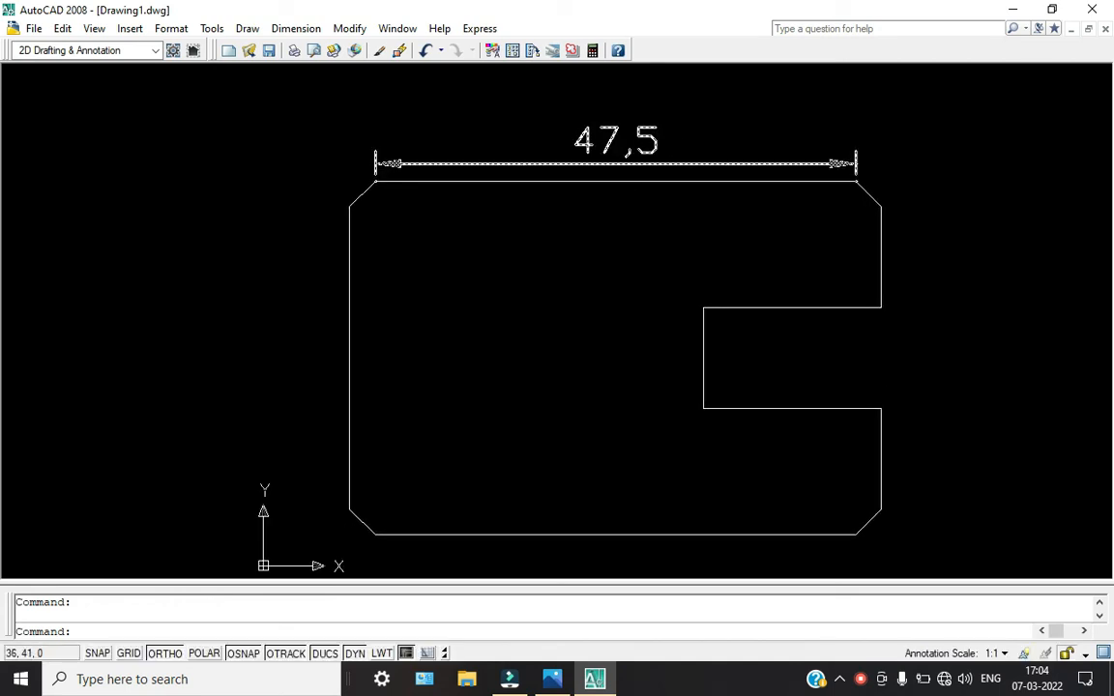
{"action": "left_click", "coordinate": [296, 28]}
{"action": "left_click", "coordinate": [324, 73]}
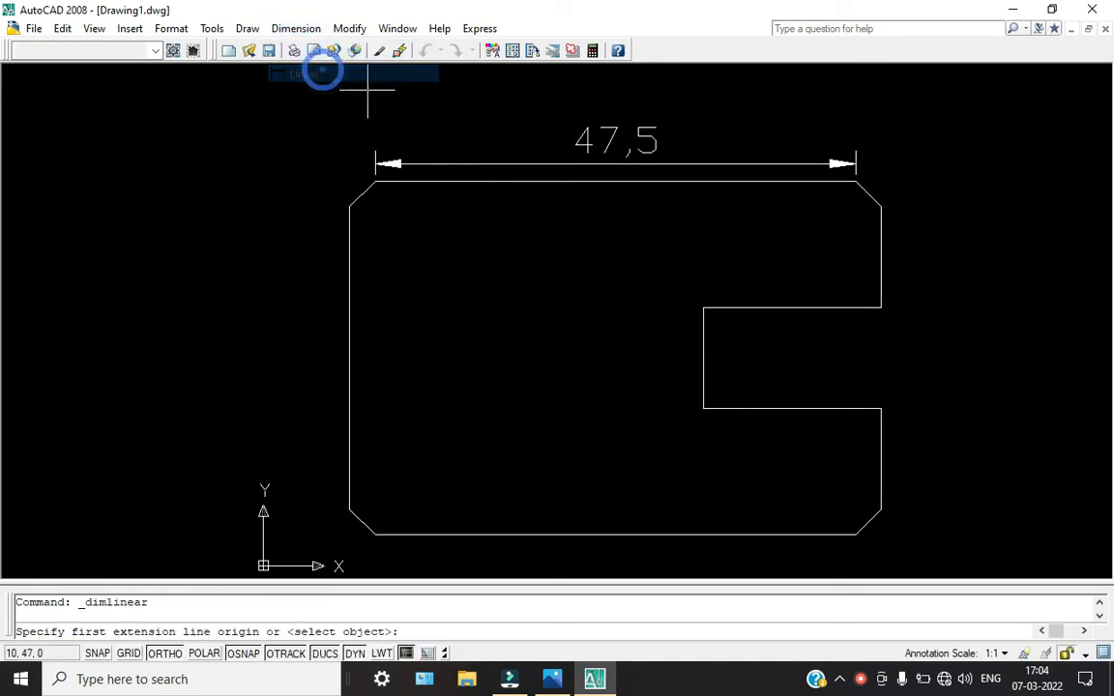
{"action": "left_click", "coordinate": [881, 204]}
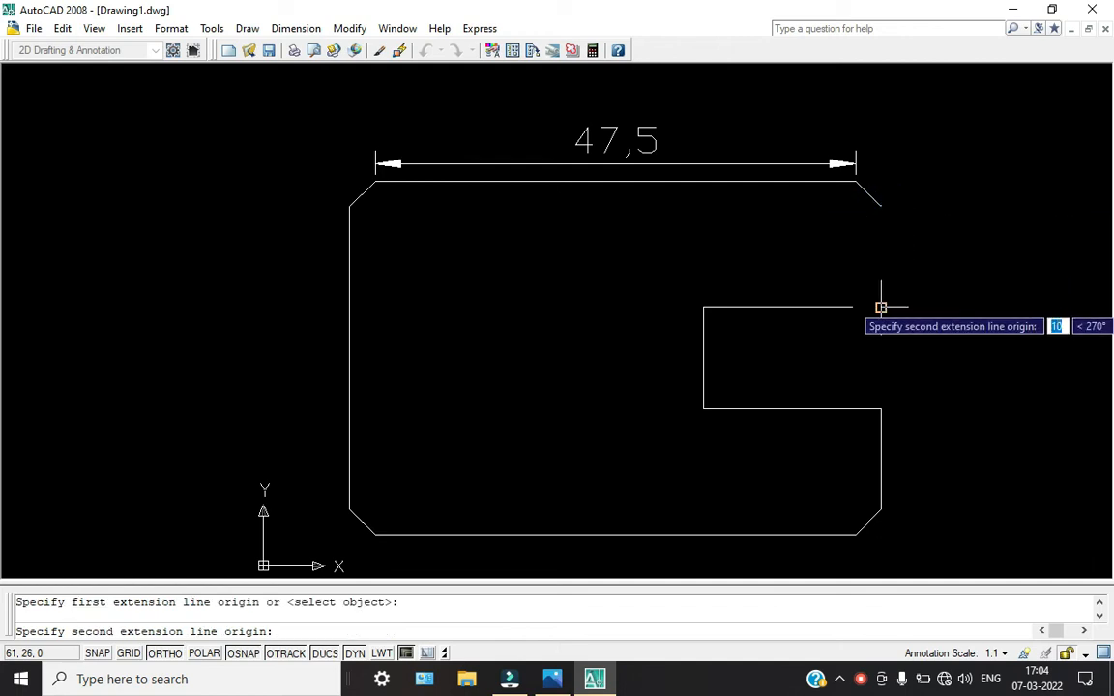
{"action": "left_click", "coordinate": [881, 306]}
{"action": "left_click", "coordinate": [939, 297]}
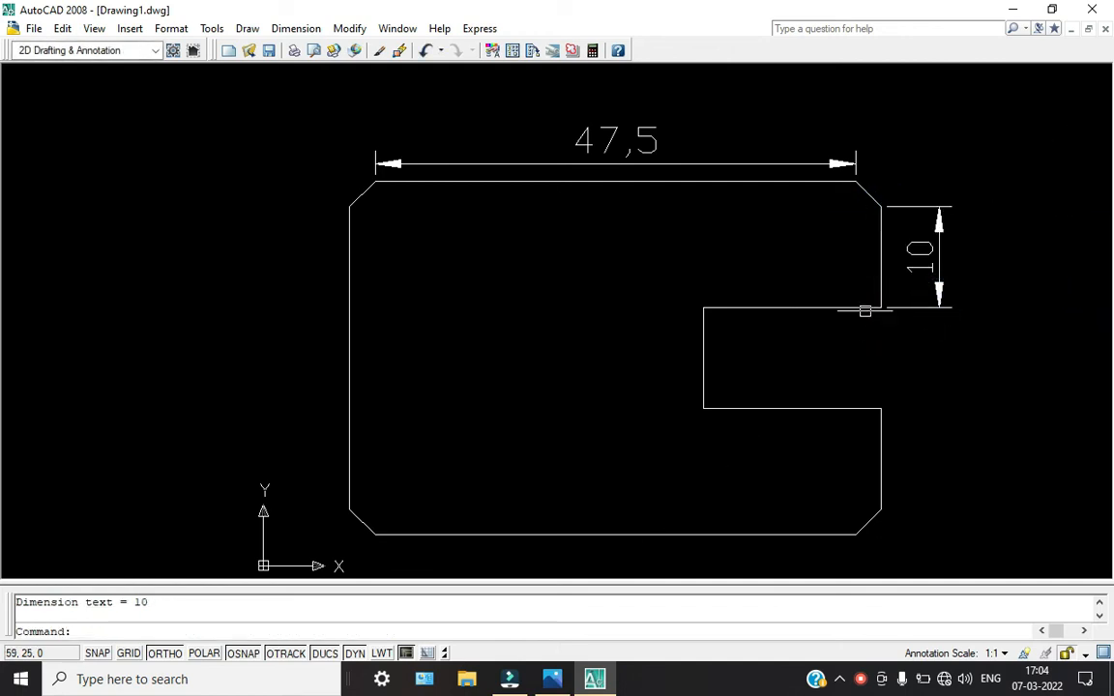
Step: Add a vertical linear dimension across the notch opening, roughly in line with the dimension above it
{"action": "key", "text": "Return"}
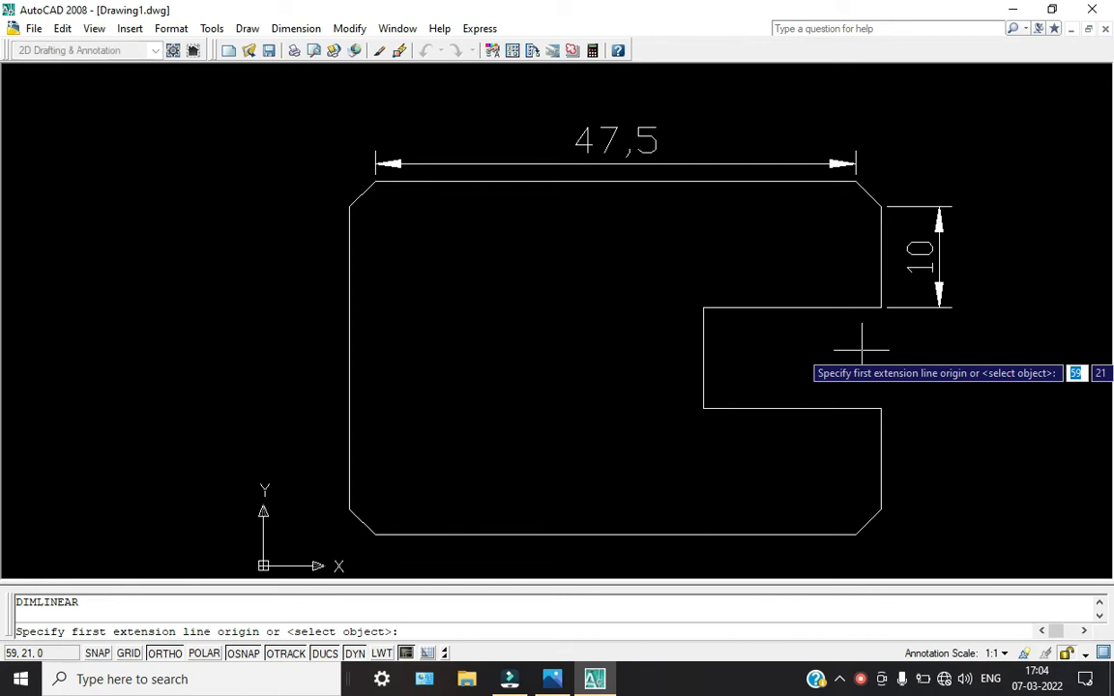
{"action": "left_click", "coordinate": [878, 308]}
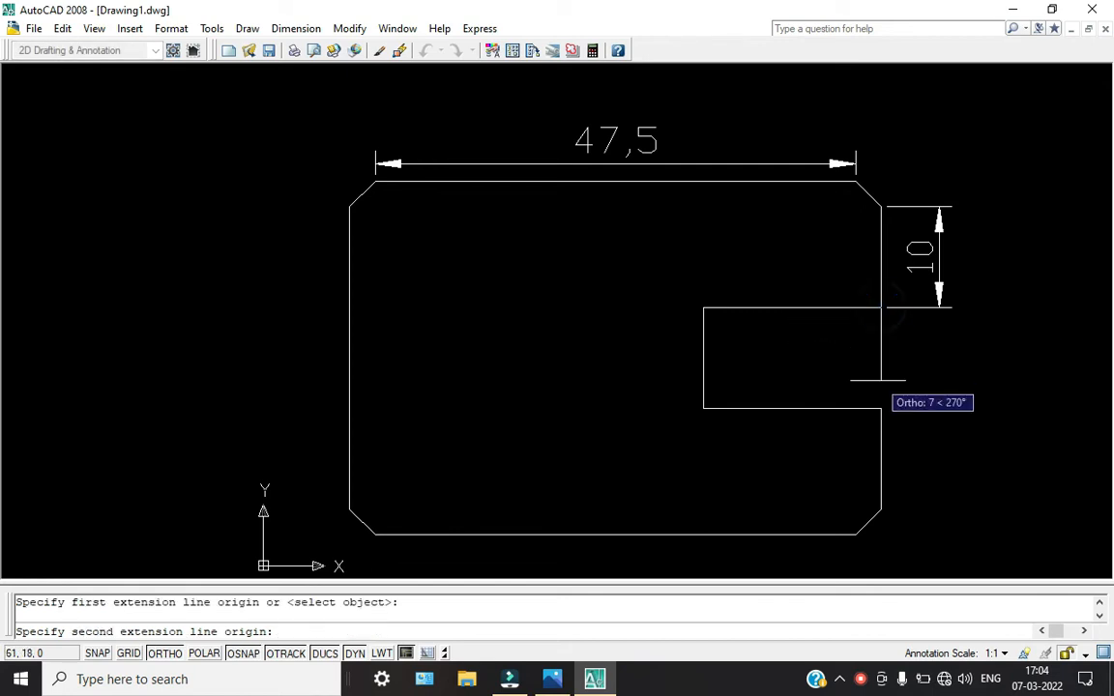
{"action": "left_click", "coordinate": [880, 408]}
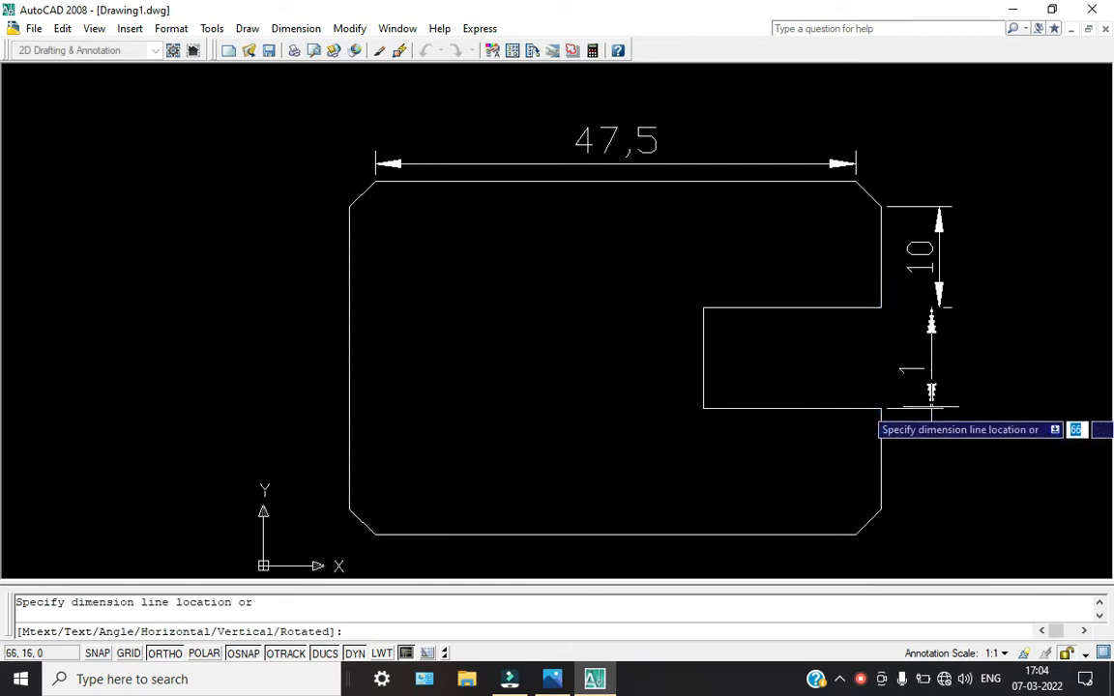
{"action": "left_click", "coordinate": [936, 393]}
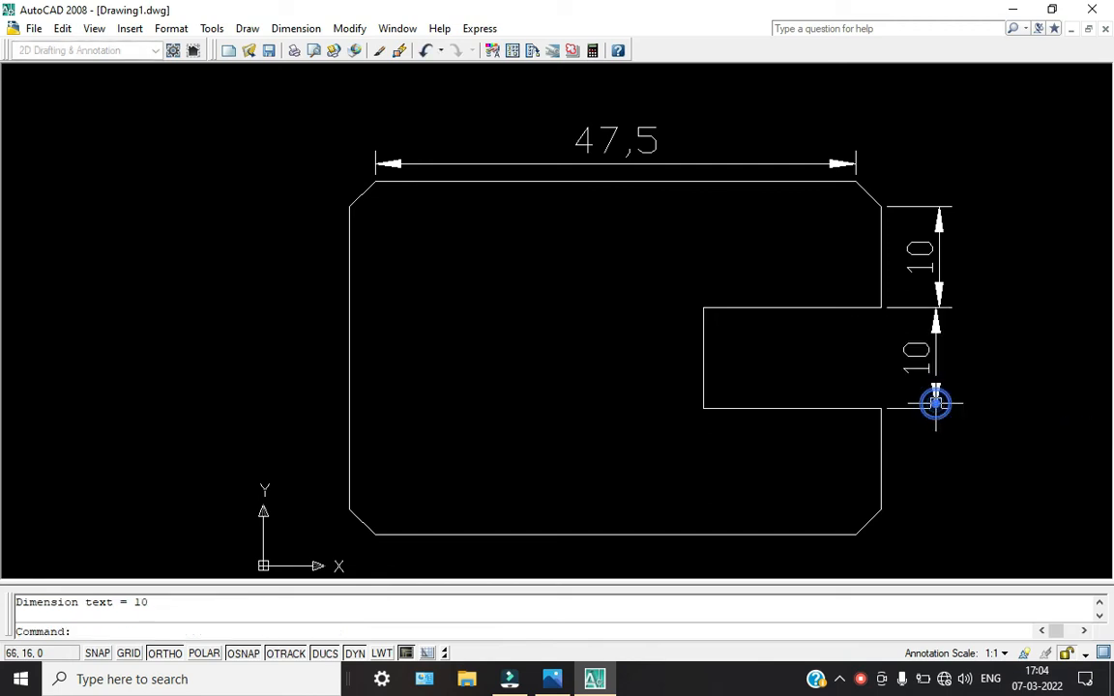
Step: Add a vertical linear dimension to the right edge below the notch, placed outside the bracket
{"action": "left_click", "coordinate": [286, 28]}
{"action": "left_click", "coordinate": [298, 72]}
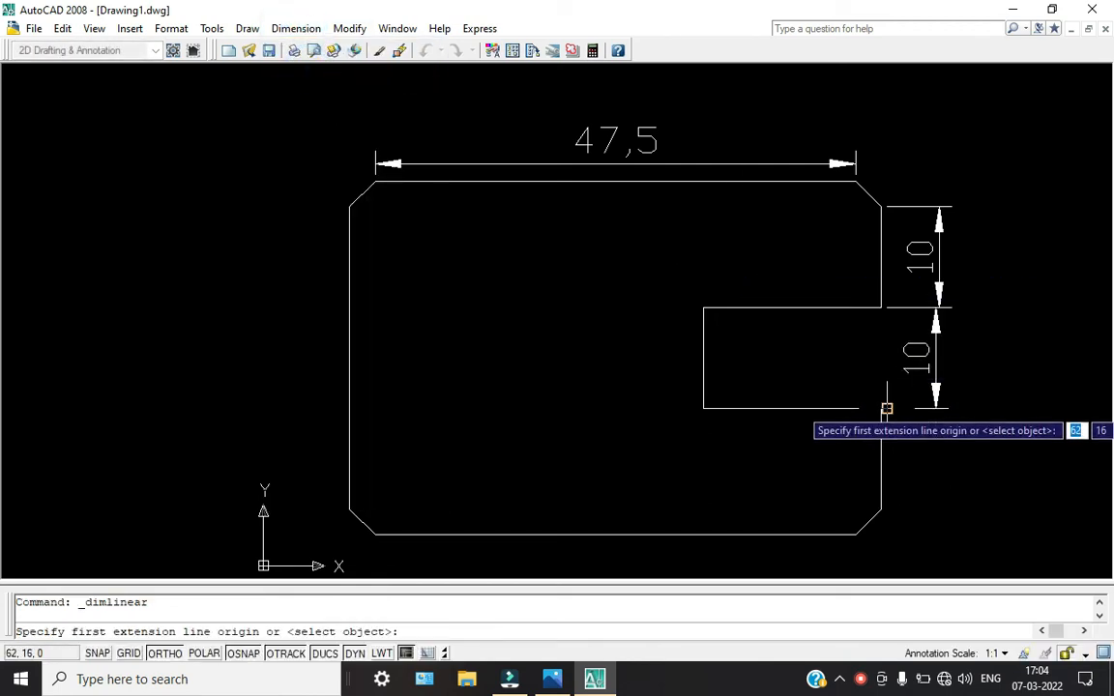
{"action": "left_click", "coordinate": [882, 408]}
{"action": "left_click", "coordinate": [881, 510]}
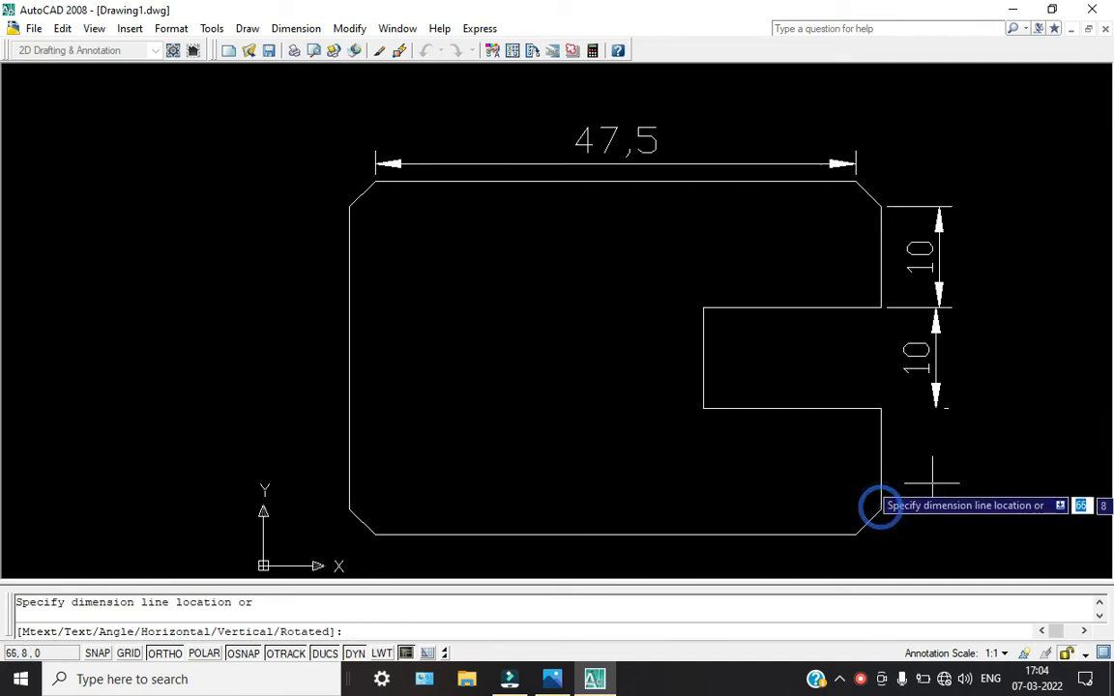
{"action": "left_click", "coordinate": [947, 459]}
{"action": "left_click", "coordinate": [859, 679]}
{"action": "left_click", "coordinate": [887, 632]}
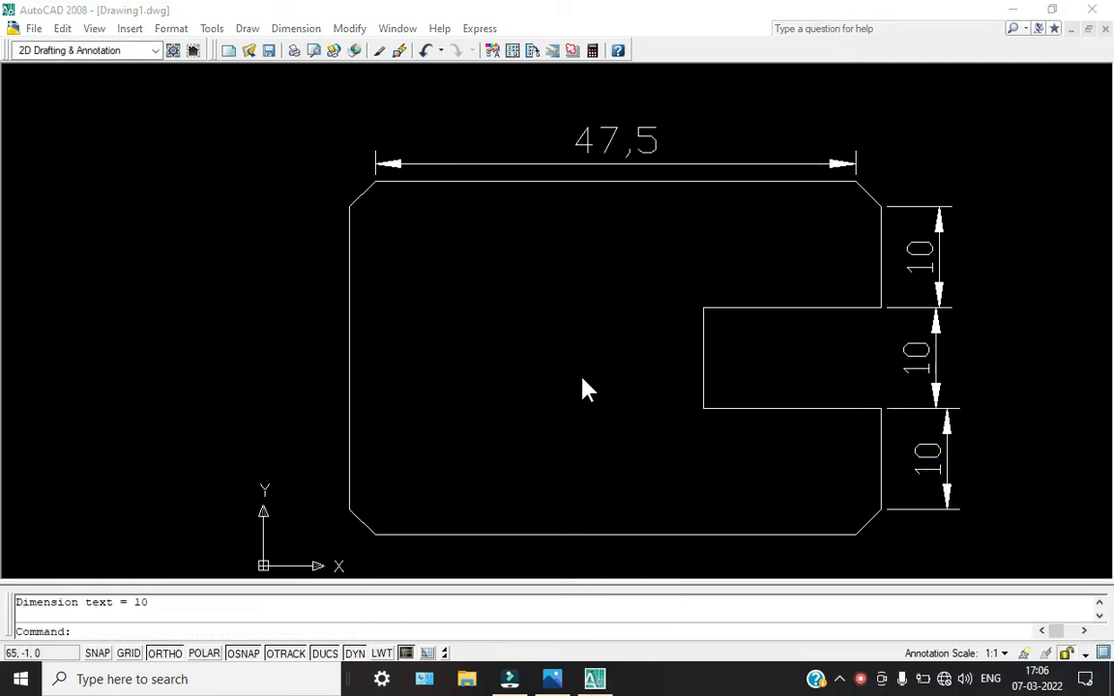
Step: Add a vertical linear dimension to the bracket's upper-right chamfer, with the dimension line just outside the right edge
{"action": "left_click", "coordinate": [283, 26]}
{"action": "left_click", "coordinate": [314, 74]}
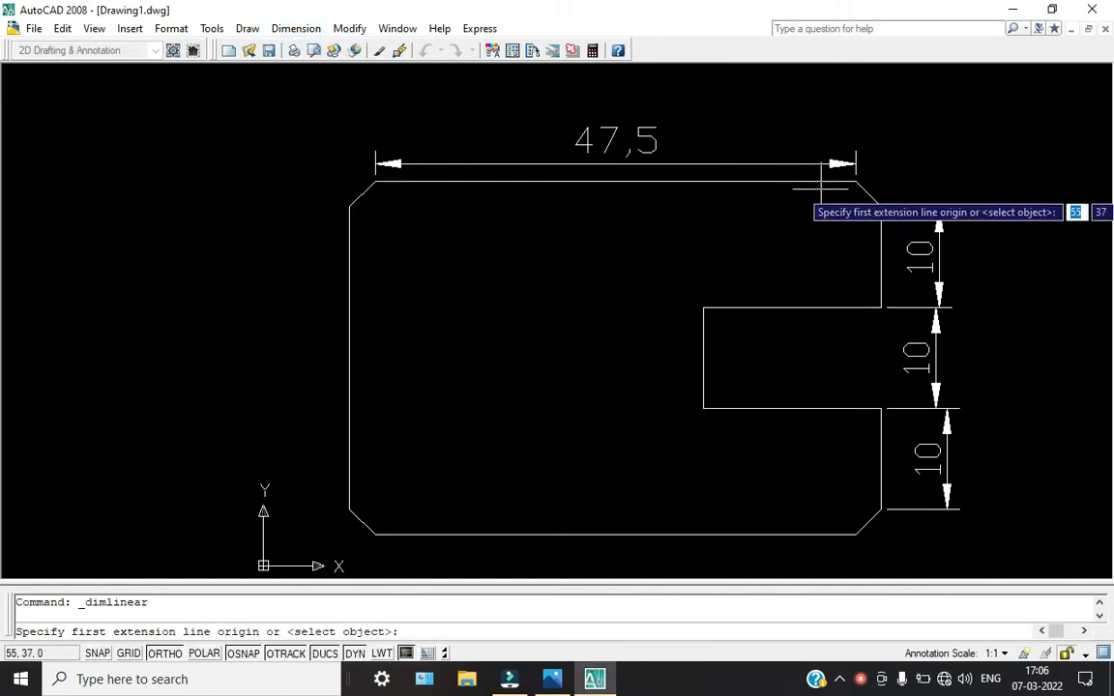
{"action": "scroll", "coordinate": [815, 190], "scroll_direction": "up", "scroll_amount": 4}
{"action": "left_click", "coordinate": [709, 210]}
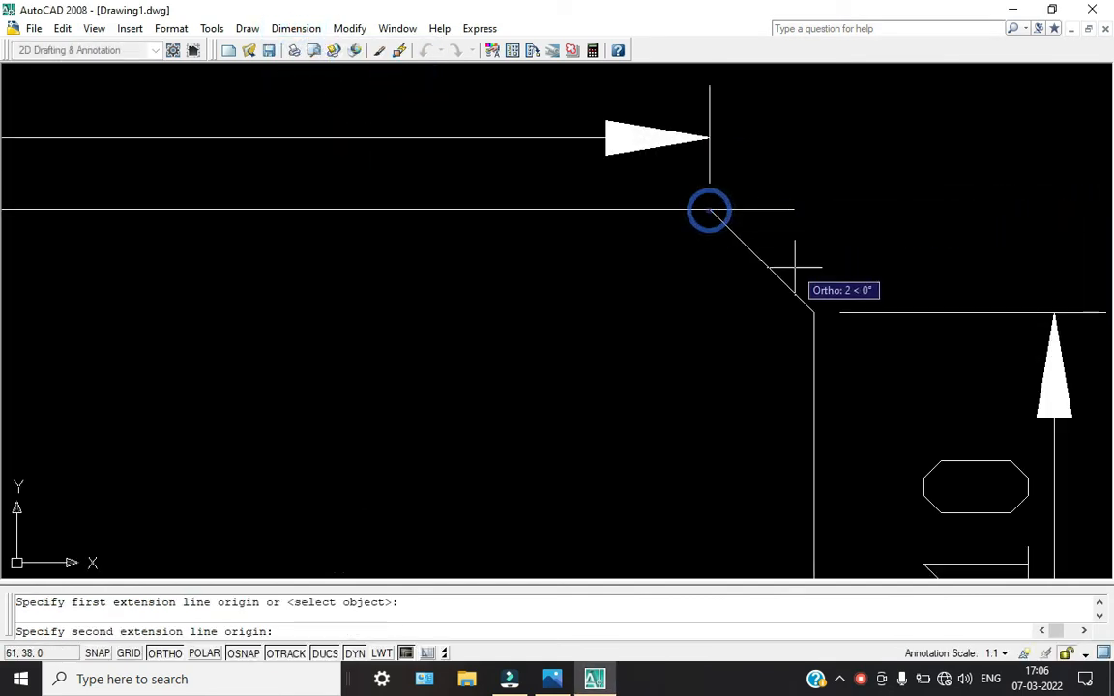
{"action": "left_click", "coordinate": [814, 312]}
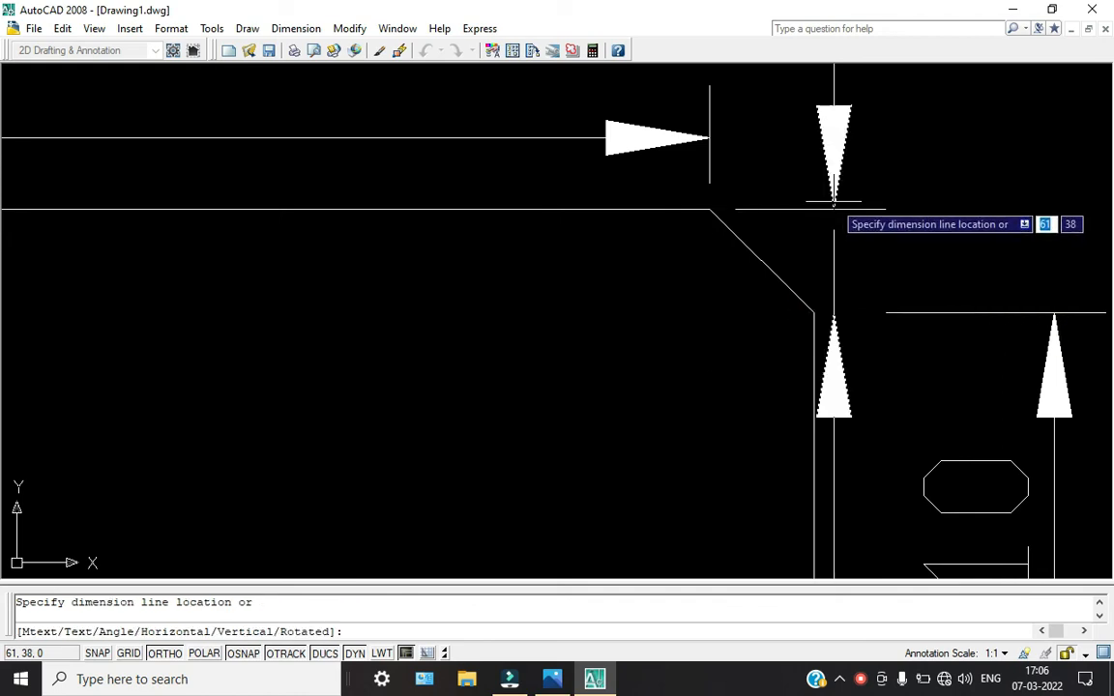
{"action": "left_click", "coordinate": [834, 203]}
{"action": "scroll", "coordinate": [833, 200], "scroll_direction": "down", "scroll_amount": 4}
{"action": "scroll", "coordinate": [817, 285], "scroll_direction": "up", "scroll_amount": 4}
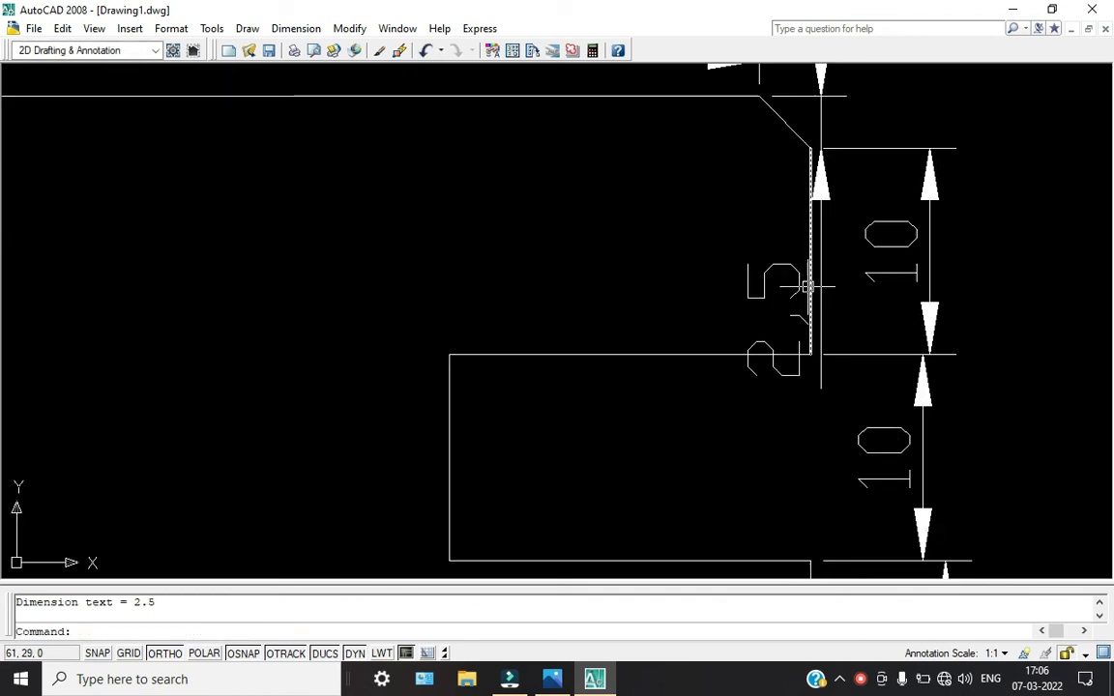
{"action": "scroll", "coordinate": [783, 279], "scroll_direction": "down", "scroll_amount": 4}
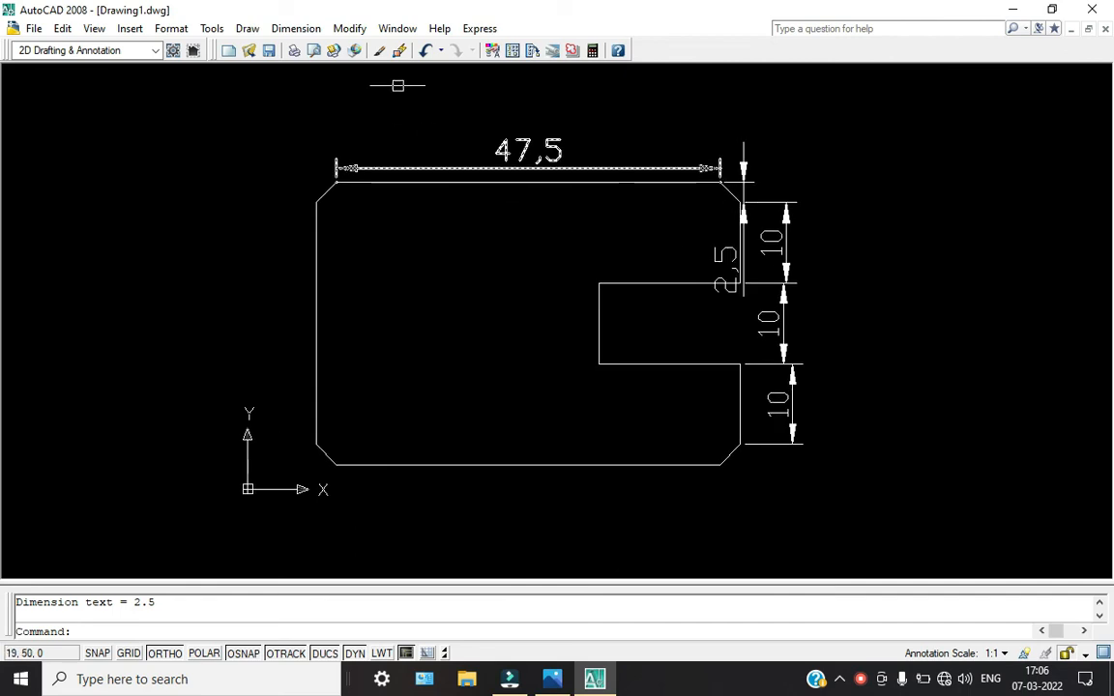
Step: Add a horizontal linear dimension along the notch's lower edge, with the dimension line placed inside the notch
{"action": "key", "text": "Return"}
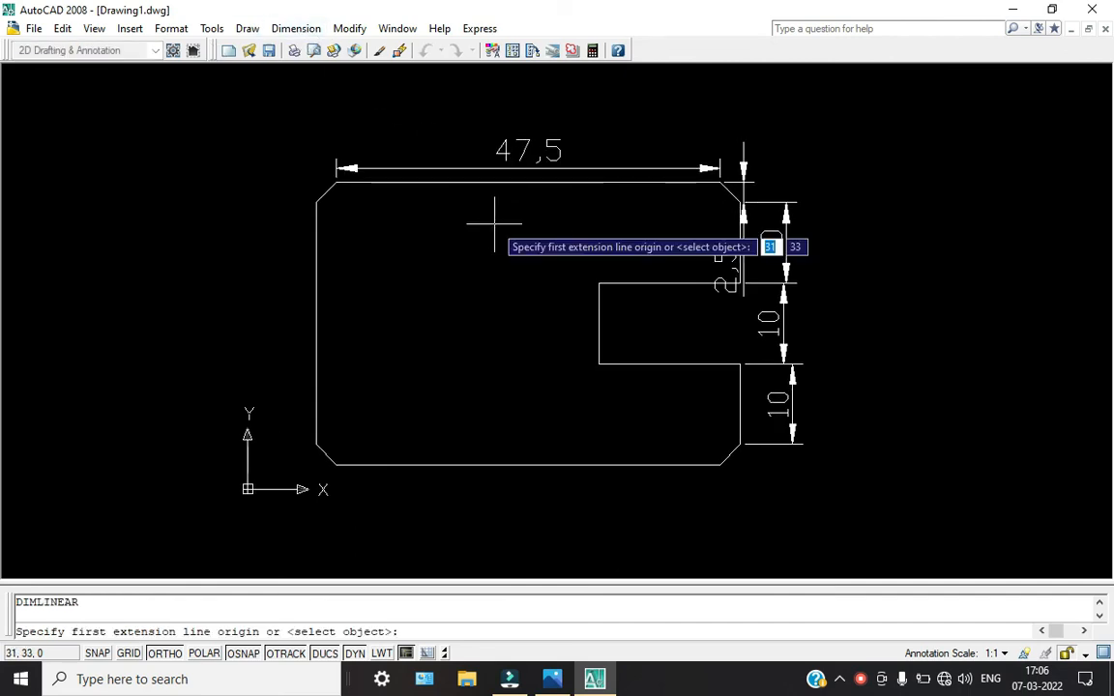
{"action": "scroll", "coordinate": [614, 373], "scroll_direction": "up", "scroll_amount": 3}
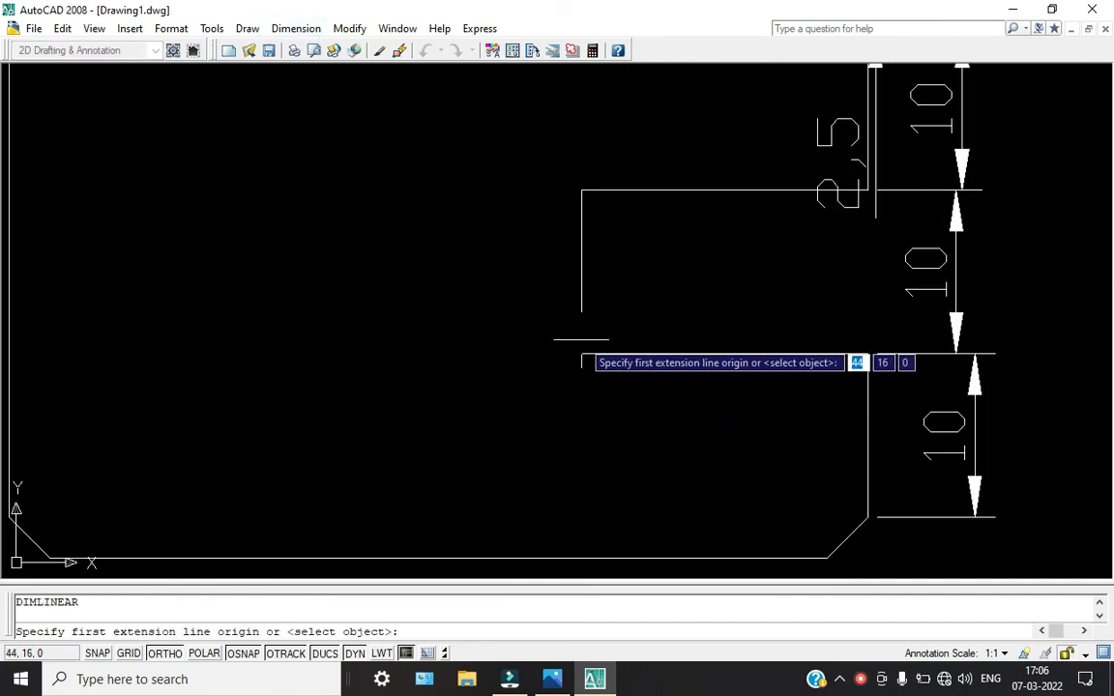
{"action": "left_click", "coordinate": [582, 354]}
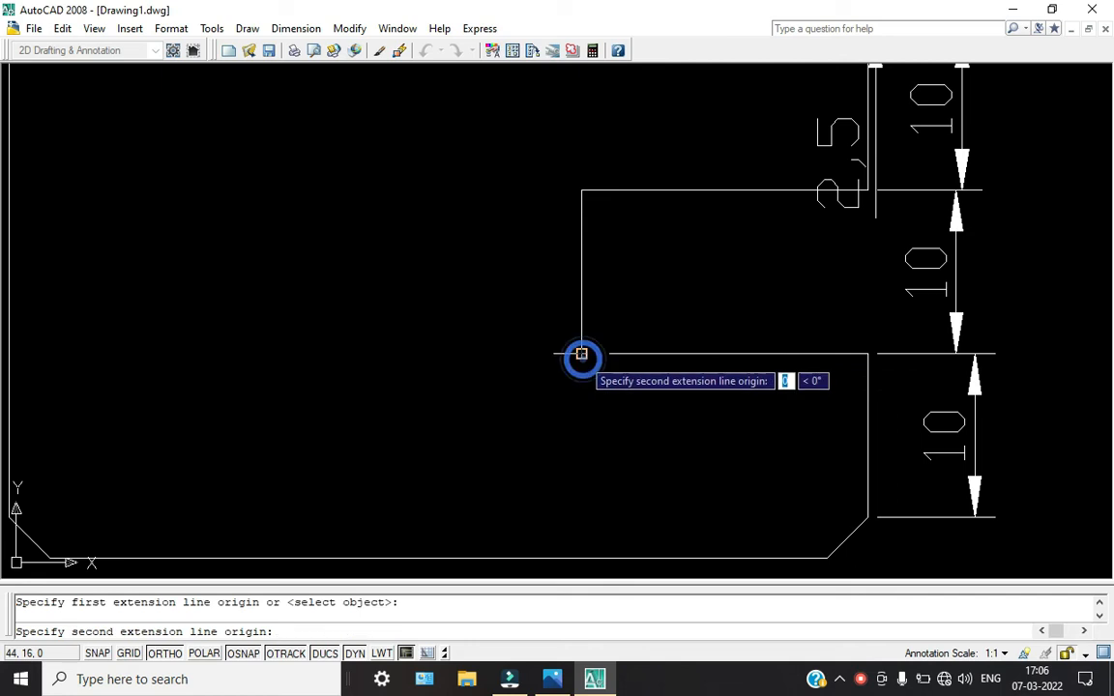
{"action": "left_click", "coordinate": [867, 354]}
{"action": "left_click", "coordinate": [867, 310]}
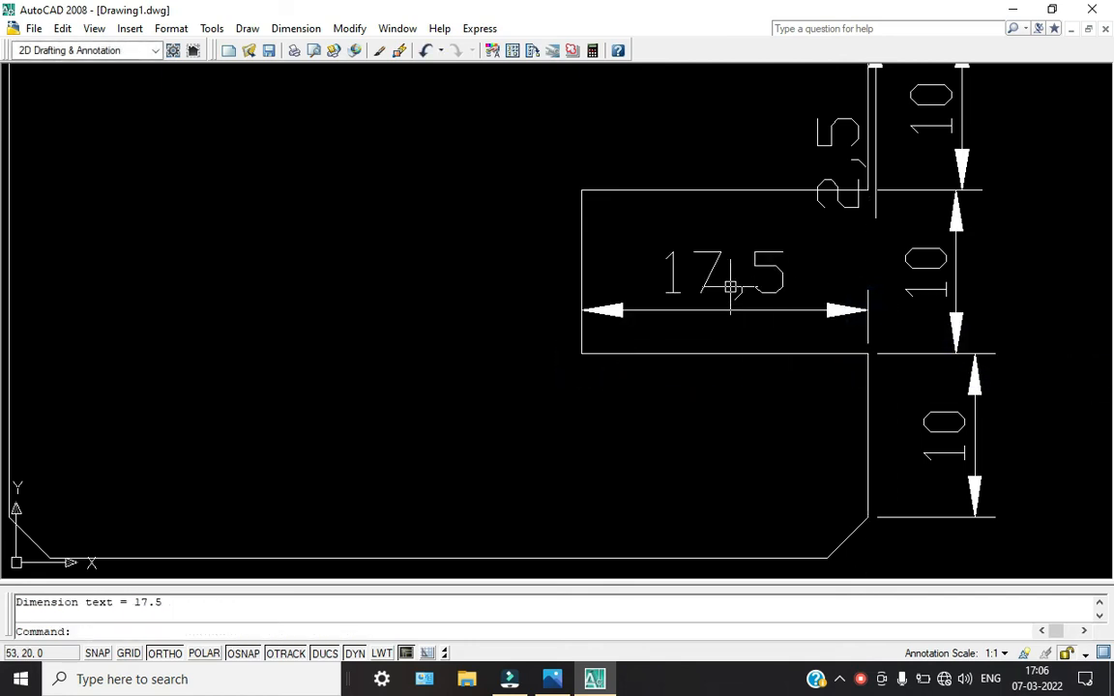
{"action": "scroll", "coordinate": [724, 282], "scroll_direction": "down", "scroll_amount": 2}
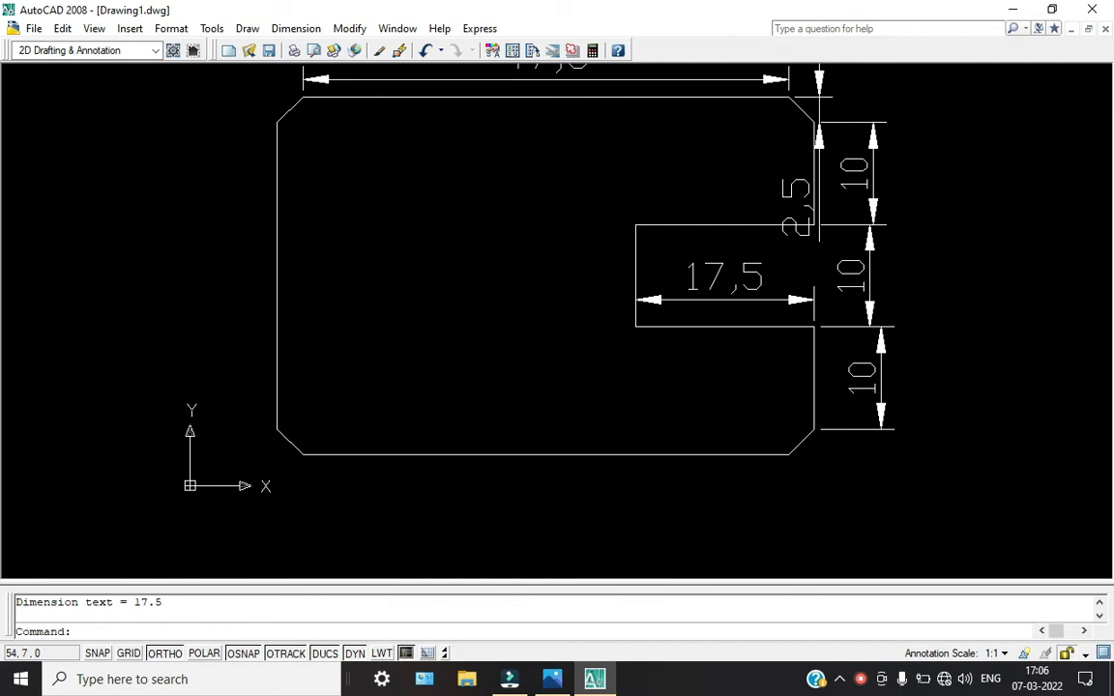
Step: Add a vertical linear dimension to the bracket's left edge between the two chamfers, placed outside the bracket
{"action": "key", "text": "Return"}
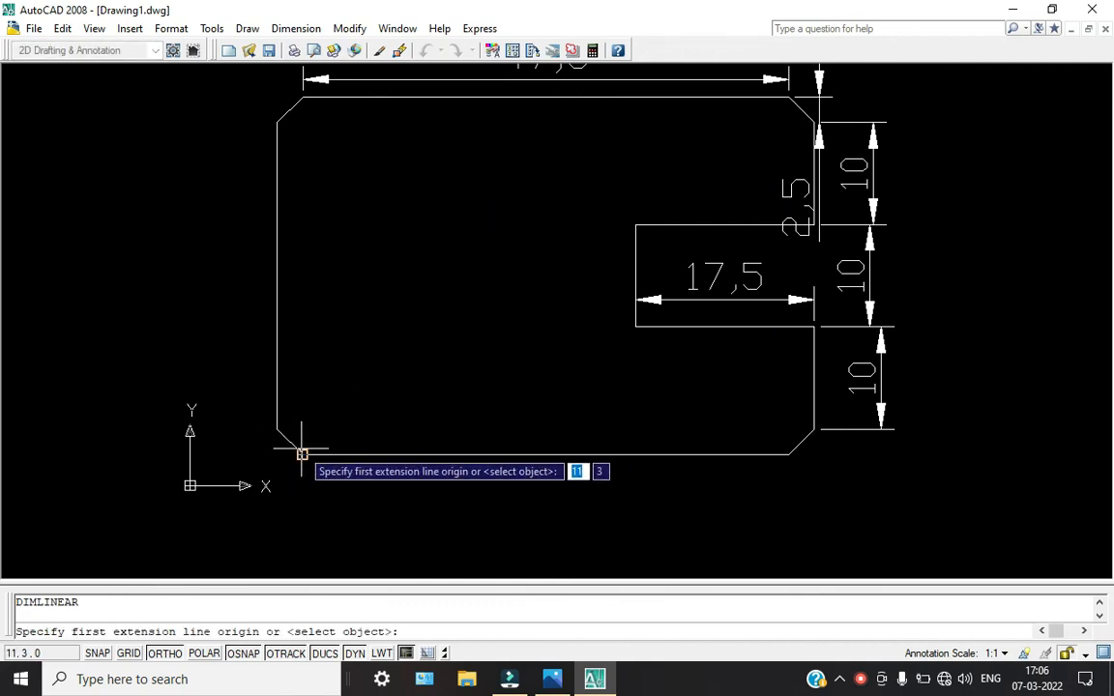
{"action": "left_click", "coordinate": [277, 122]}
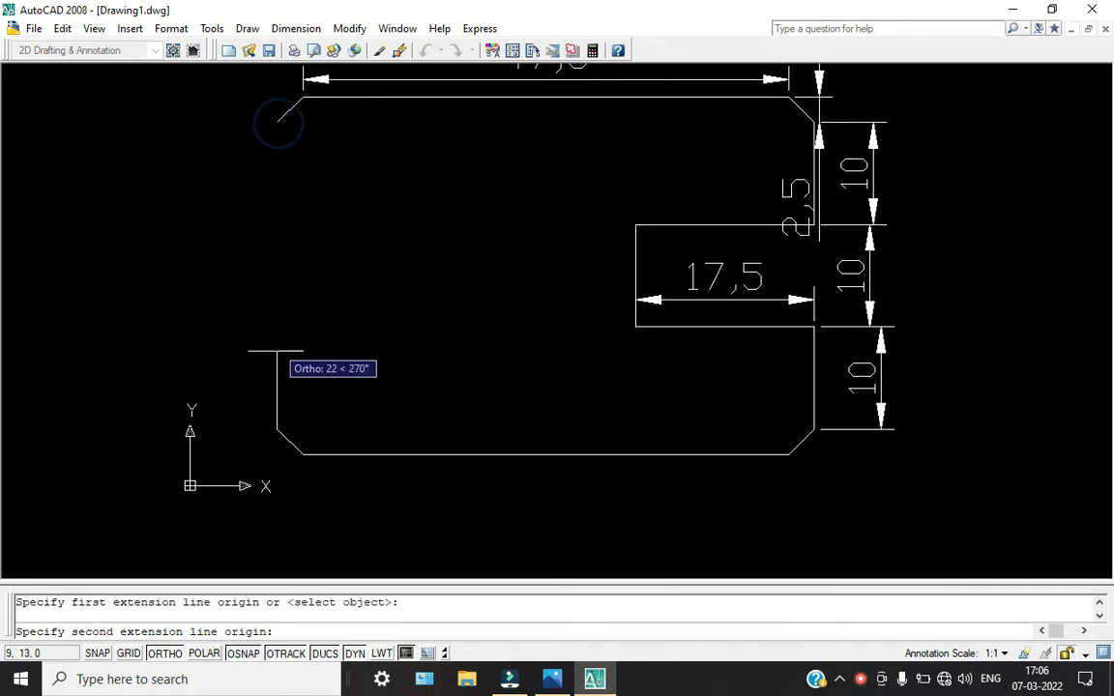
{"action": "left_click", "coordinate": [277, 430]}
{"action": "left_click", "coordinate": [248, 411]}
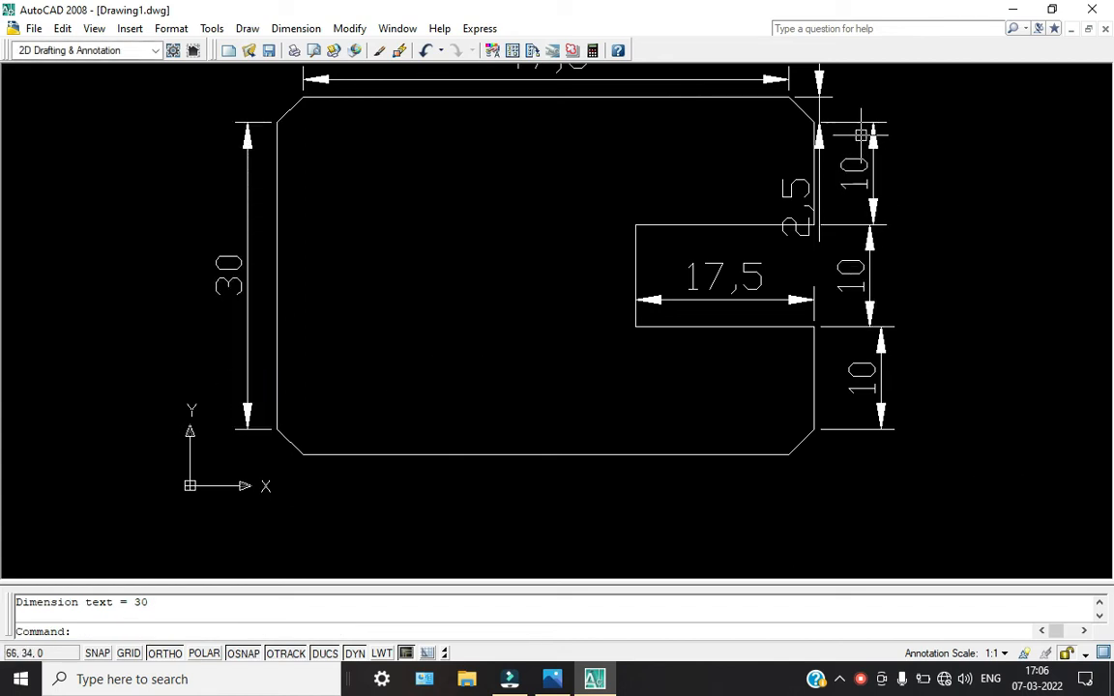
{"action": "scroll", "coordinate": [733, 440], "scroll_direction": "down", "scroll_amount": 2}
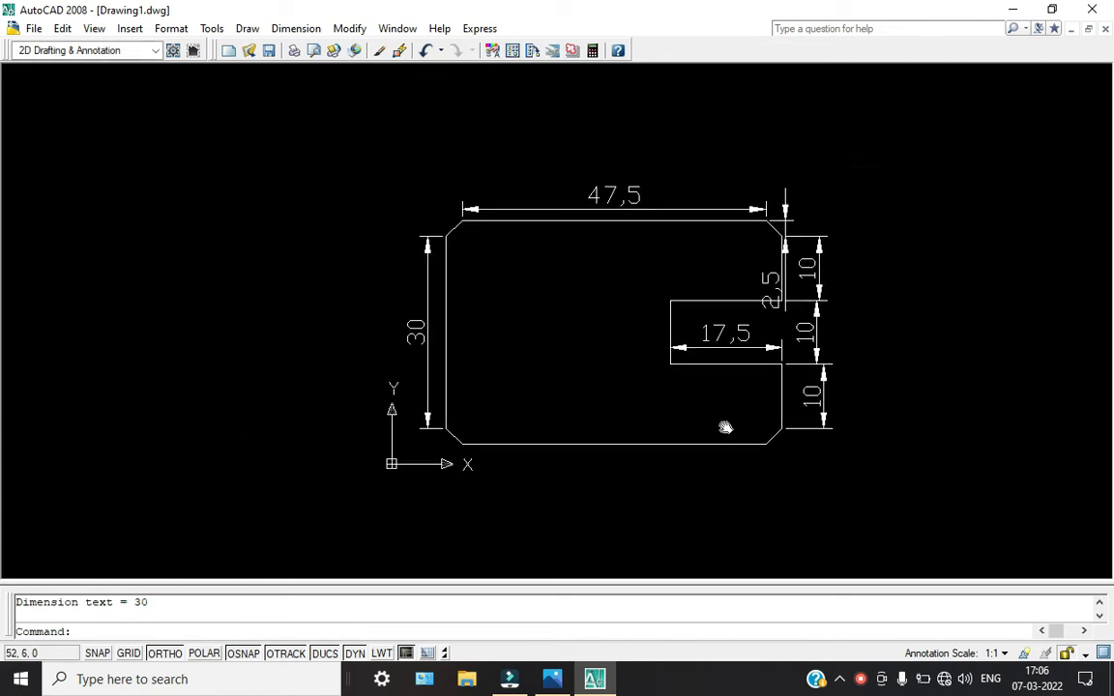
{"action": "middle_click_drag", "start_coordinate": [722, 427], "coordinate": [704, 442]}
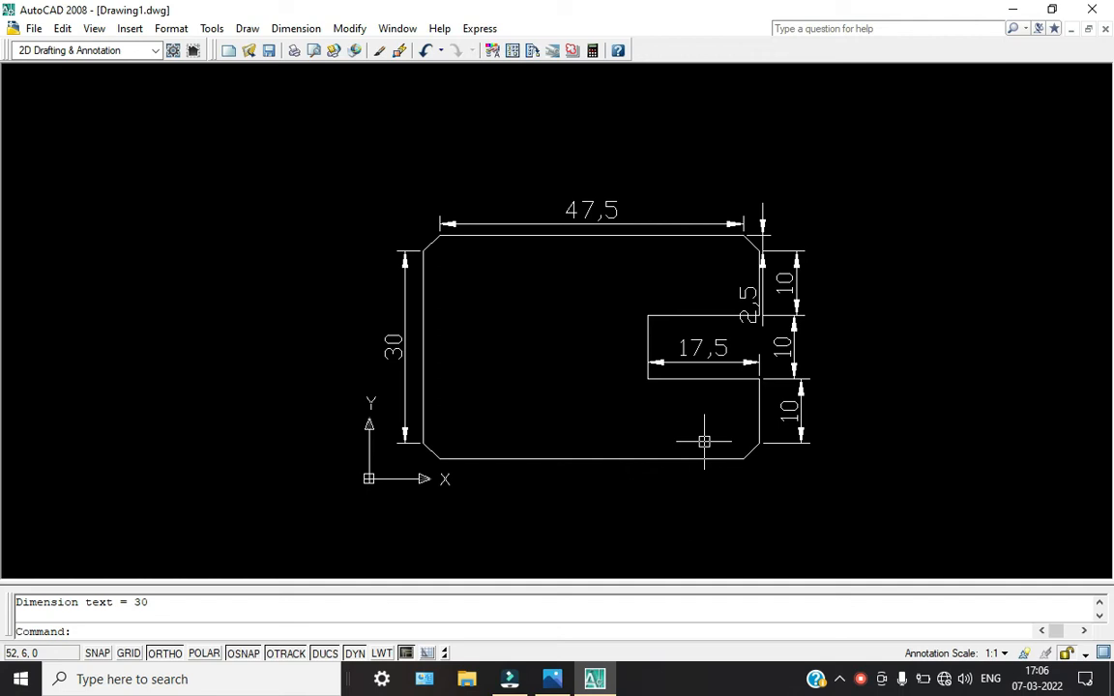
Step: Hatch the bracket's interior with the predefined BRSTONE pattern at scale 1
{"action": "type", "text": "h"}
{"action": "key", "text": "Return"}
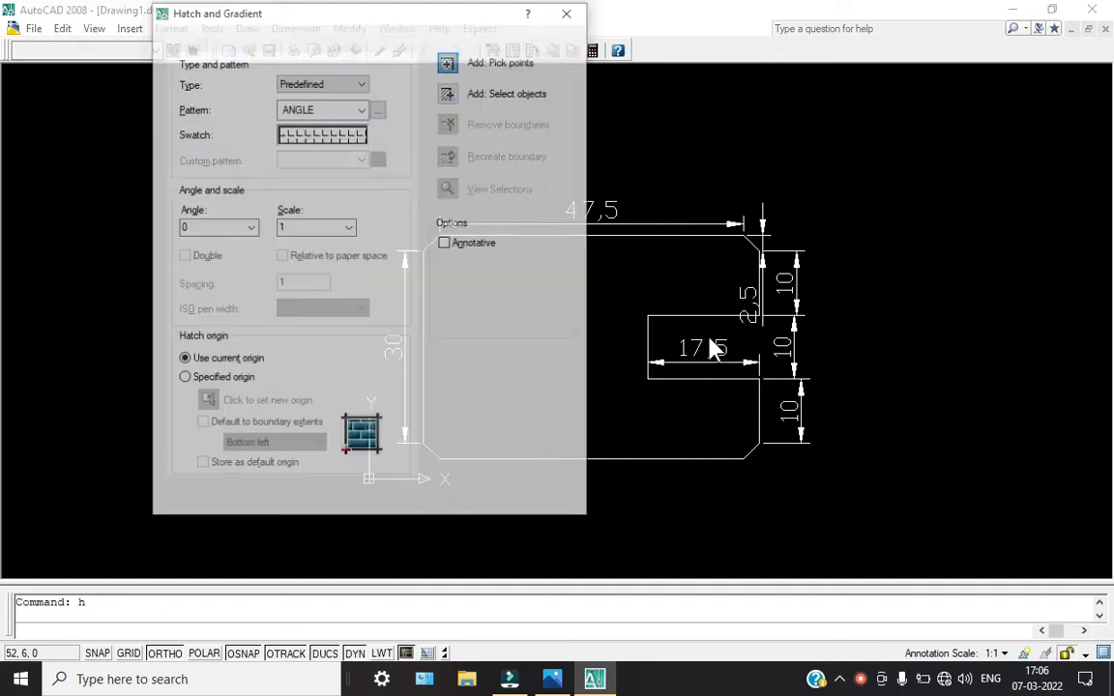
{"action": "left_click", "coordinate": [305, 135]}
{"action": "scroll", "coordinate": [300, 230], "scroll_direction": "down", "scroll_amount": 4}
{"action": "scroll", "coordinate": [301, 229], "scroll_direction": "up", "scroll_amount": 2}
{"action": "left_click", "coordinate": [279, 281]}
{"action": "left_click", "coordinate": [358, 368]}
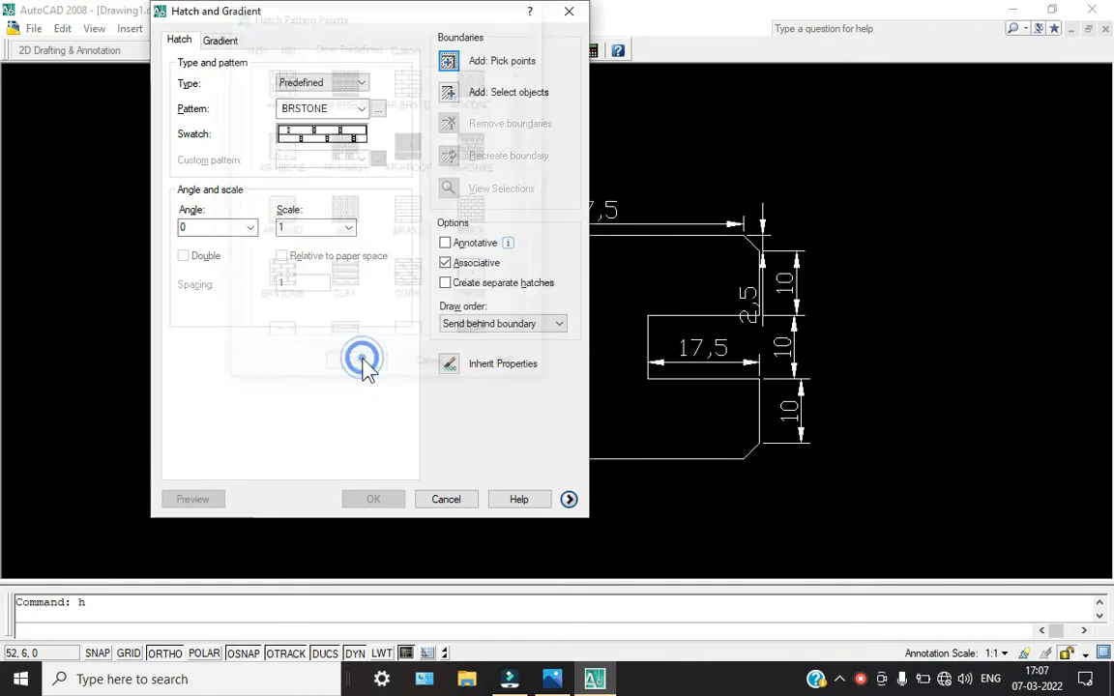
{"action": "left_click", "coordinate": [448, 63]}
{"action": "left_click", "coordinate": [499, 342]}
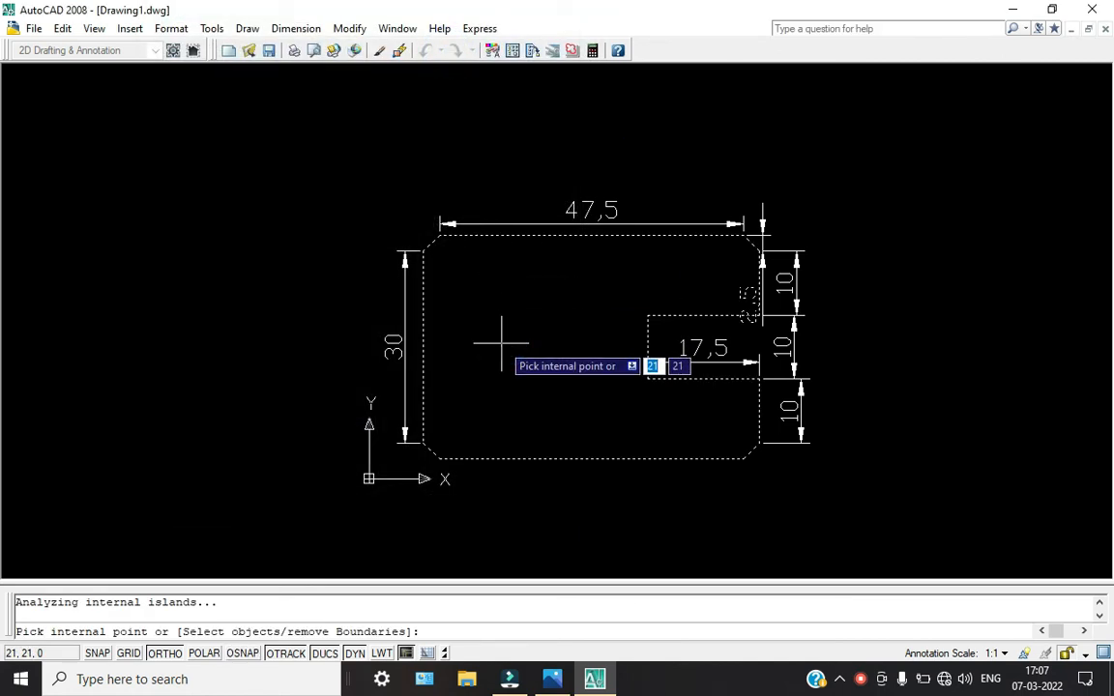
{"action": "key", "text": "Return"}
{"action": "left_click", "coordinate": [374, 499]}
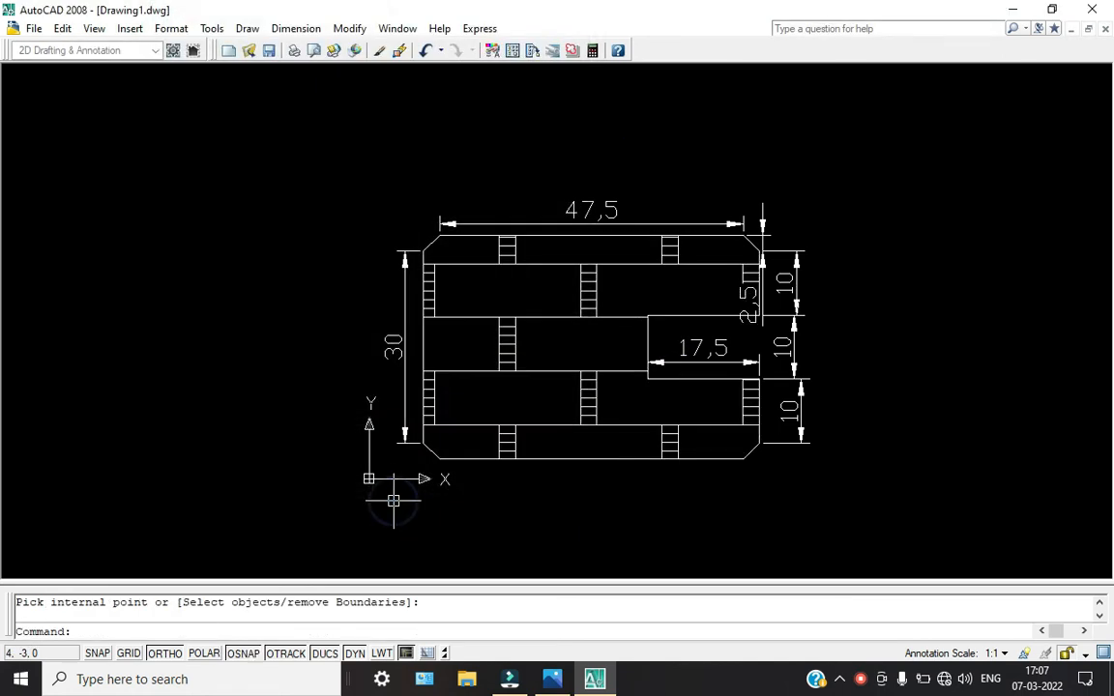
Step: Edit the bracket's brick hatch and set its scale to 0.5
{"action": "double_click", "coordinate": [604, 324]}
{"action": "left_click", "coordinate": [348, 229]}
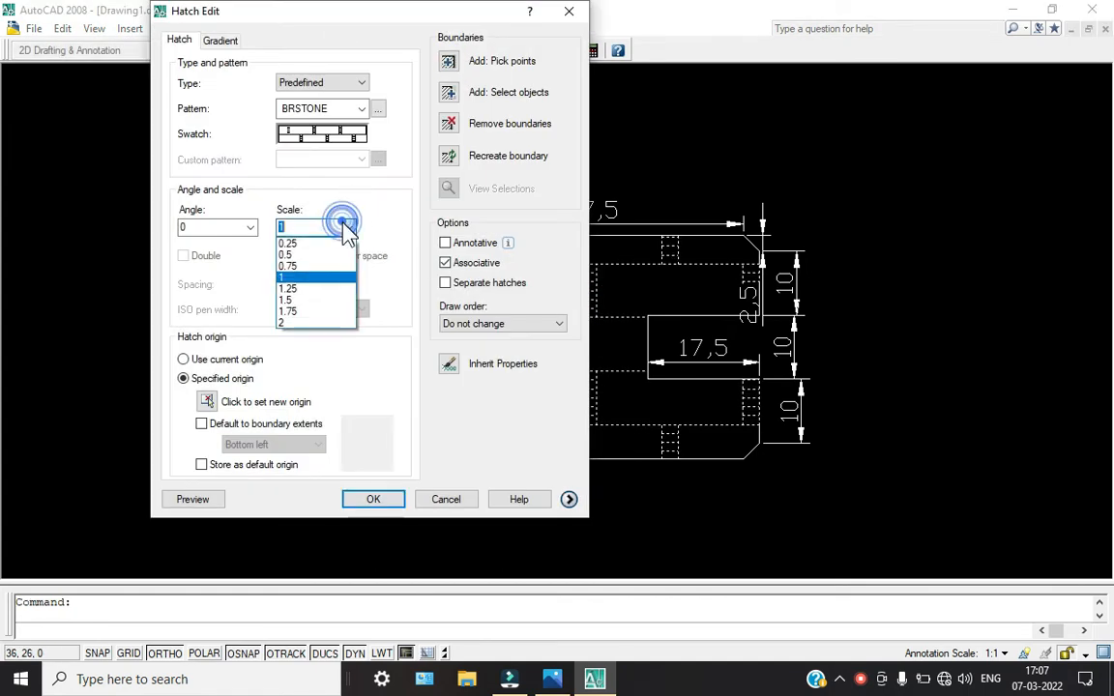
{"action": "left_click", "coordinate": [318, 256]}
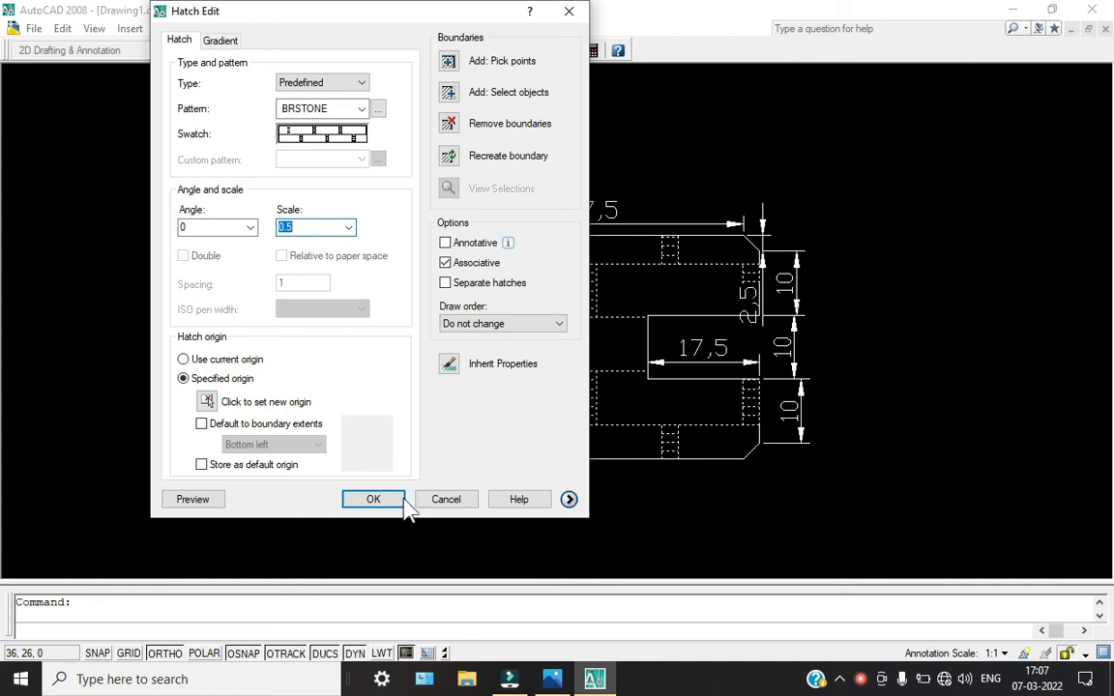
{"action": "left_click", "coordinate": [402, 501]}
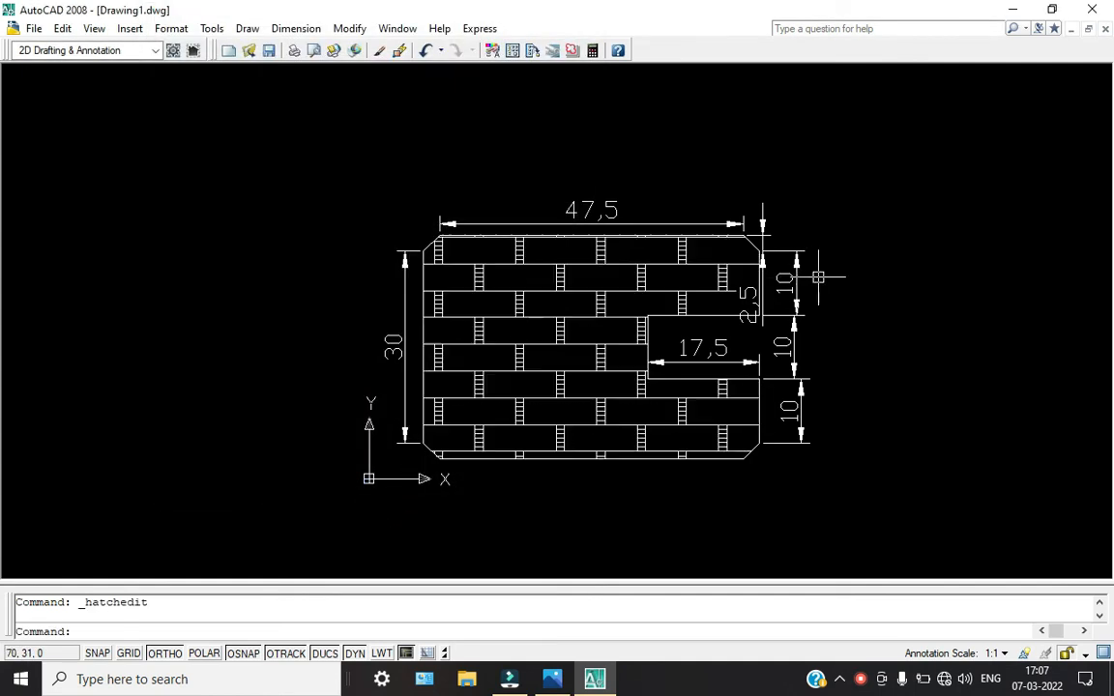
Step: Edit the bracket's brick hatch again and set its scale to 0.25
{"action": "left_click", "coordinate": [557, 278]}
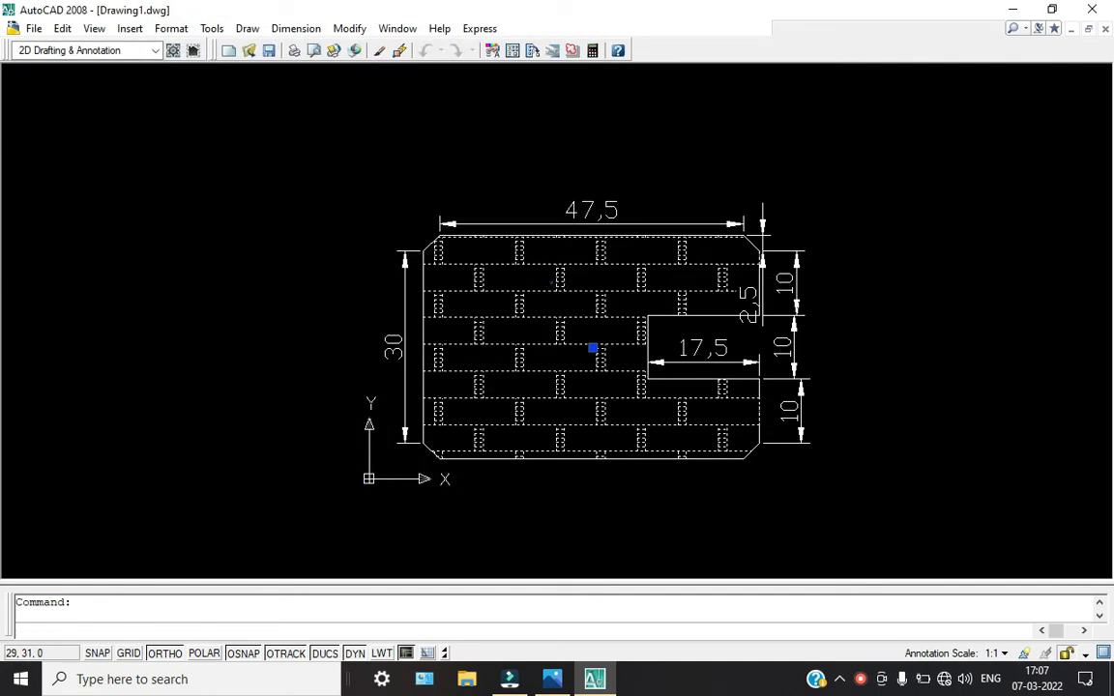
{"action": "double_click", "coordinate": [401, 290]}
{"action": "left_click", "coordinate": [348, 227]}
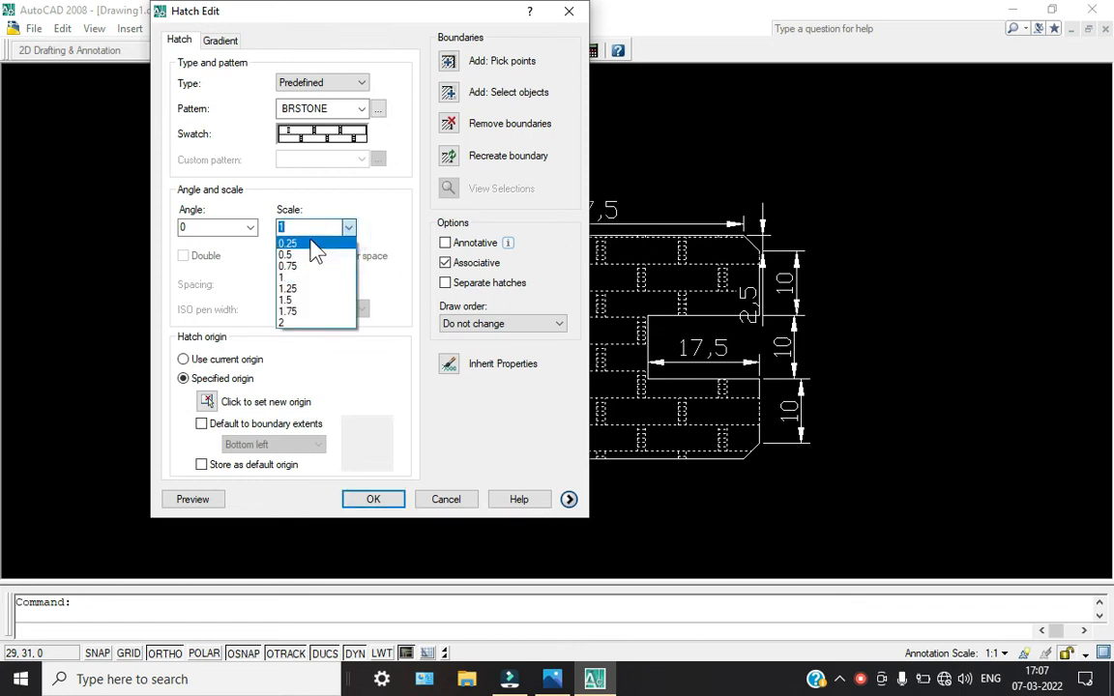
{"action": "left_click", "coordinate": [289, 242]}
{"action": "left_click", "coordinate": [370, 499]}
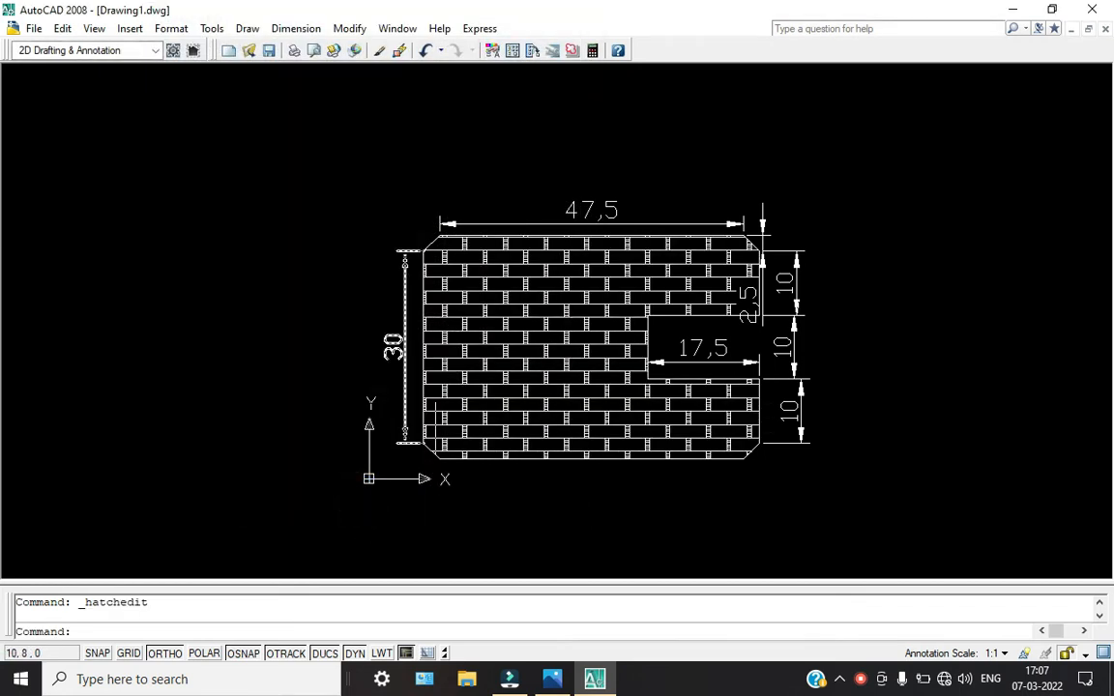
{"action": "scroll", "coordinate": [531, 367], "scroll_direction": "up", "scroll_amount": 9}
{"action": "scroll", "coordinate": [531, 366], "scroll_direction": "down", "scroll_amount": 7}
{"action": "middle_click_drag", "start_coordinate": [531, 366], "coordinate": [427, 365]}
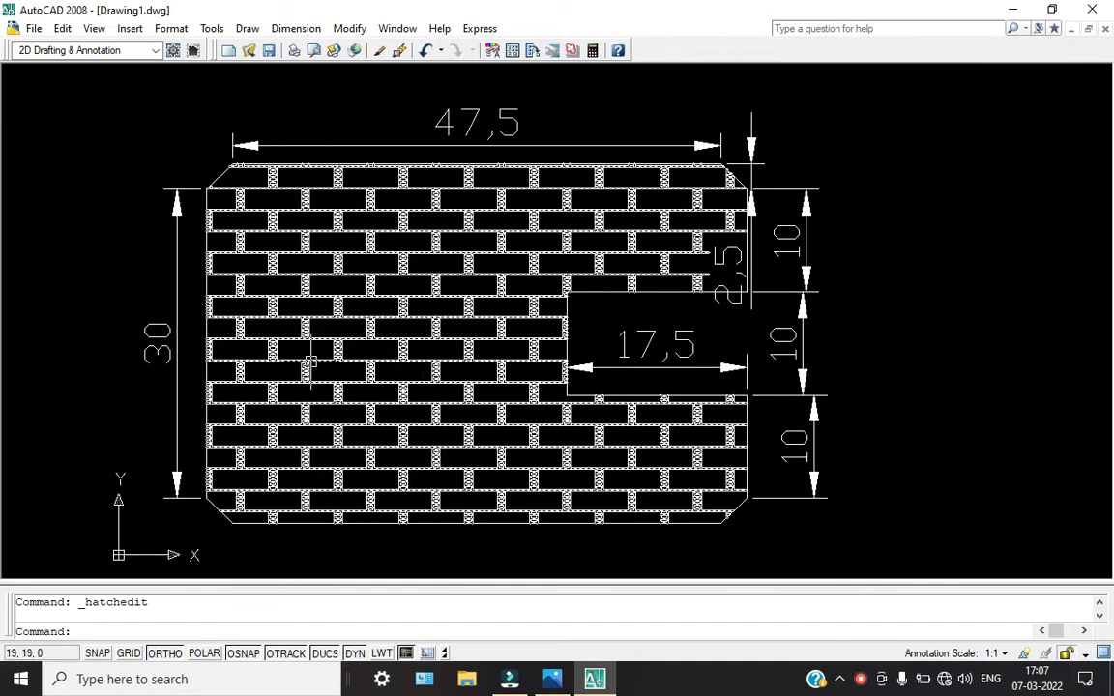
{"action": "left_click", "coordinate": [860, 679]}
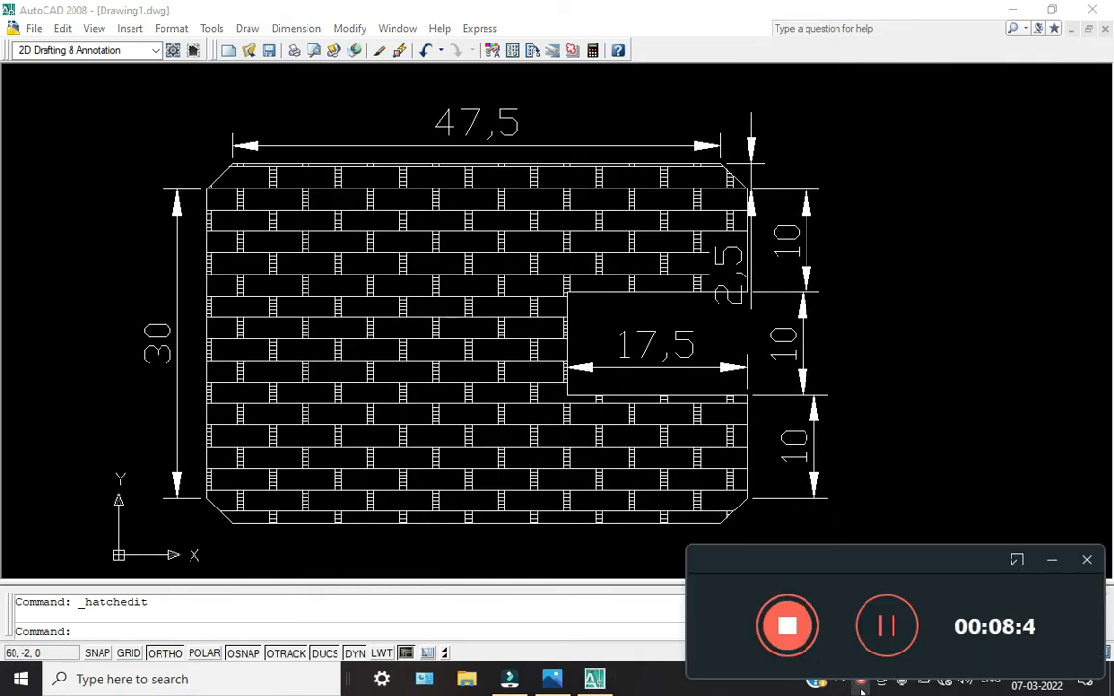
{"action": "left_click", "coordinate": [1054, 569]}
{"action": "scroll", "coordinate": [406, 416], "scroll_direction": "down", "scroll_amount": 4}
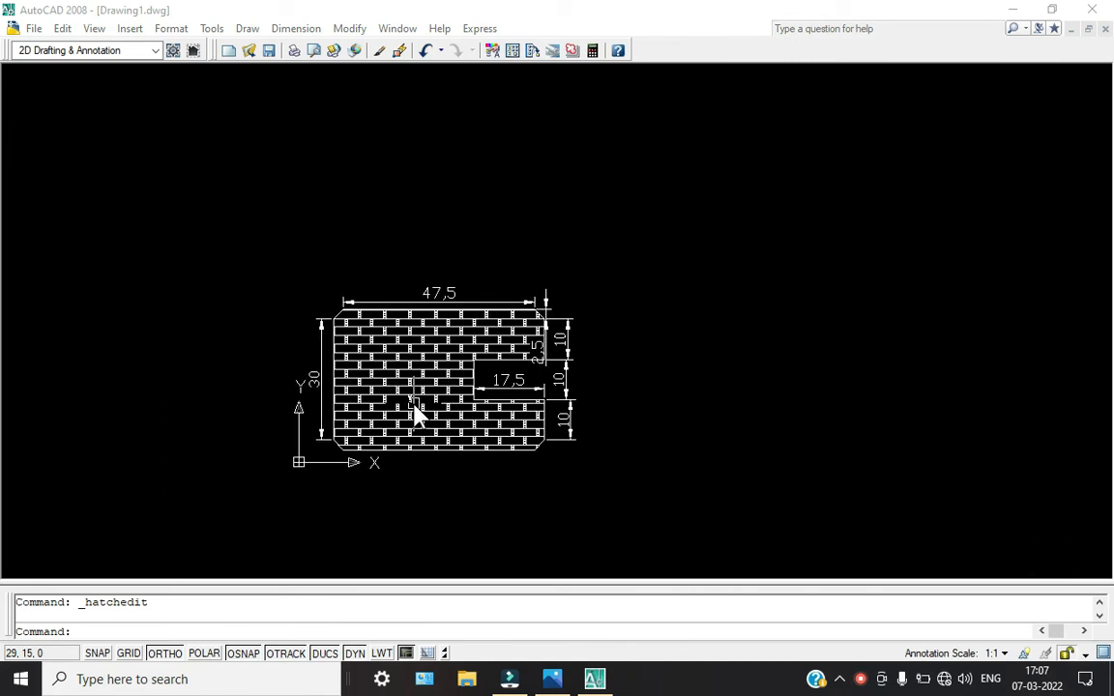
{"action": "scroll", "coordinate": [411, 407], "scroll_direction": "up", "scroll_amount": 3}
Step: Delete the brick hatch from the bracket's interior
{"action": "double_click", "coordinate": [447, 406]}
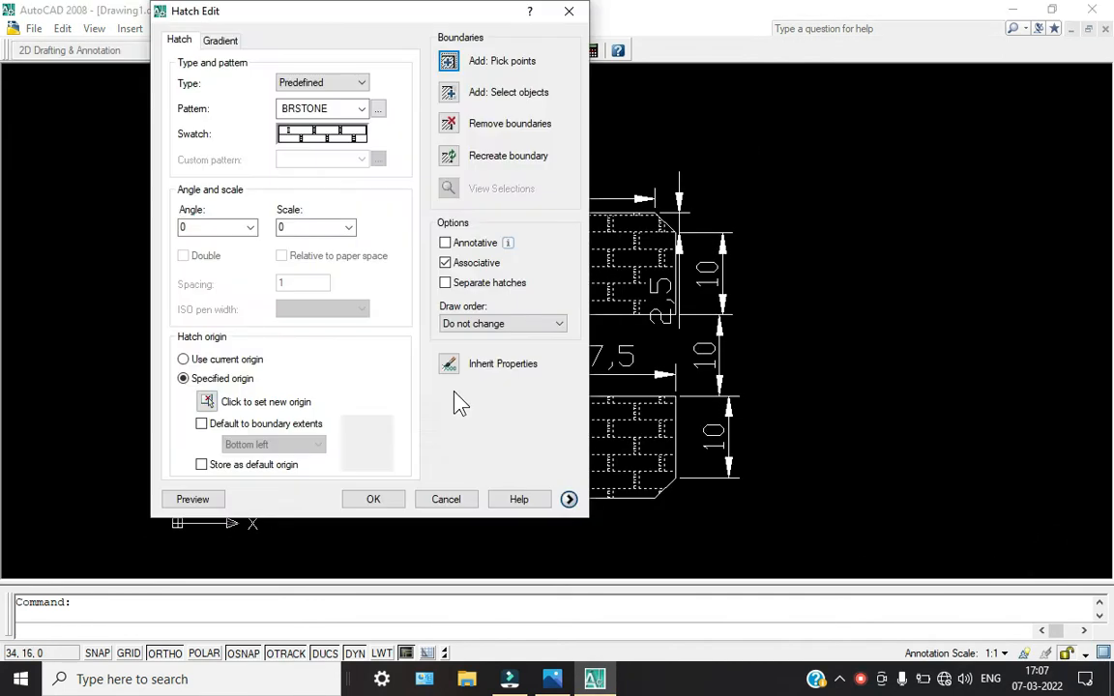
{"action": "left_click", "coordinate": [448, 500]}
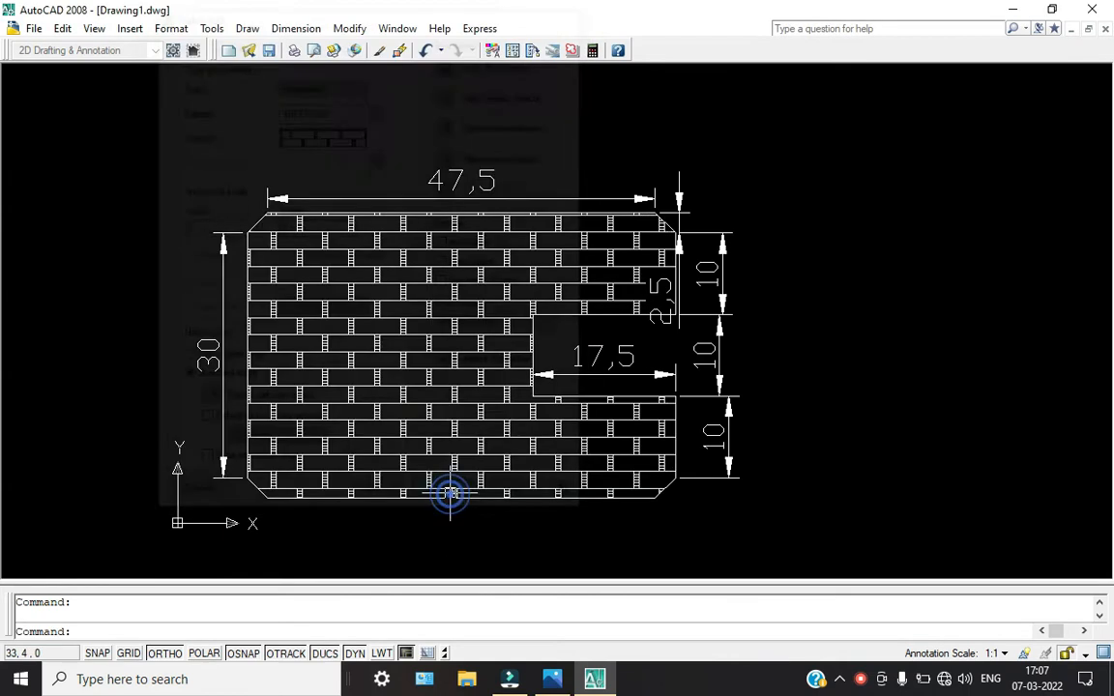
{"action": "left_click", "coordinate": [454, 389]}
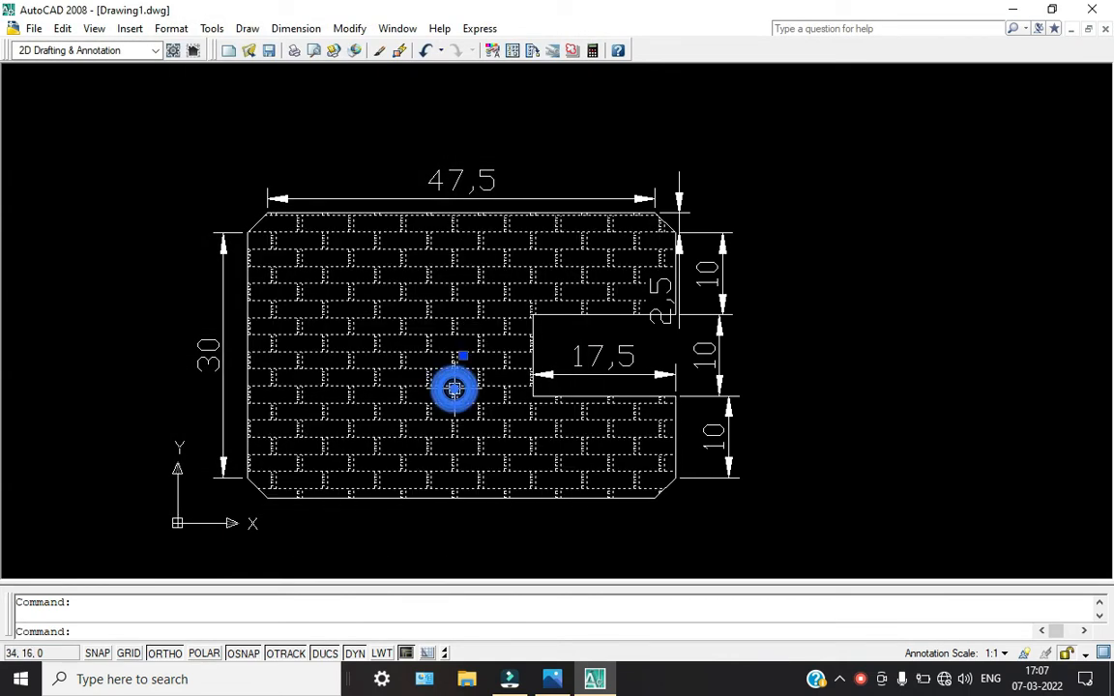
{"action": "key", "text": "Delete"}
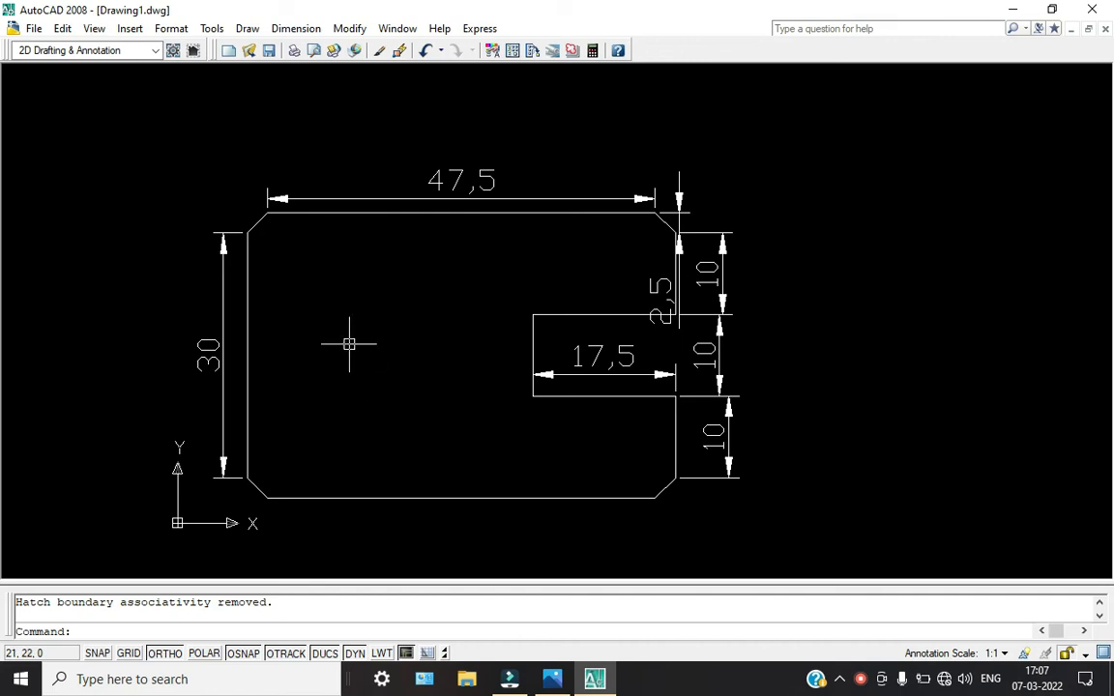
Step: Set up a one-color gradient hatch with a golden true color of about hue 42, saturation 66 and luminance 50
{"action": "type", "text": "h"}
{"action": "key", "text": "Return"}
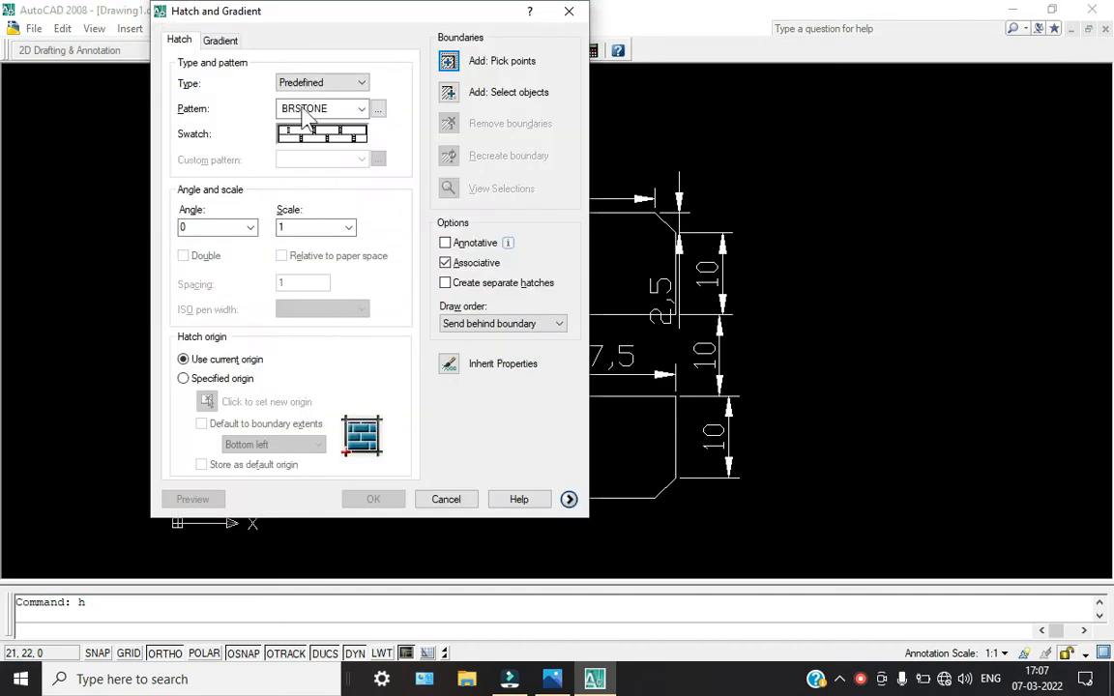
{"action": "left_click", "coordinate": [230, 43]}
{"action": "left_click", "coordinate": [270, 101]}
{"action": "left_click", "coordinate": [216, 127]}
{"action": "left_click", "coordinate": [218, 145]}
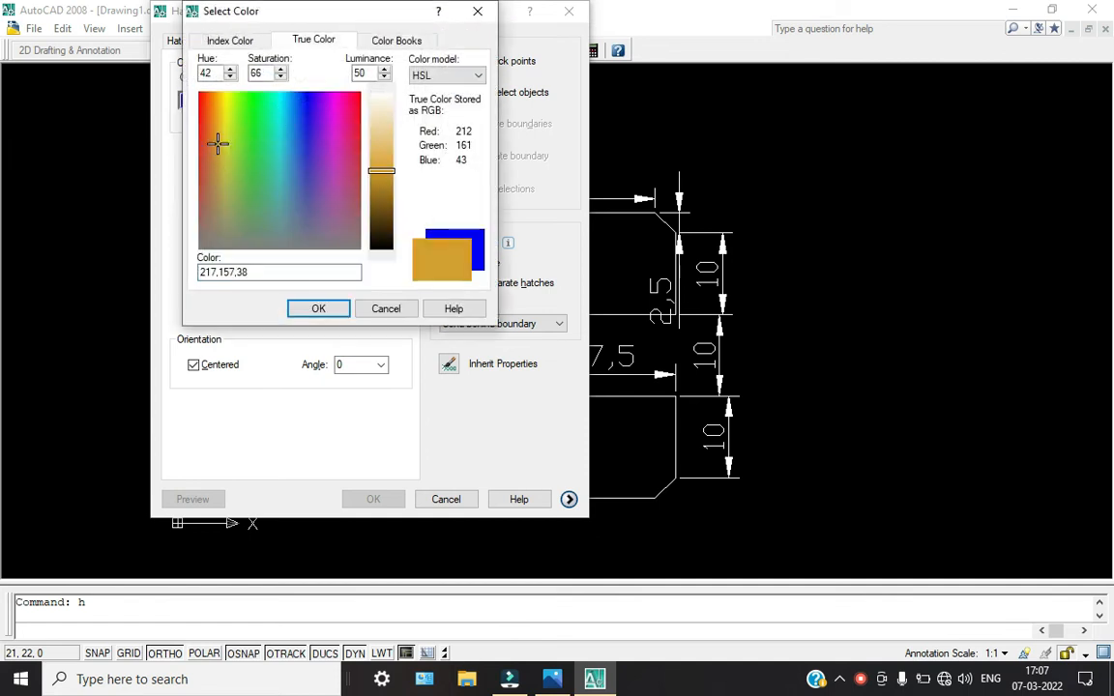
{"action": "left_click", "coordinate": [308, 313]}
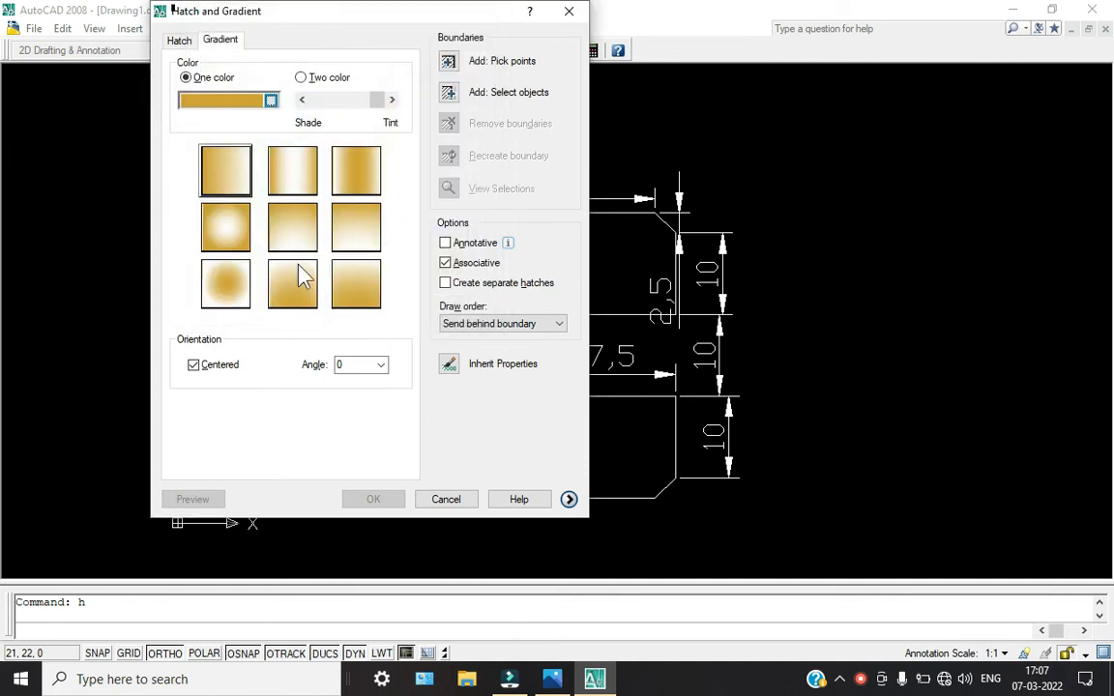
Step: Make the gradient two-color, with a green second true color of hue 165, saturation 87 and luminance 28
{"action": "left_click", "coordinate": [303, 78]}
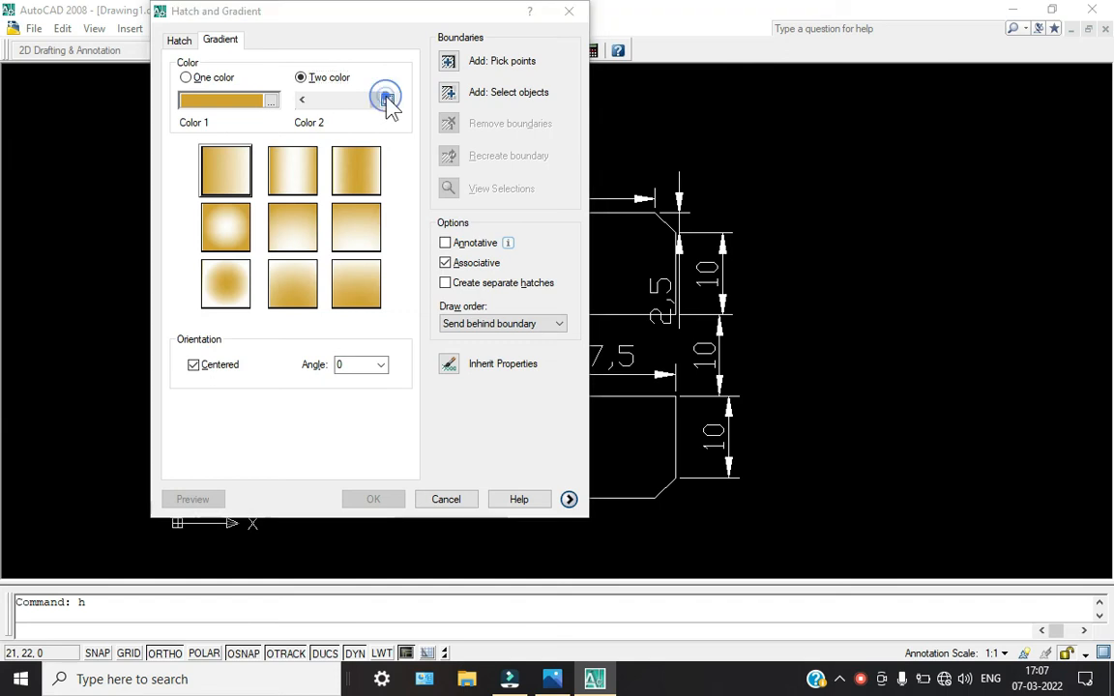
{"action": "left_click", "coordinate": [384, 99]}
{"action": "left_click", "coordinate": [299, 147]}
{"action": "left_click", "coordinate": [318, 309]}
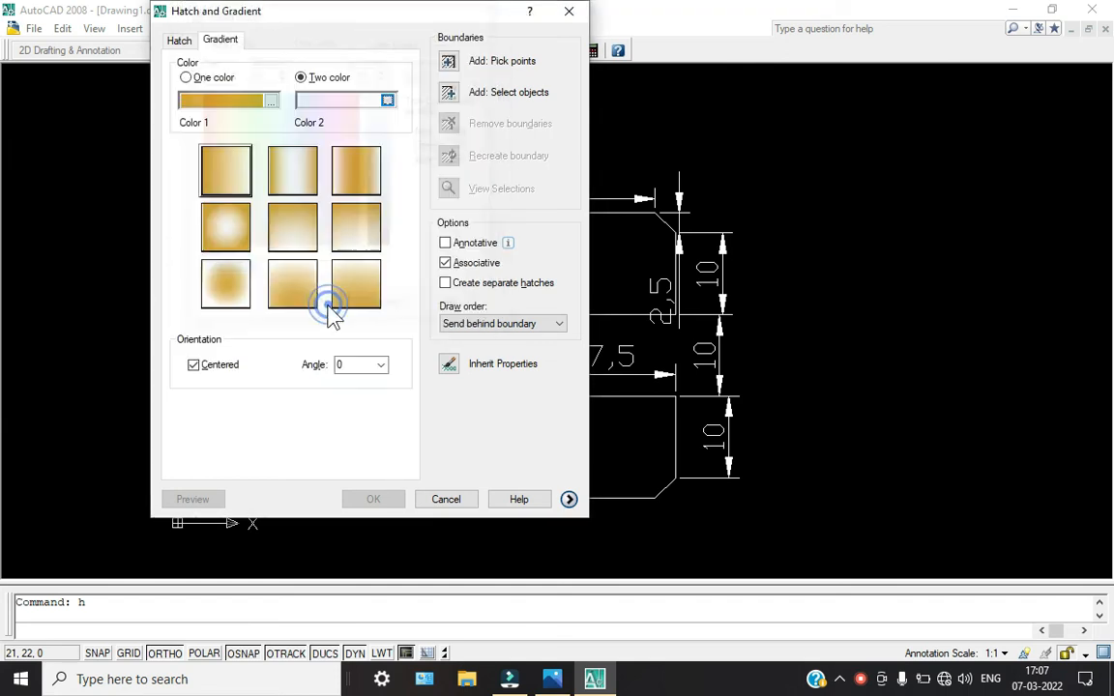
{"action": "left_click", "coordinate": [387, 101]}
{"action": "left_click_drag", "start_coordinate": [379, 124], "coordinate": [378, 204]}
{"action": "left_click", "coordinate": [323, 301]}
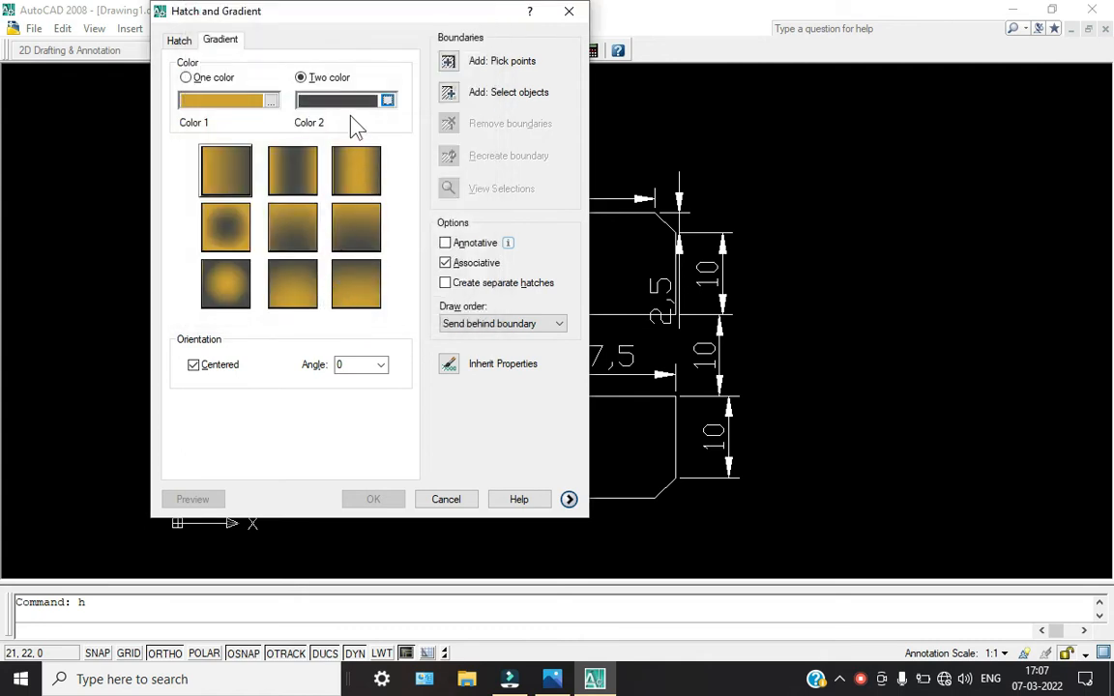
{"action": "left_click", "coordinate": [388, 101]}
{"action": "left_click", "coordinate": [297, 117]}
{"action": "left_click", "coordinate": [273, 110]}
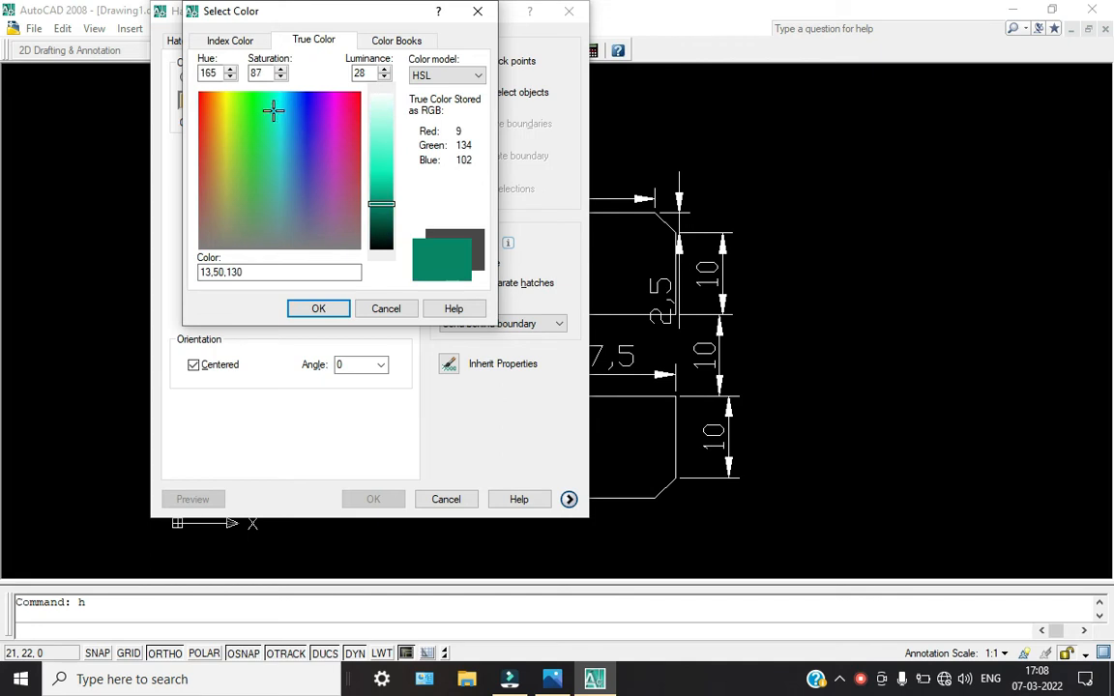
{"action": "left_click", "coordinate": [324, 309]}
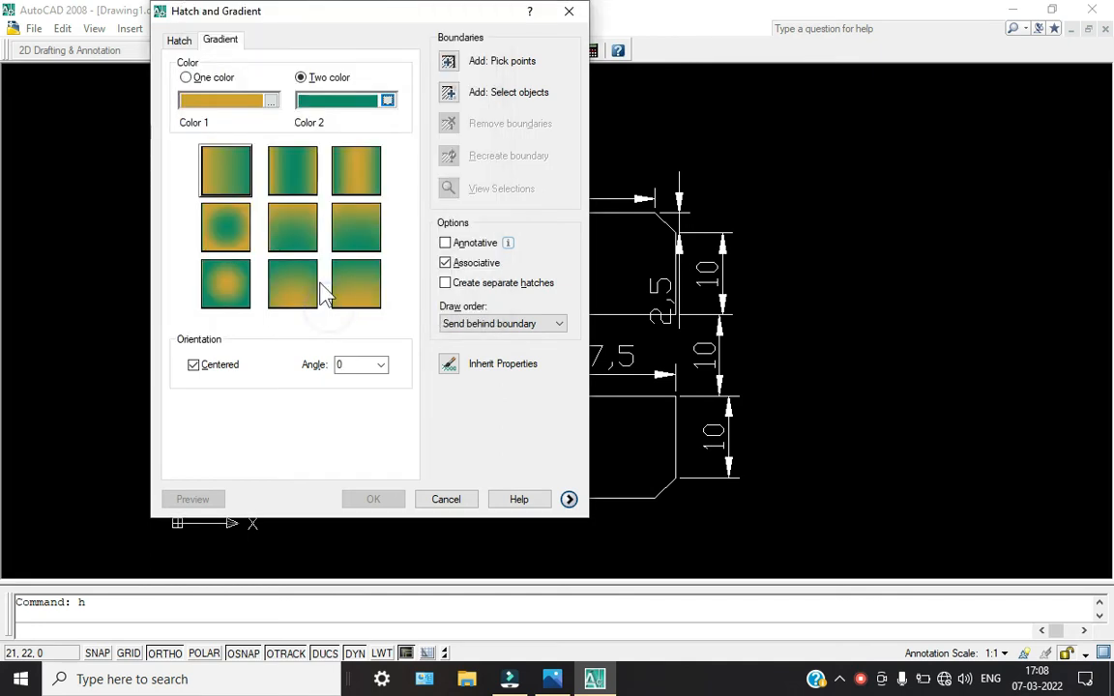
Step: Fill the bracket's interior with the associative gradient style that has a vertical gold band in the centre and green at both sides
{"action": "left_click", "coordinate": [352, 179]}
{"action": "left_click", "coordinate": [445, 262]}
{"action": "left_click", "coordinate": [447, 60]}
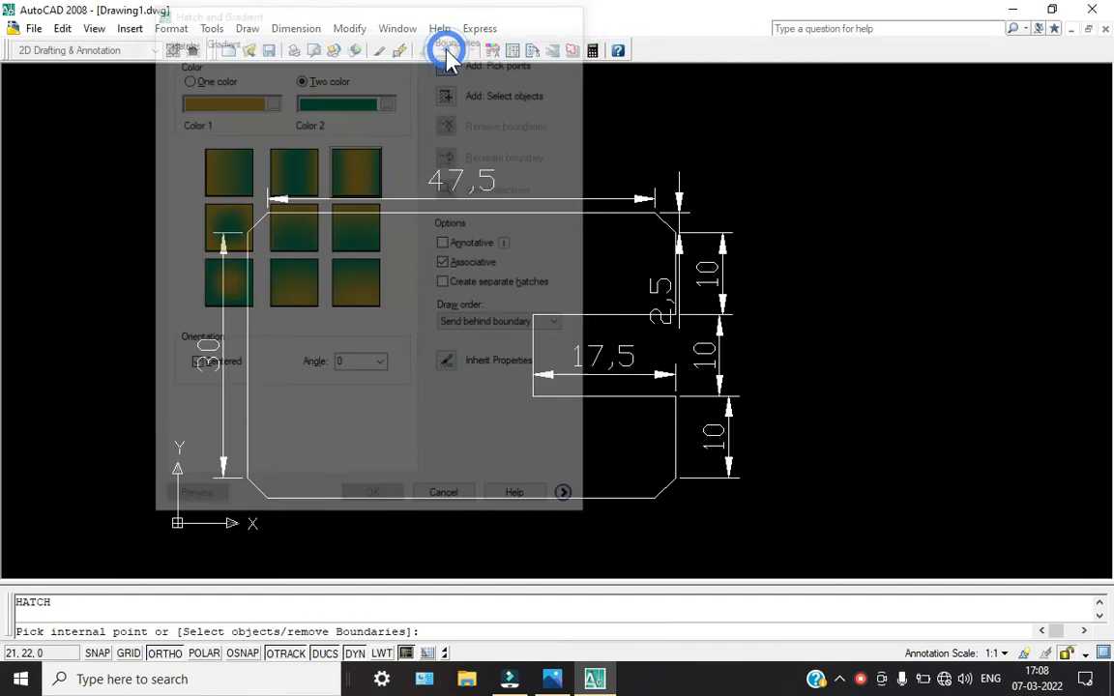
{"action": "right_click", "coordinate": [421, 329]}
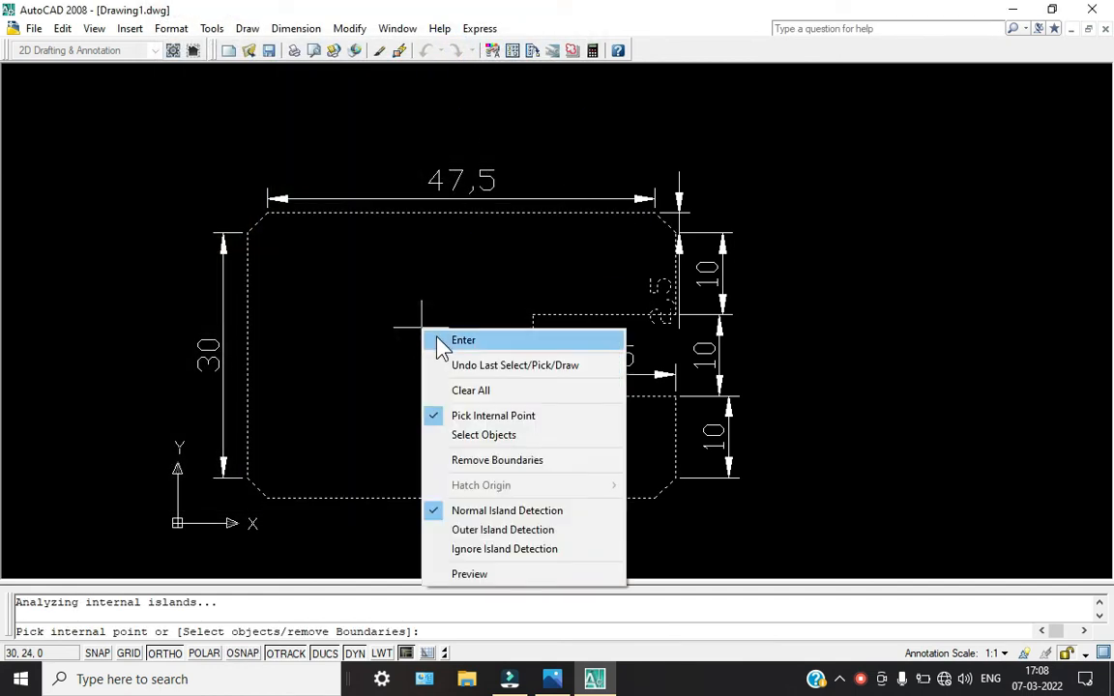
{"action": "left_click", "coordinate": [440, 341]}
{"action": "left_click", "coordinate": [370, 498]}
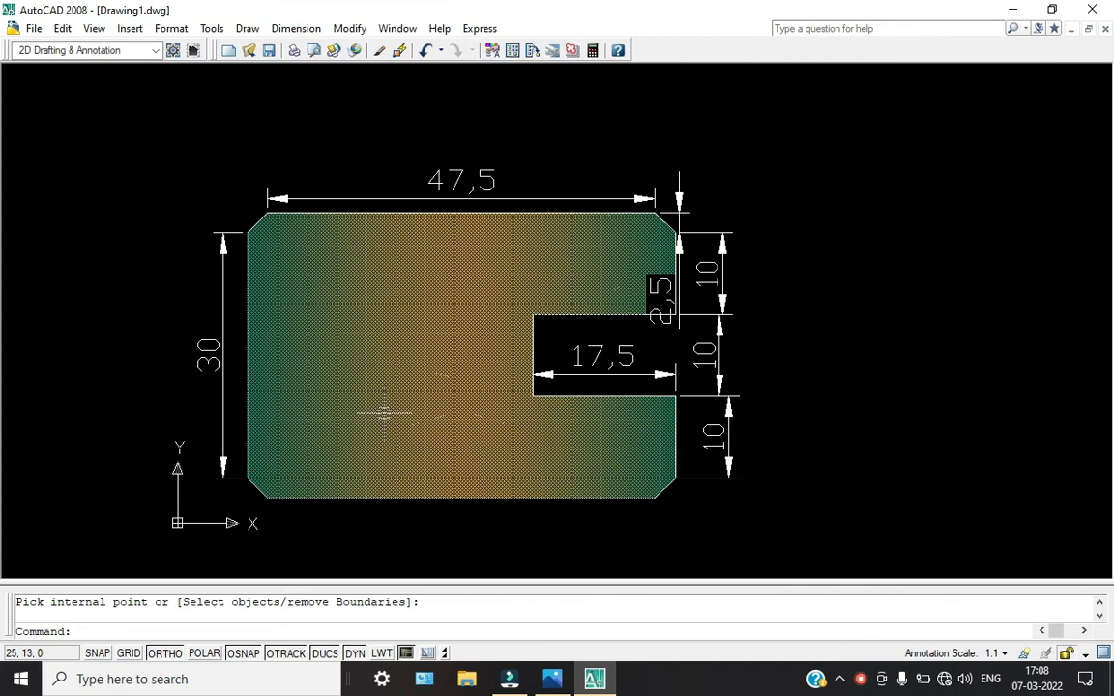
Step: Compare the gradient-filled bracket with the reference image in Photos, and return to the AutoCAD drawing
{"action": "middle_click_drag", "start_coordinate": [895, 446], "coordinate": [800, 422]}
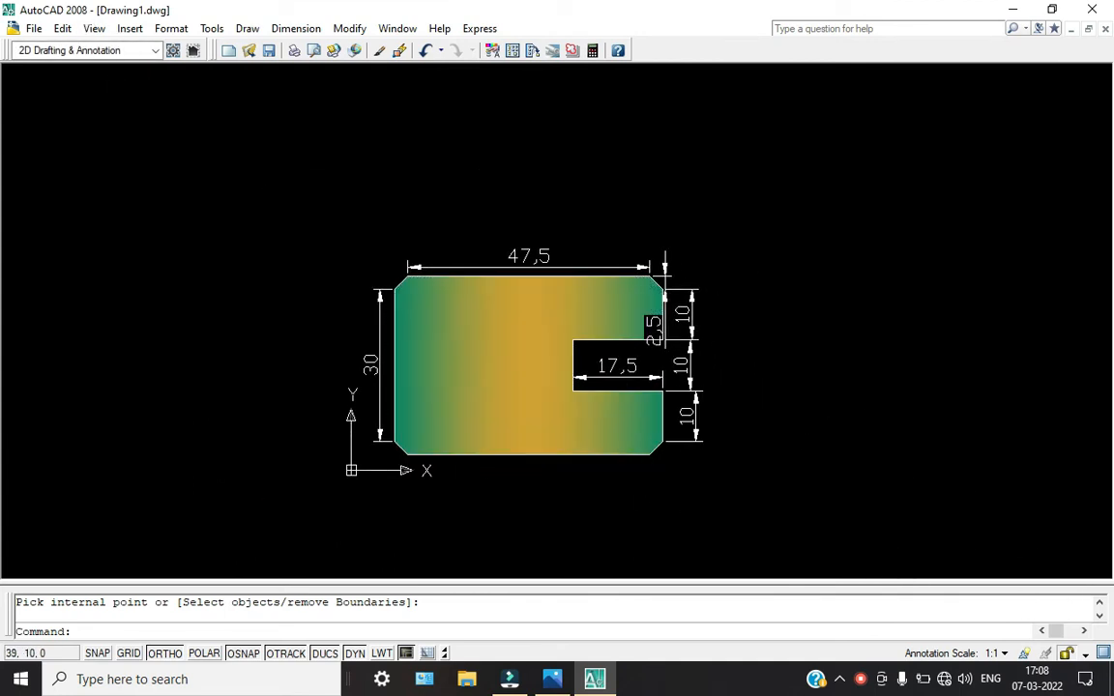
{"action": "scroll", "coordinate": [531, 410], "scroll_direction": "up", "scroll_amount": 2}
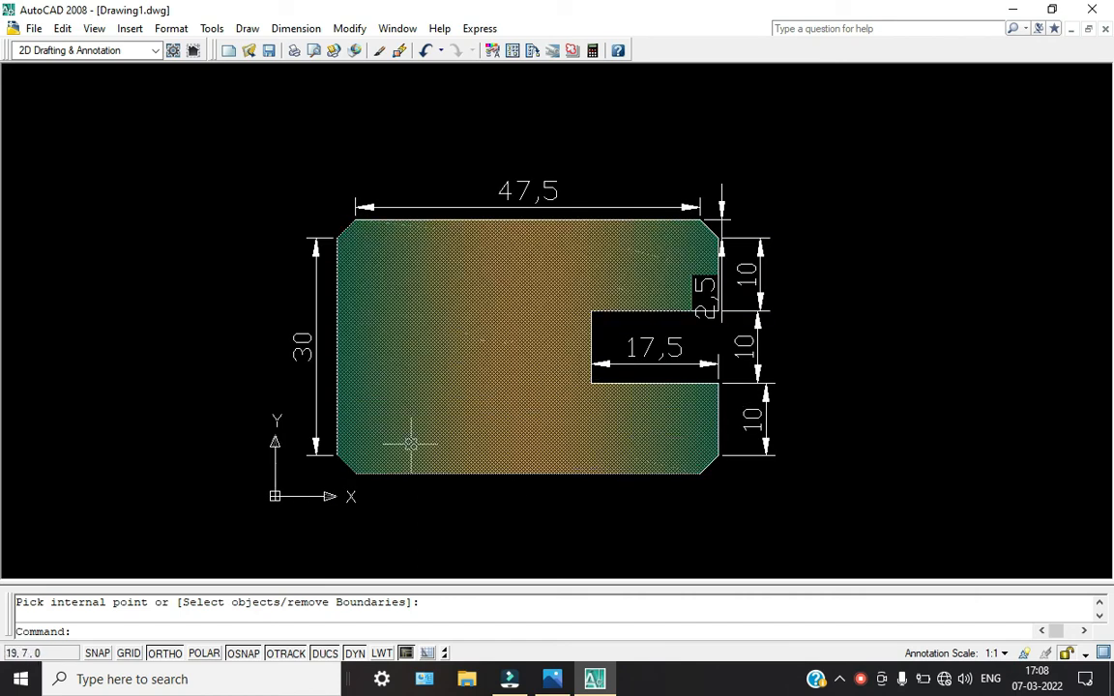
{"action": "left_click", "coordinate": [552, 679]}
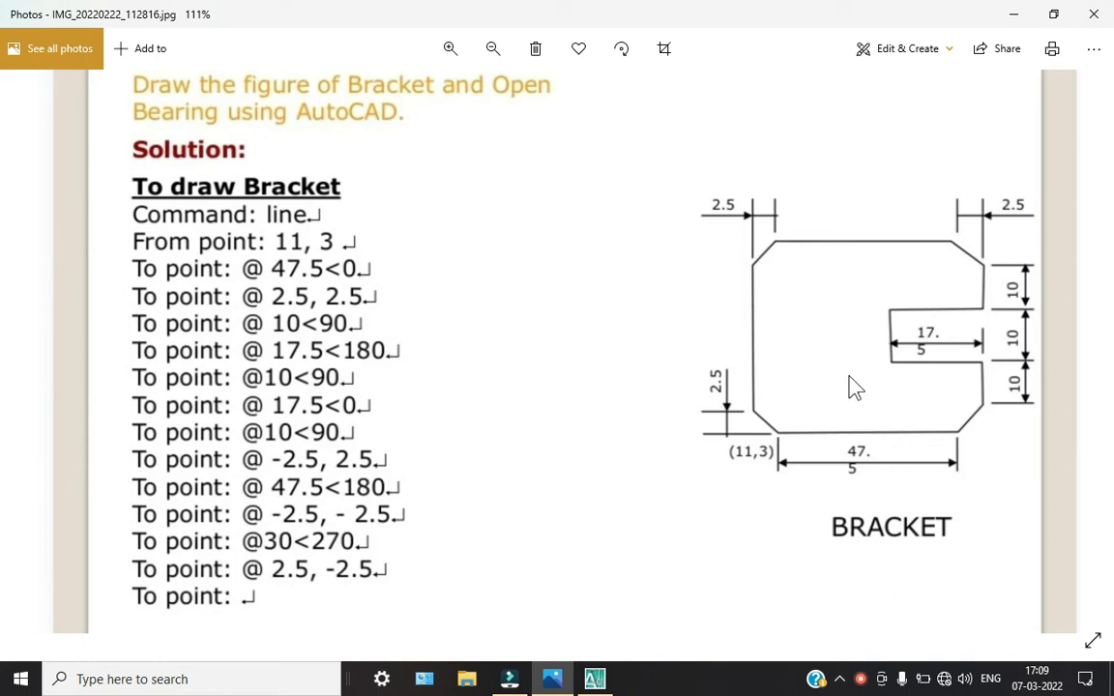
{"action": "left_click", "coordinate": [1014, 15]}
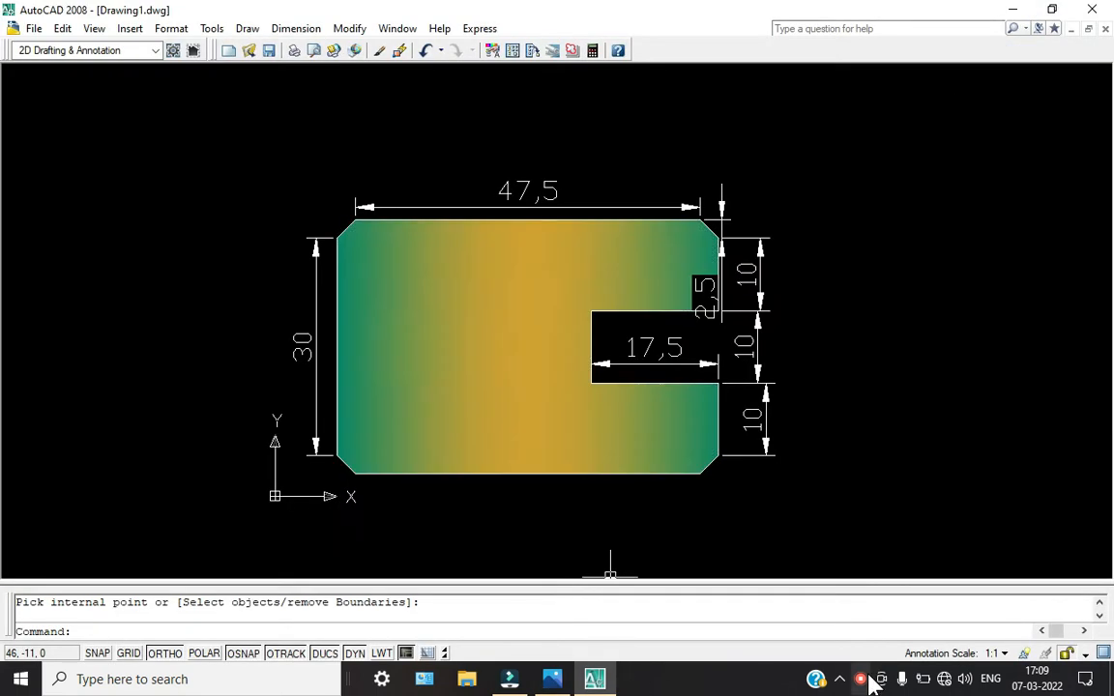
Step: Mirror the whole bracket with its dimensions and gradient across a vertical line just right of it, keeping the source objects
{"action": "scroll", "coordinate": [852, 427], "scroll_direction": "down", "scroll_amount": 1}
{"action": "middle_click_drag", "start_coordinate": [793, 365], "coordinate": [616, 299]}
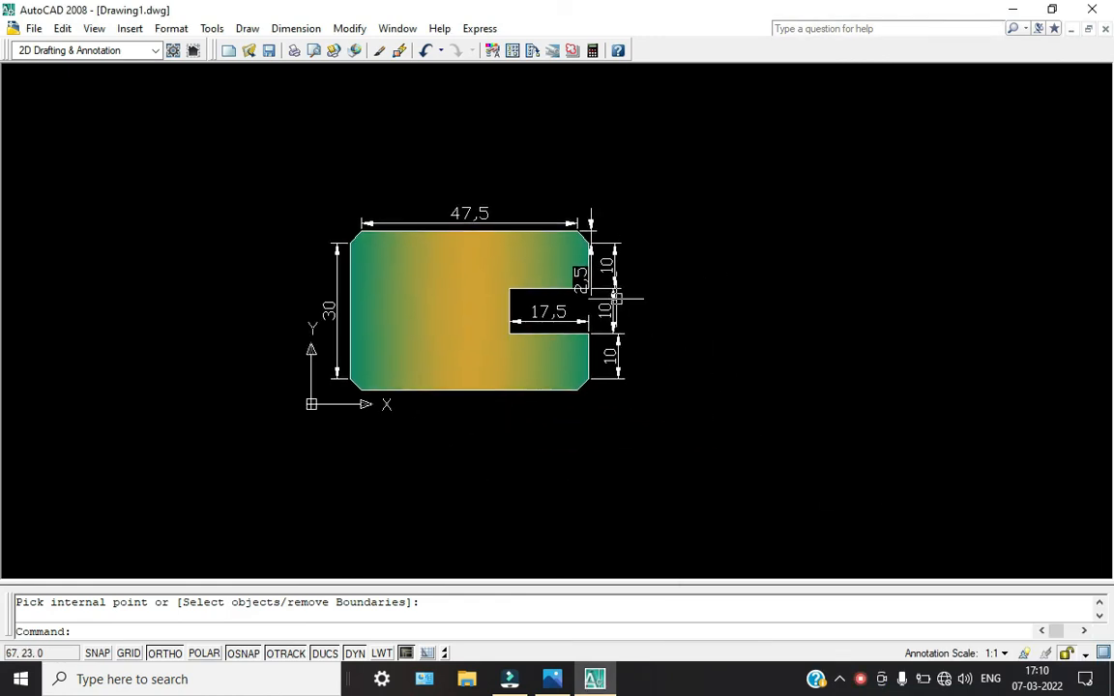
{"action": "scroll", "coordinate": [584, 238], "scroll_direction": "up", "scroll_amount": 1}
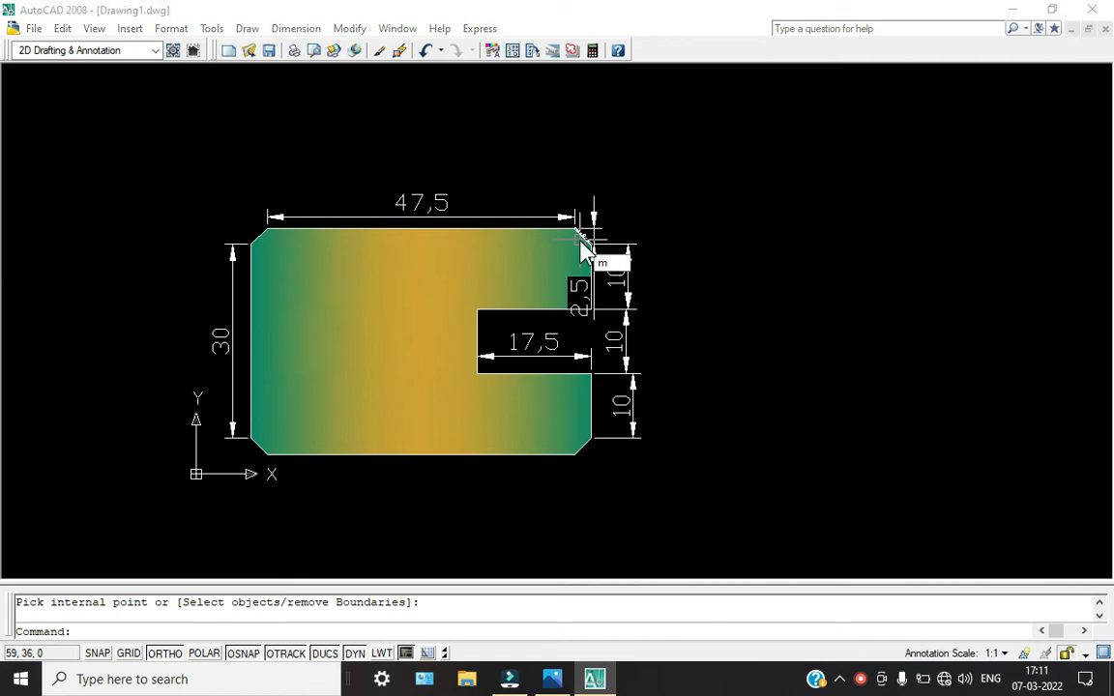
{"action": "type", "text": "mi"}
{"action": "key", "text": "Return"}
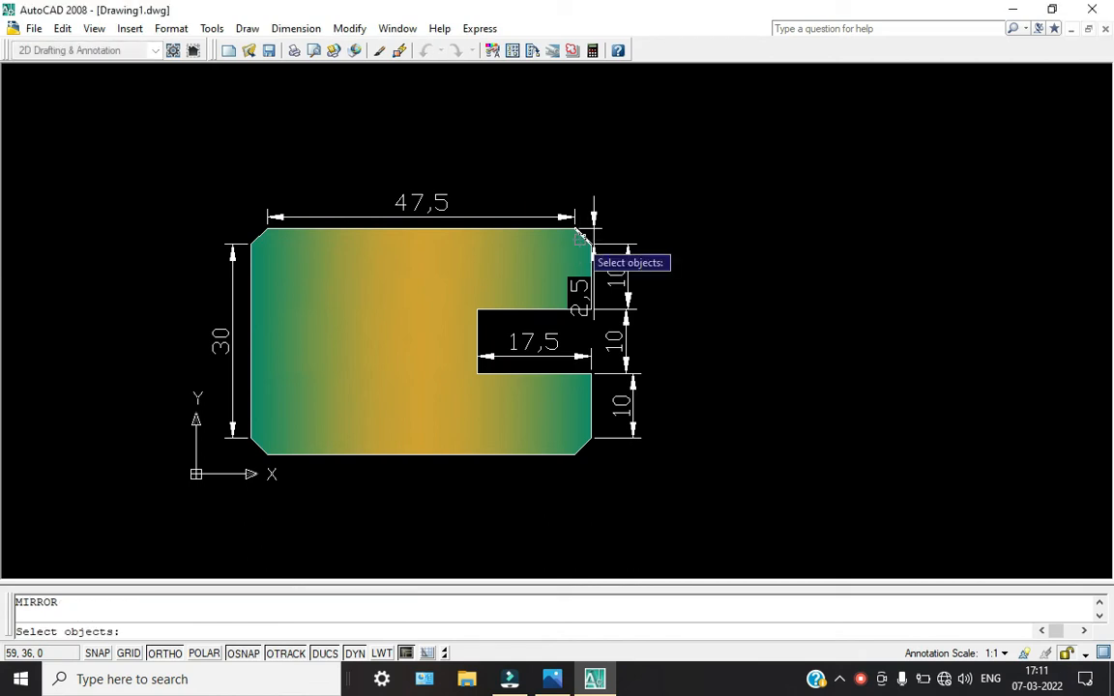
{"action": "left_click", "coordinate": [585, 435]}
{"action": "left_click", "coordinate": [697, 556]}
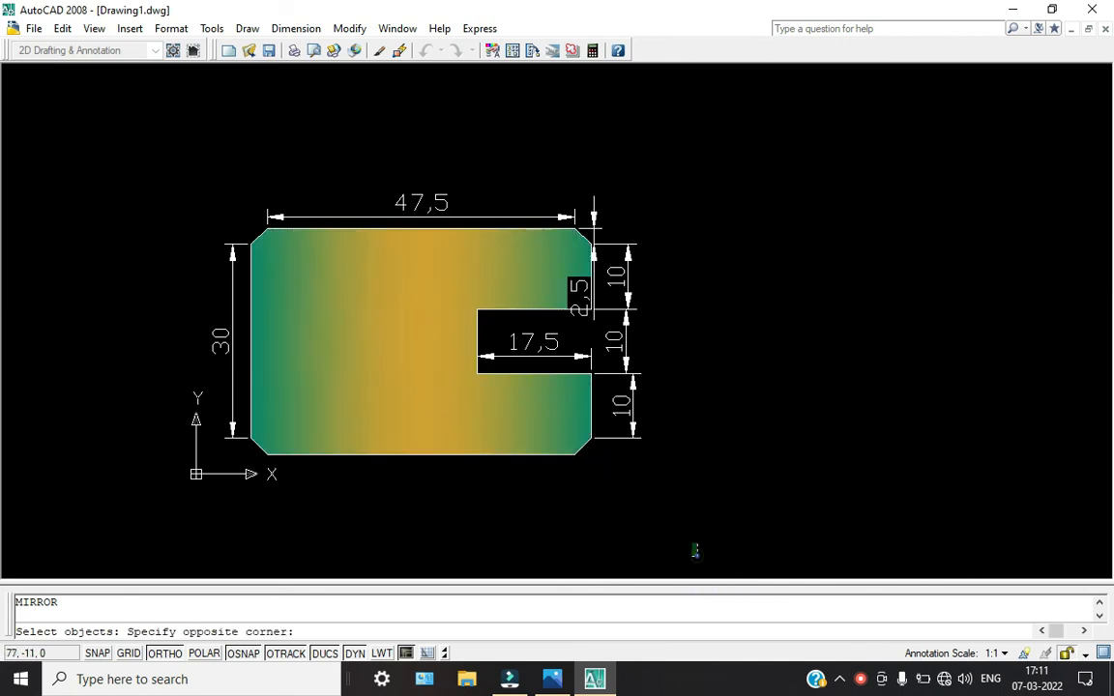
{"action": "left_click", "coordinate": [157, 99]}
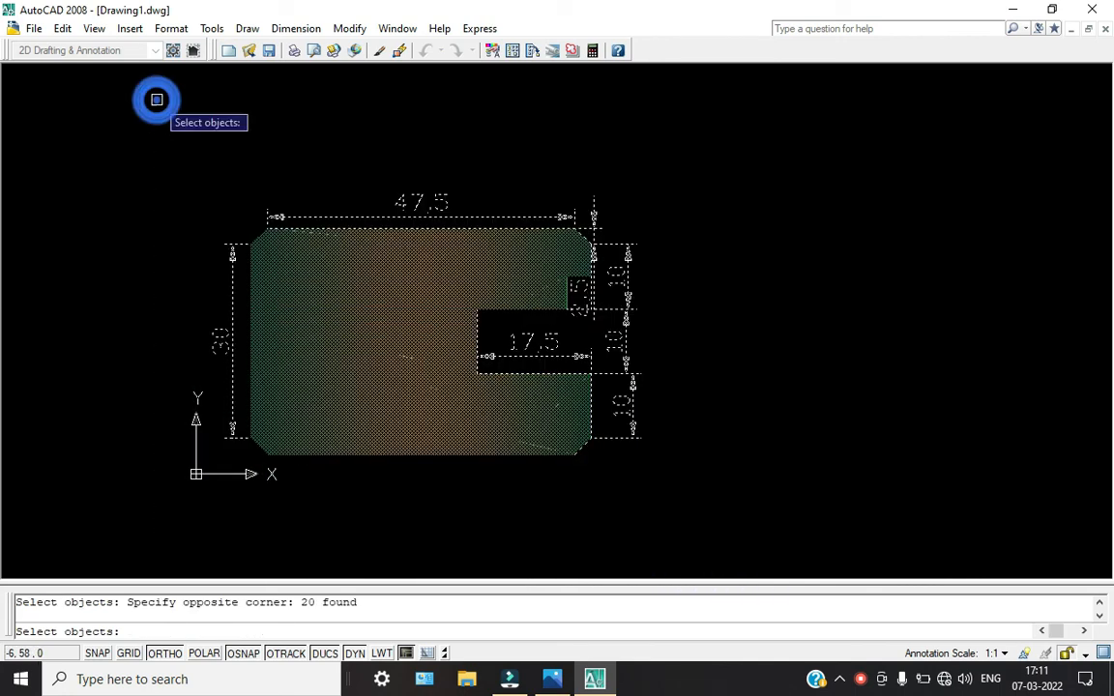
{"action": "key", "text": "Return"}
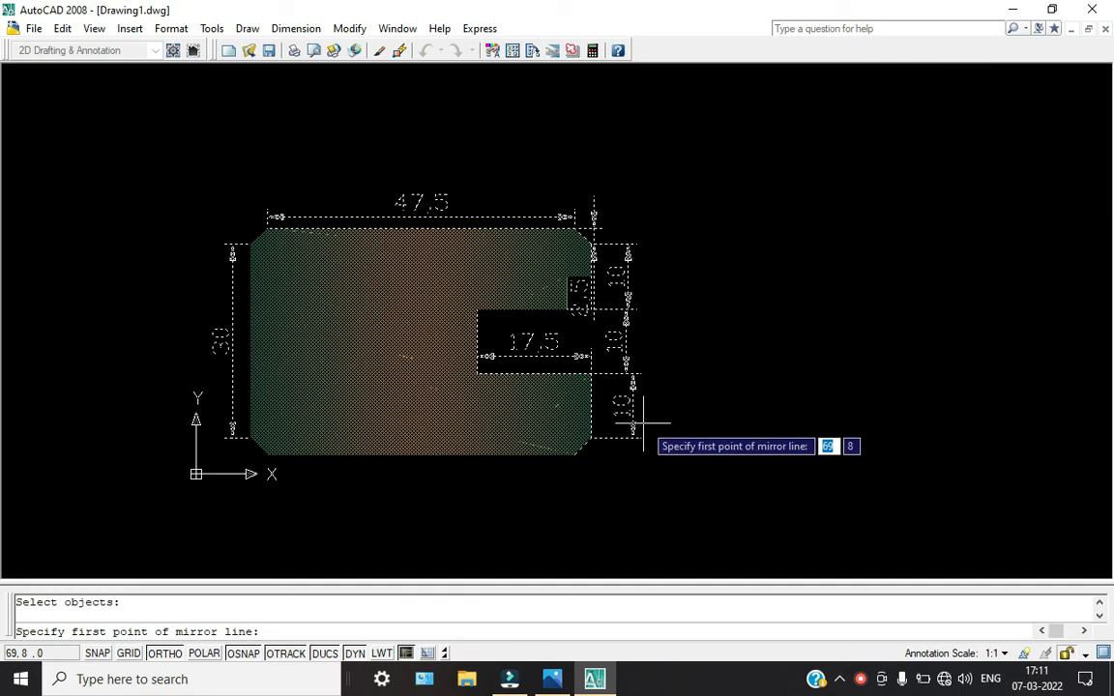
{"action": "left_click", "coordinate": [674, 441]}
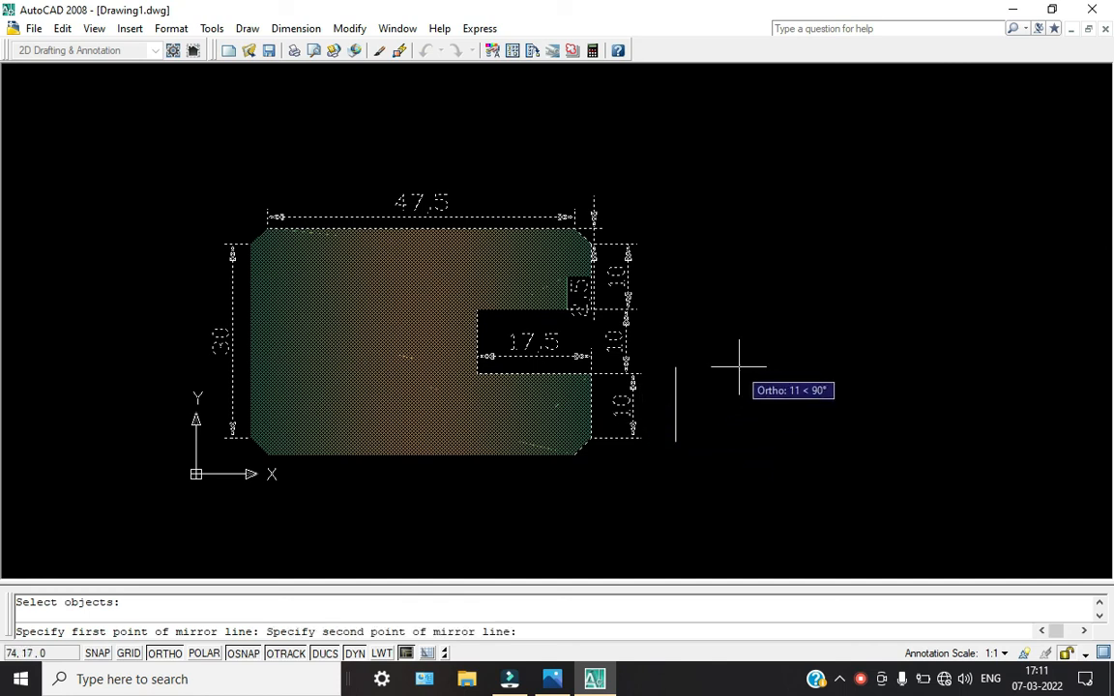
{"action": "left_click", "coordinate": [721, 226]}
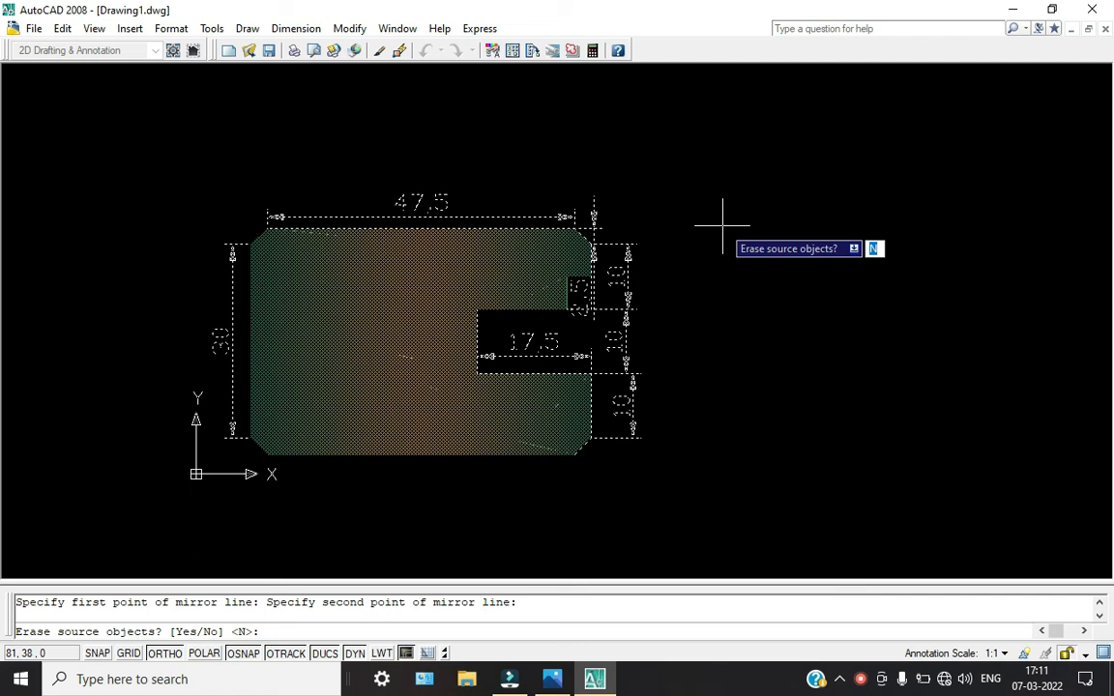
{"action": "key", "text": "Return"}
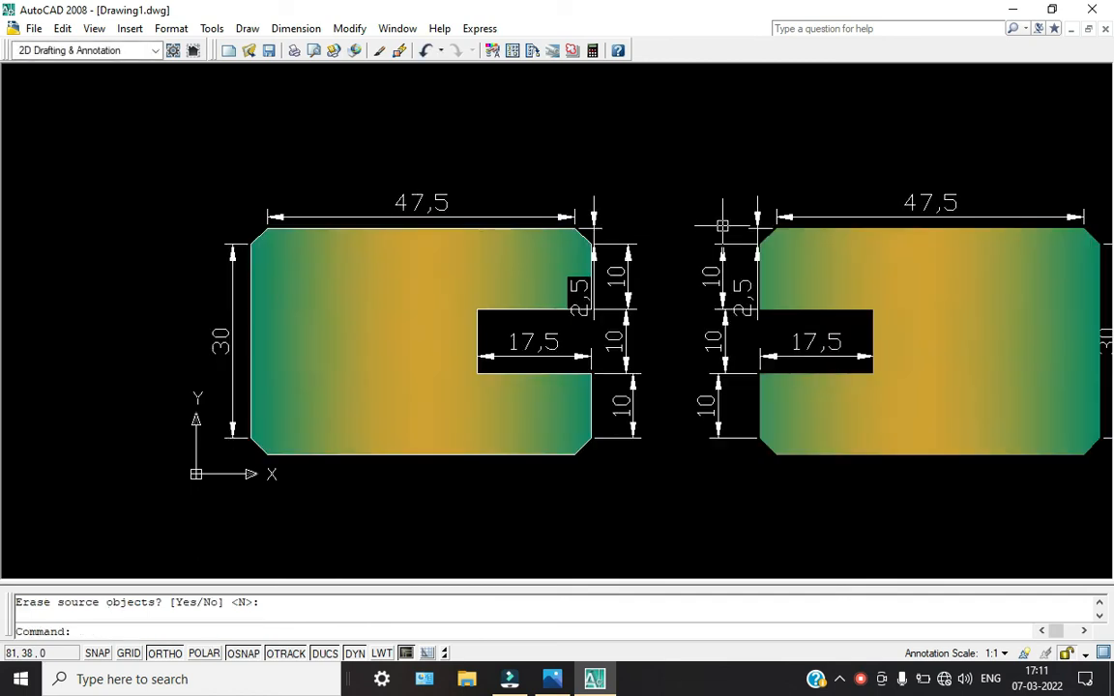
Step: Rotate the mirrored bracket freehand, with Ortho off, about the midpoint of its lower-left chamfer so it tilts over the original
{"action": "scroll", "coordinate": [711, 247], "scroll_direction": "down", "scroll_amount": 2}
{"action": "scroll", "coordinate": [577, 303], "scroll_direction": "up", "scroll_amount": 2}
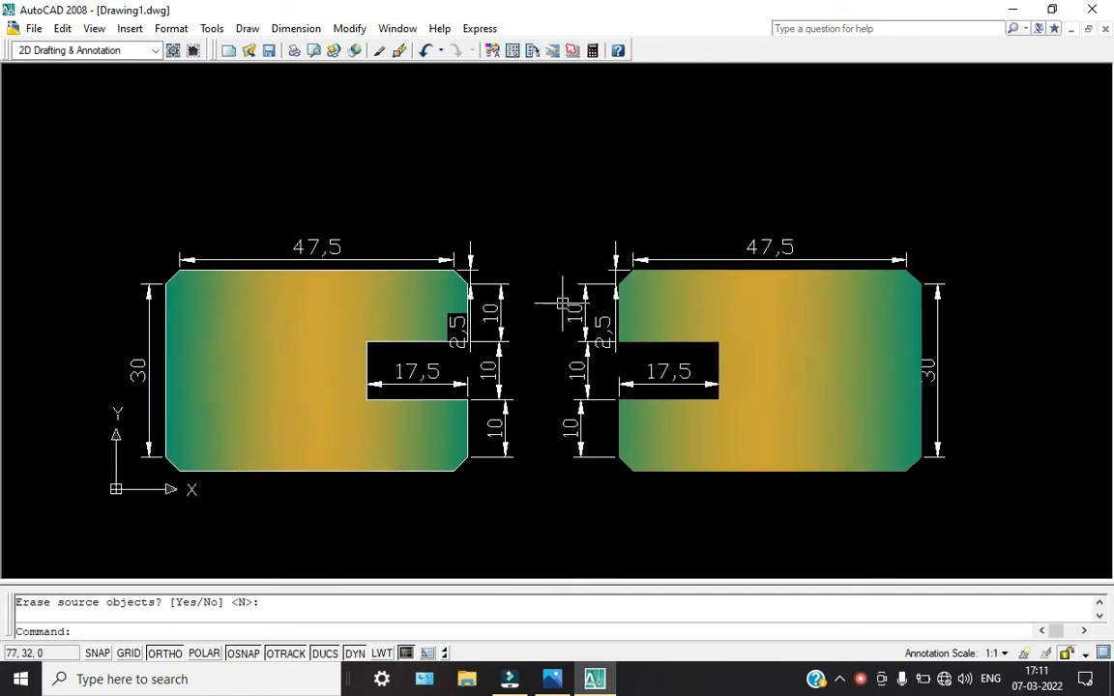
{"action": "middle_click_drag", "start_coordinate": [552, 302], "coordinate": [533, 303]}
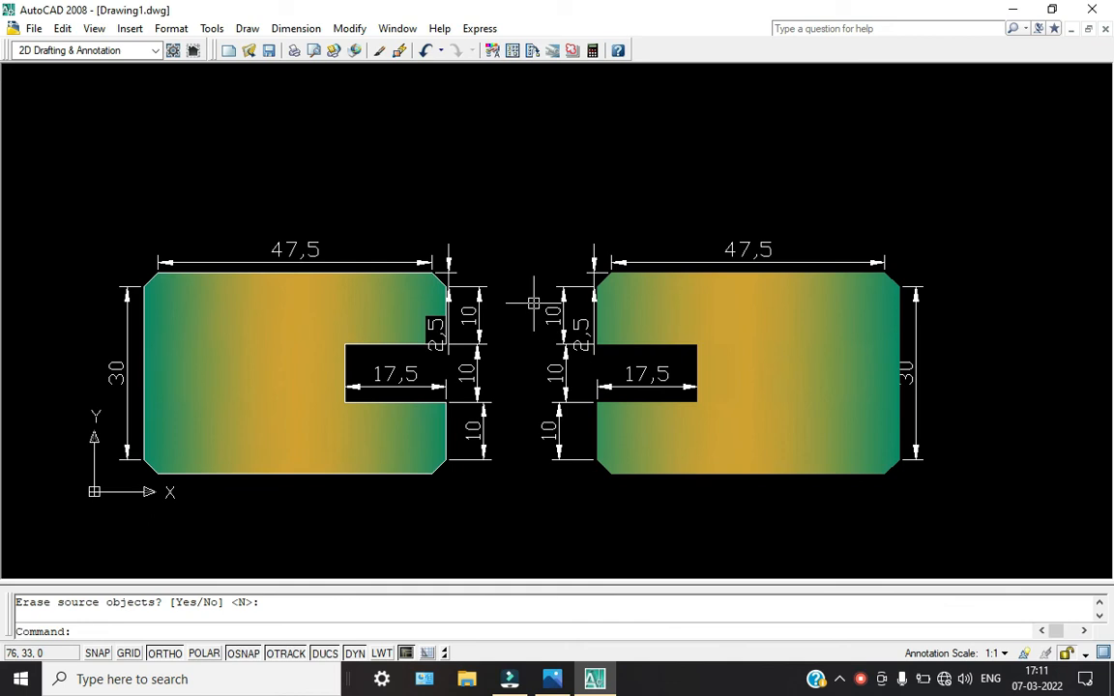
{"action": "key", "text": "Return"}
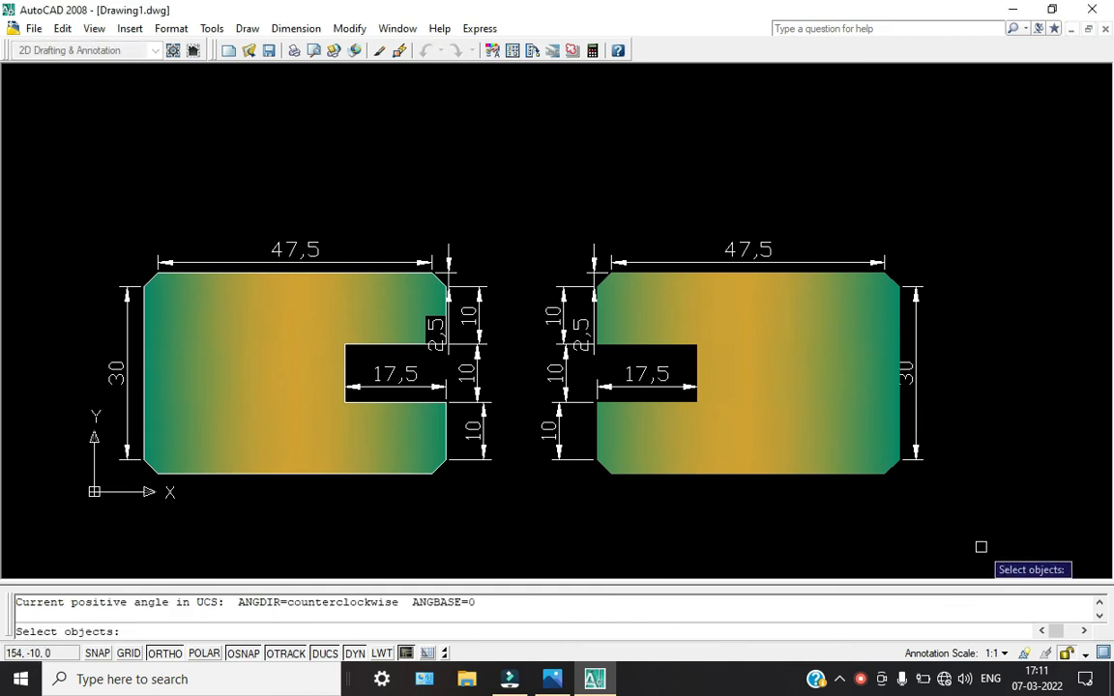
{"action": "left_click", "coordinate": [972, 494]}
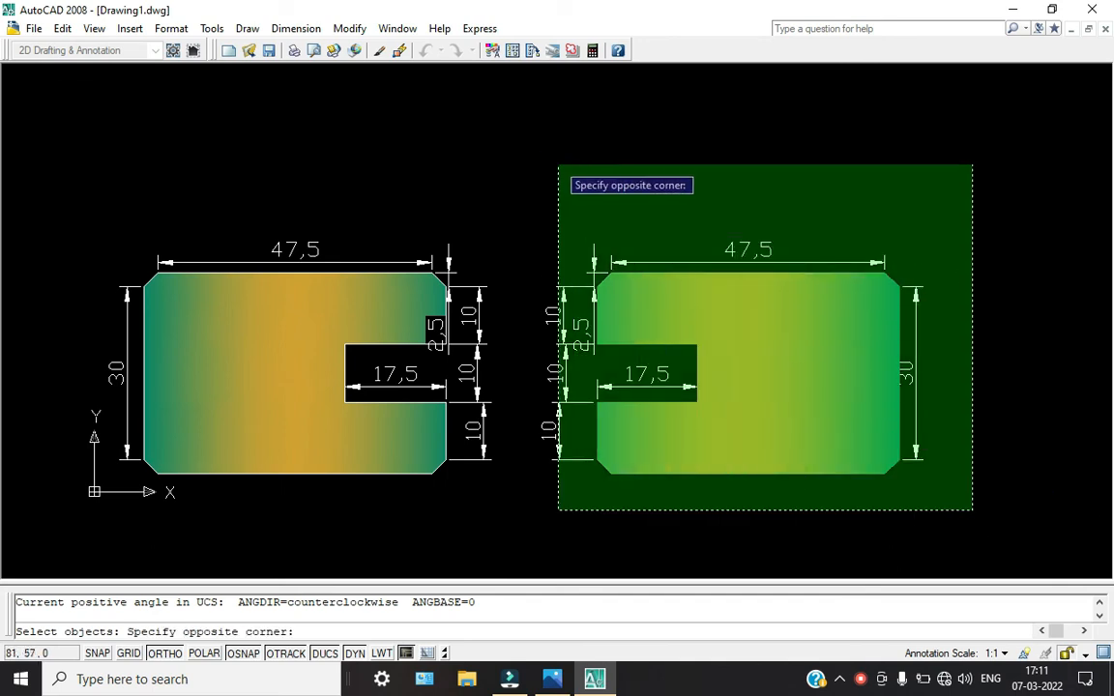
{"action": "left_click", "coordinate": [556, 160]}
{"action": "key", "text": "Return"}
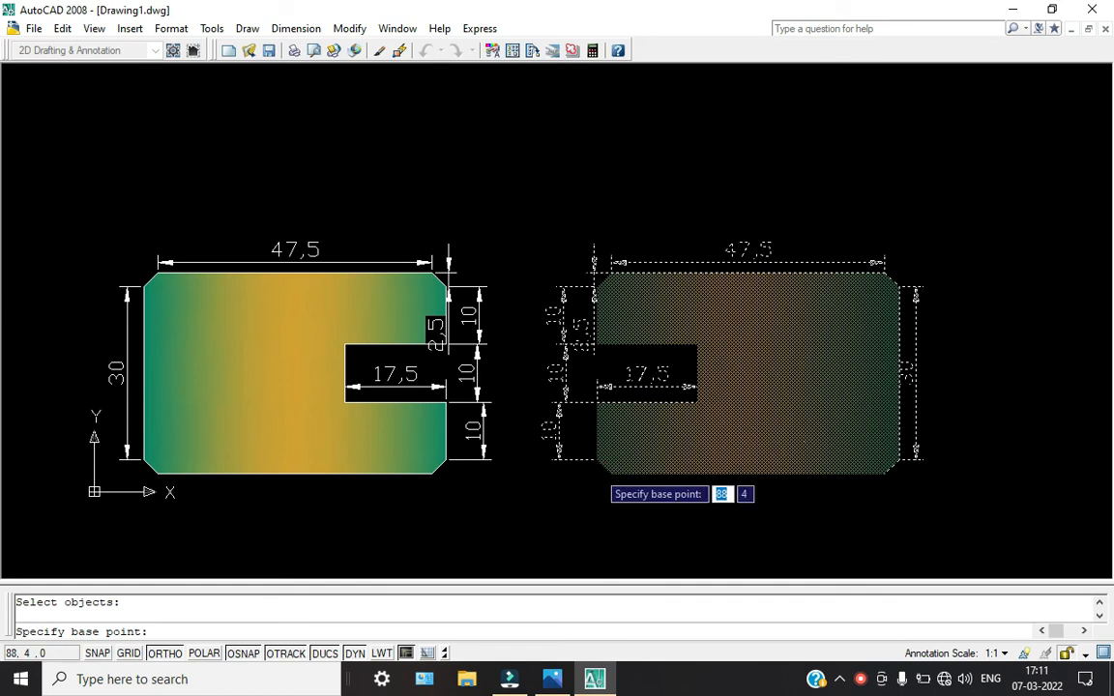
{"action": "scroll", "coordinate": [601, 466], "scroll_direction": "up", "scroll_amount": 3}
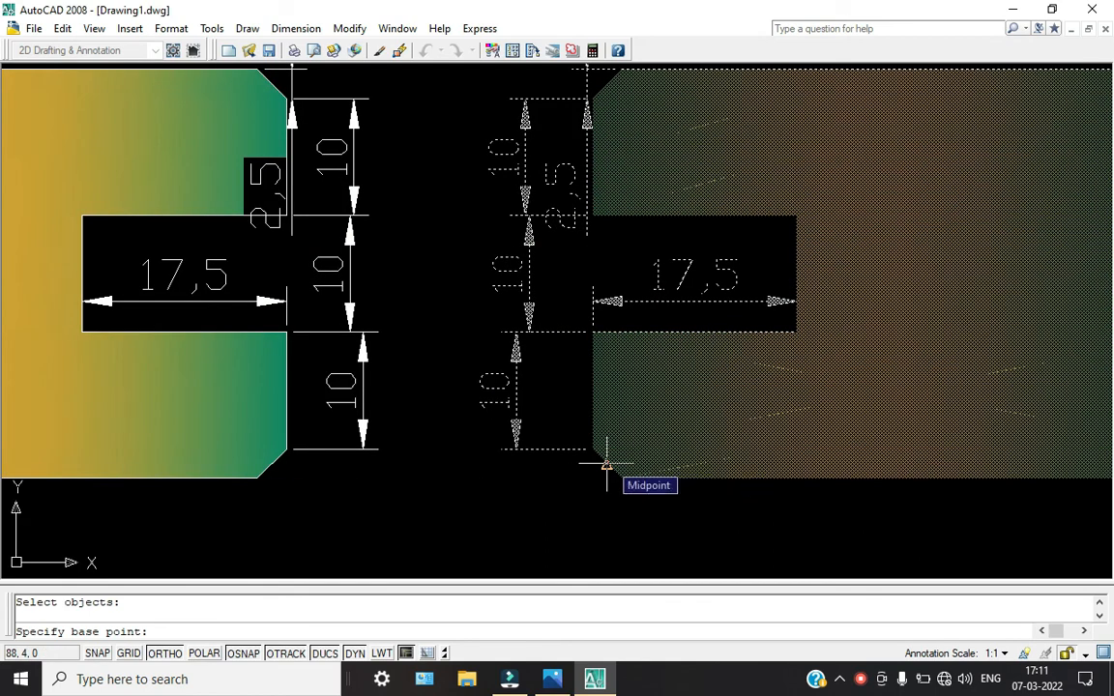
{"action": "key", "text": "F4"}
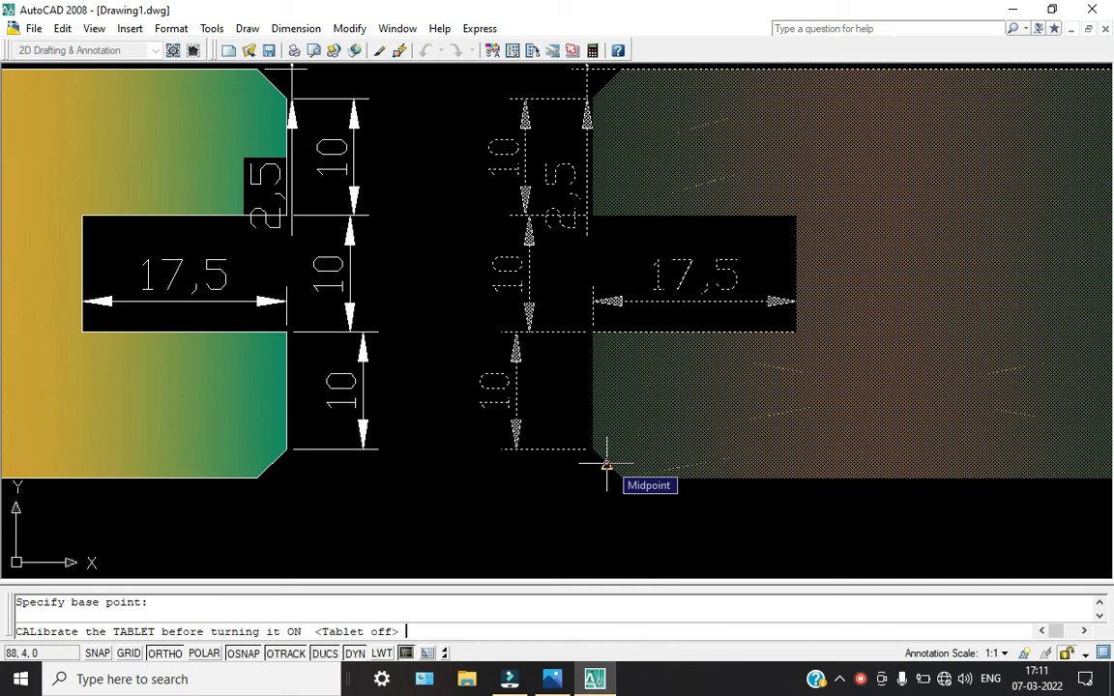
{"action": "key", "text": "F8"}
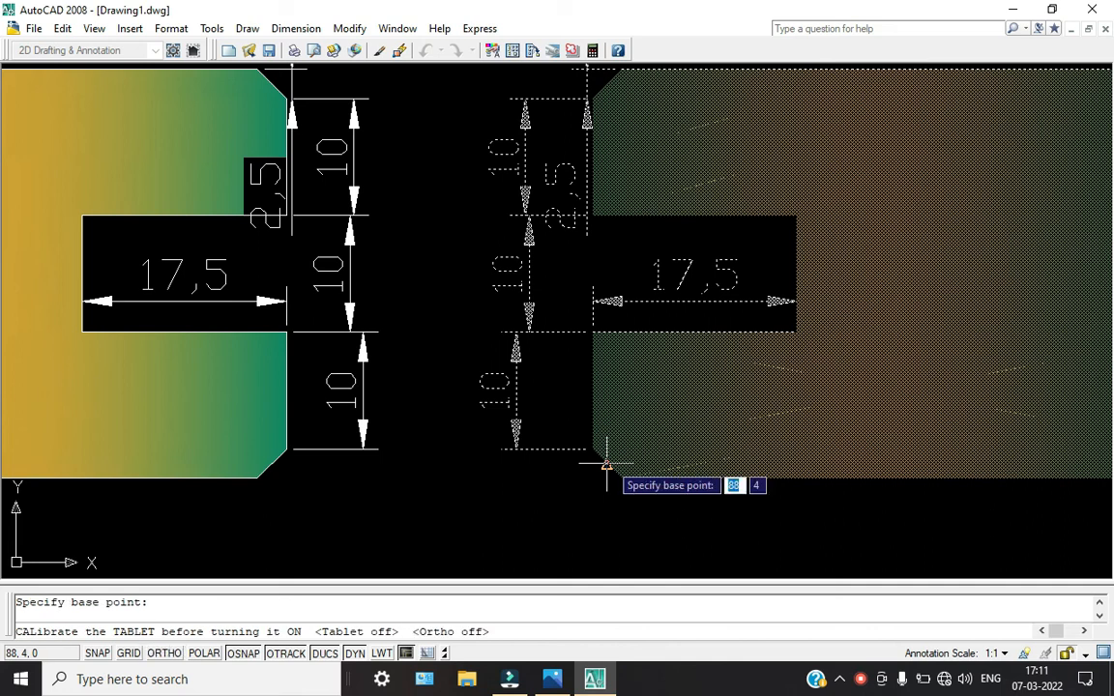
{"action": "key", "text": "F8"}
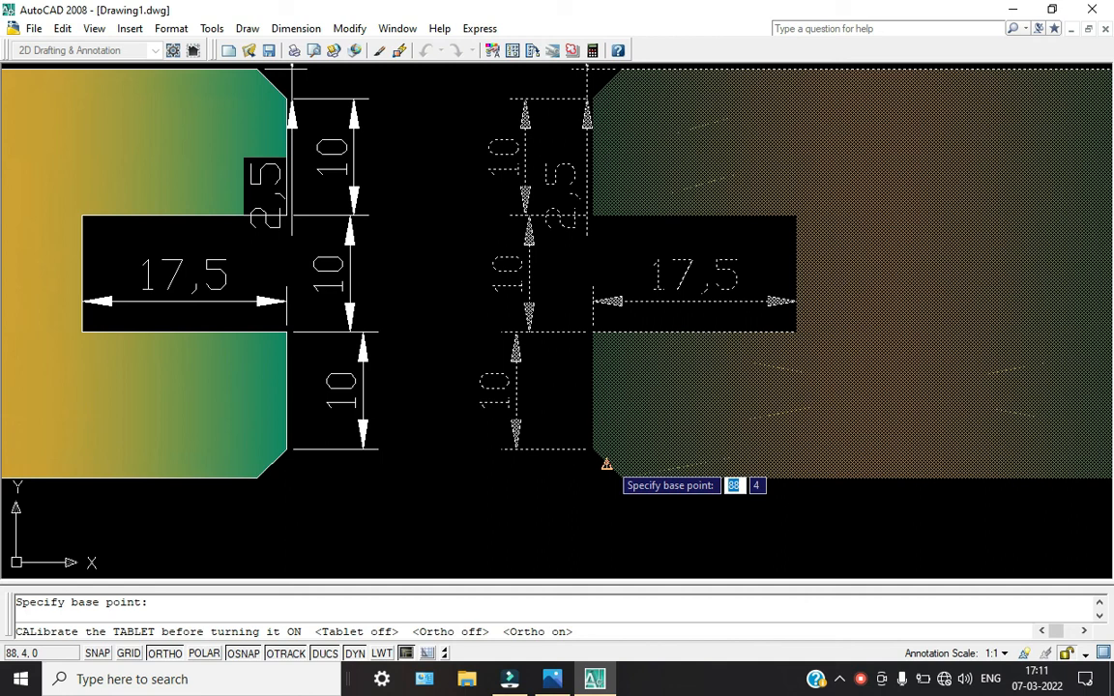
{"action": "key", "text": "F8"}
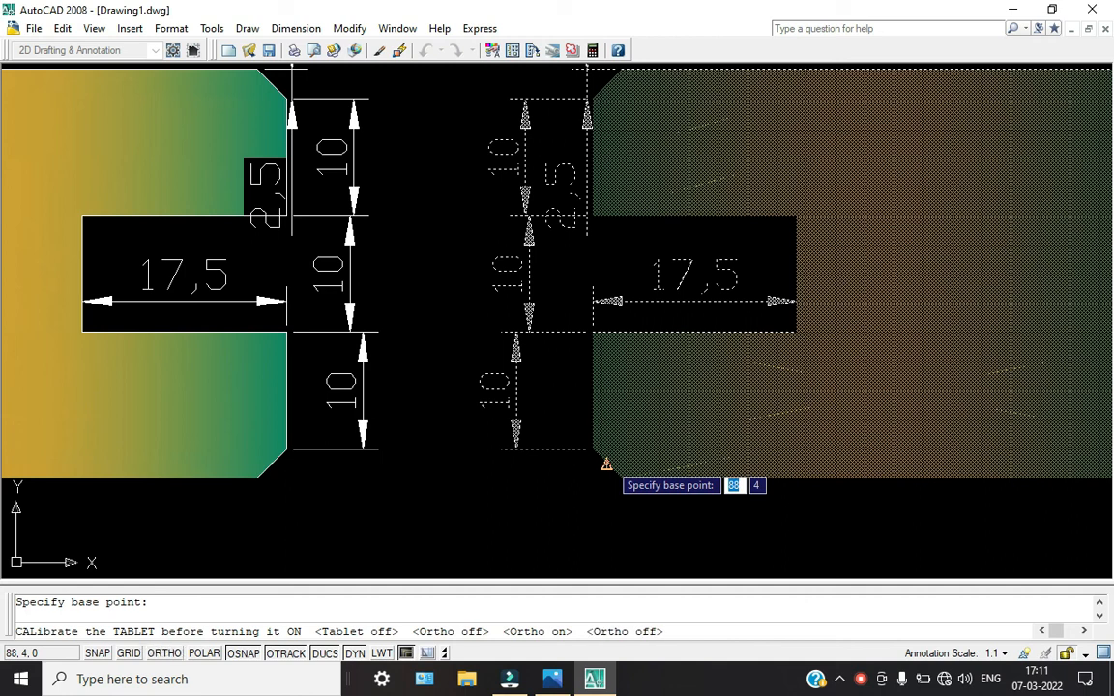
{"action": "left_click", "coordinate": [607, 464]}
{"action": "scroll", "coordinate": [606, 464], "scroll_direction": "down", "scroll_amount": 4}
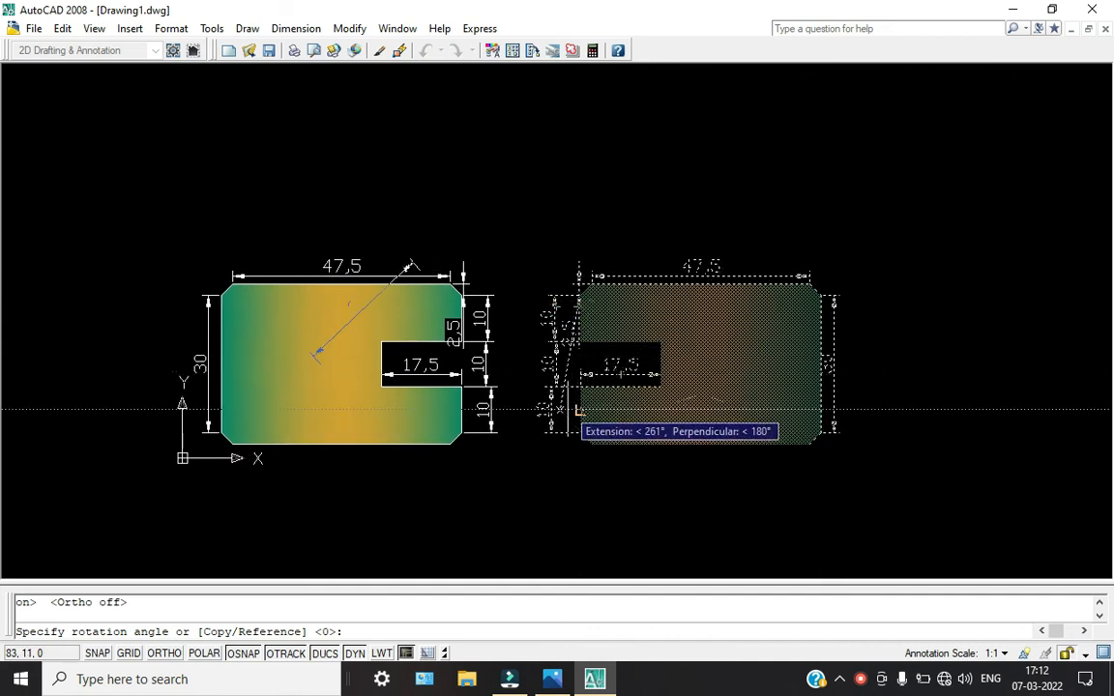
{"action": "left_click", "coordinate": [569, 408]}
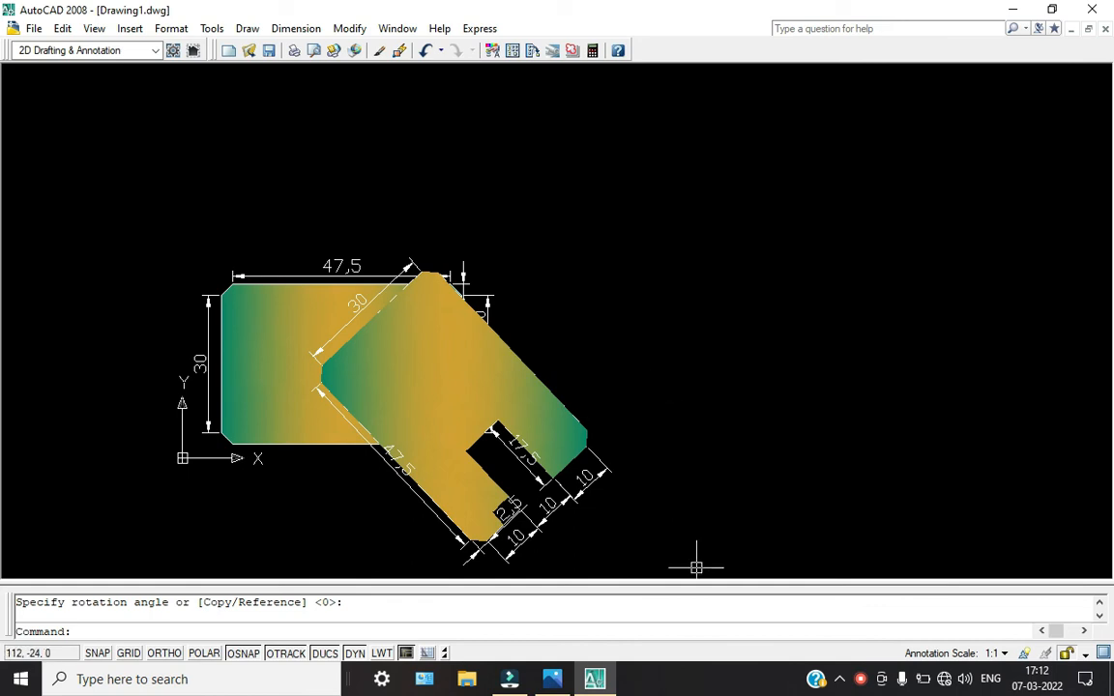
Step: Undo the rotation and the mirroring so only the original bracket is left
{"action": "left_click", "coordinate": [860, 680]}
{"action": "left_click", "coordinate": [880, 633]}
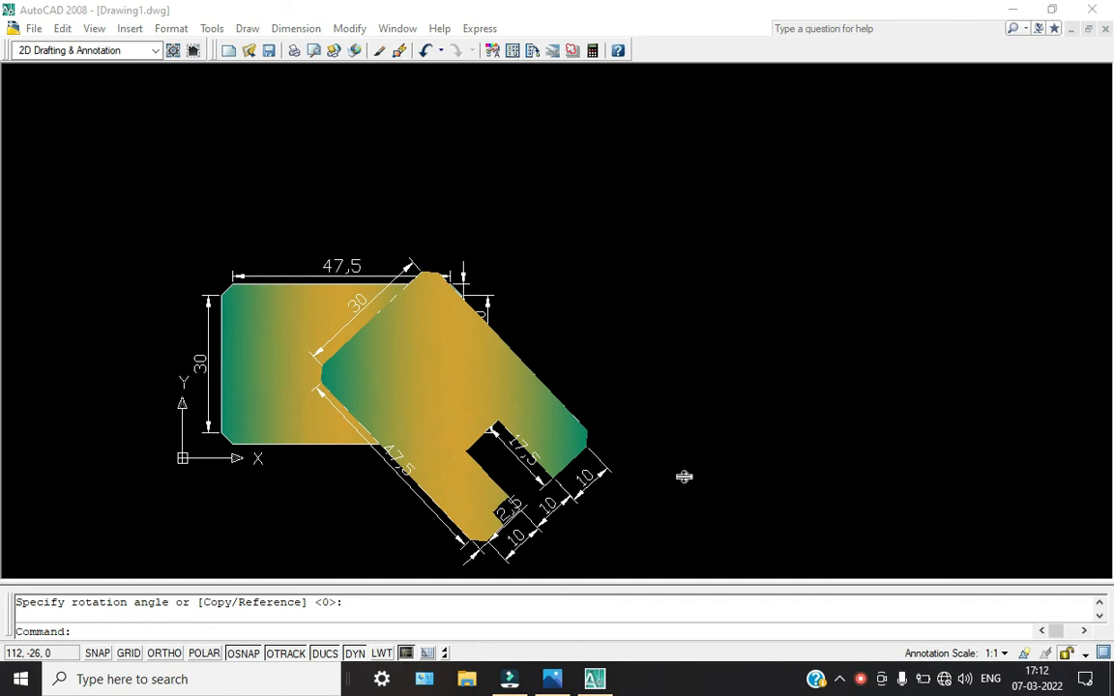
{"action": "key", "text": "ctrl+z"}
{"action": "key", "text": "ctrl+z"}
{"action": "key", "text": "ctrl+z"}
{"action": "key", "text": "ctrl+z"}
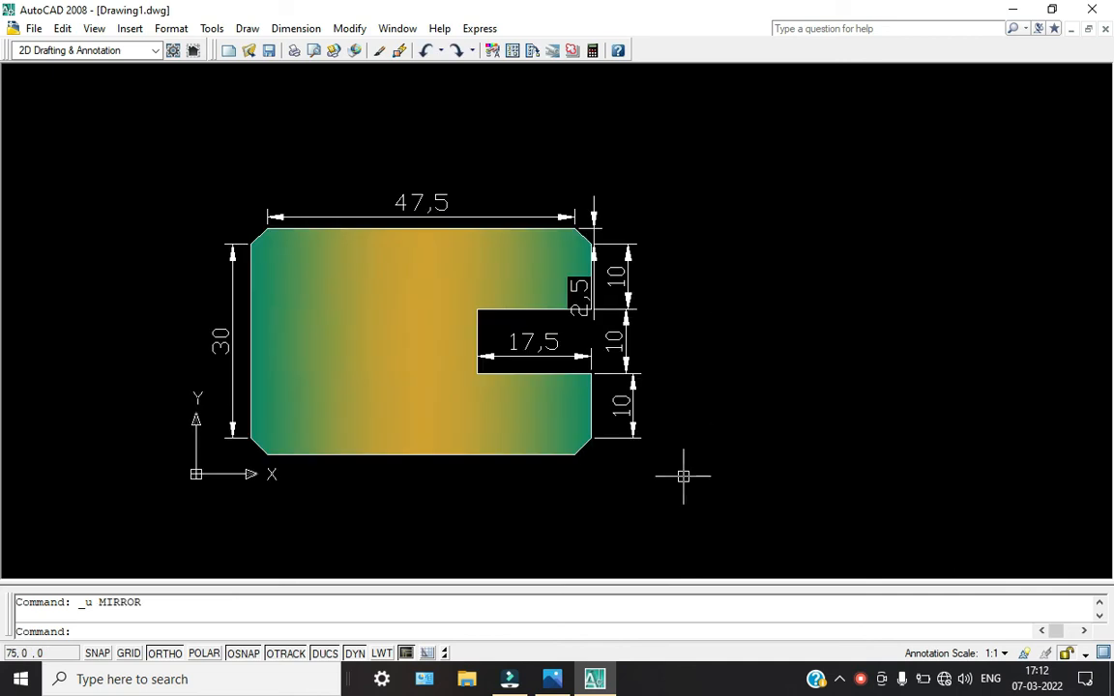
Step: Try a rectangular array of the whole dimensioned bracket with 3 rows, 4 columns and offsets of 1, and undo it
{"action": "left_click", "coordinate": [727, 533]}
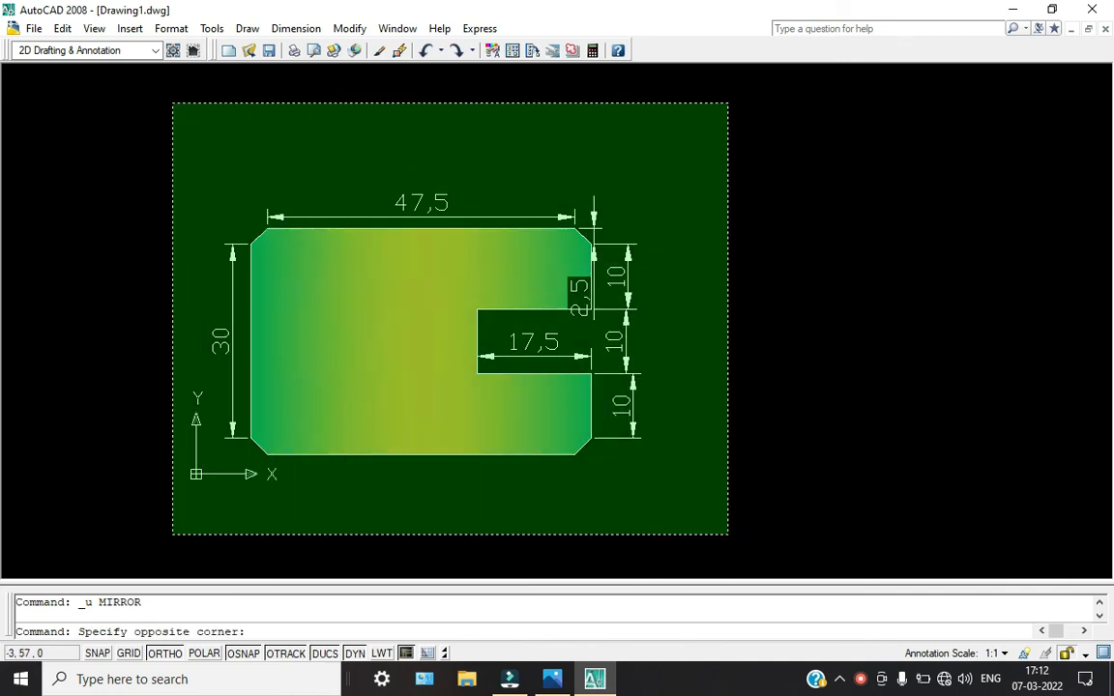
{"action": "left_click", "coordinate": [173, 102]}
{"action": "type", "text": "ar"}
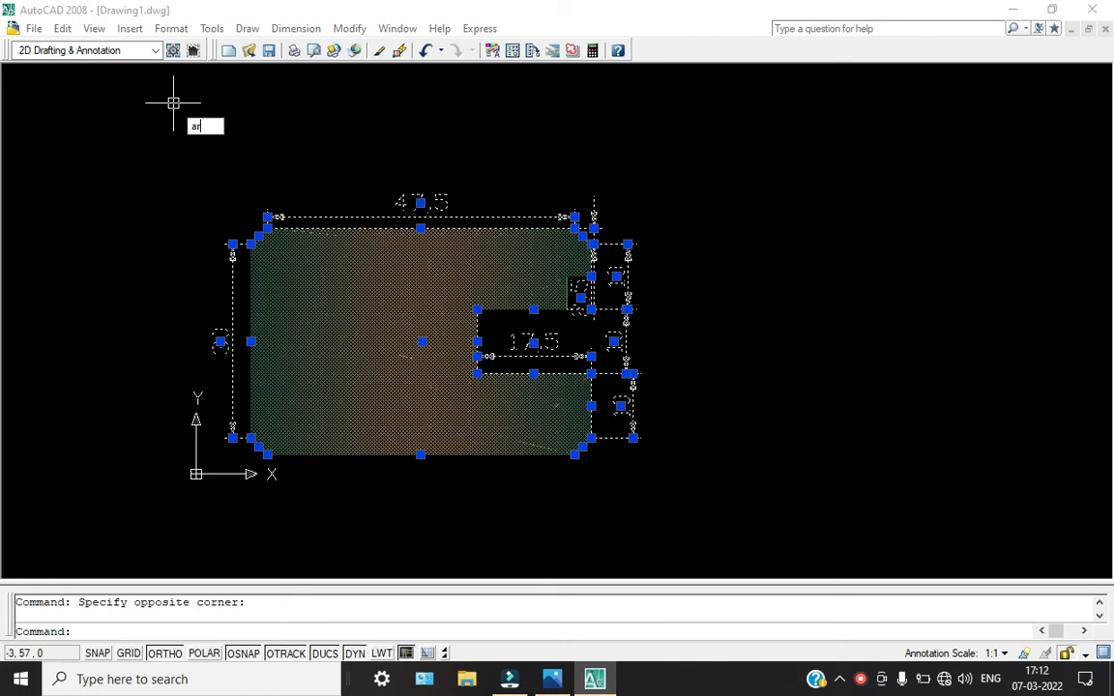
{"action": "key", "text": "Return"}
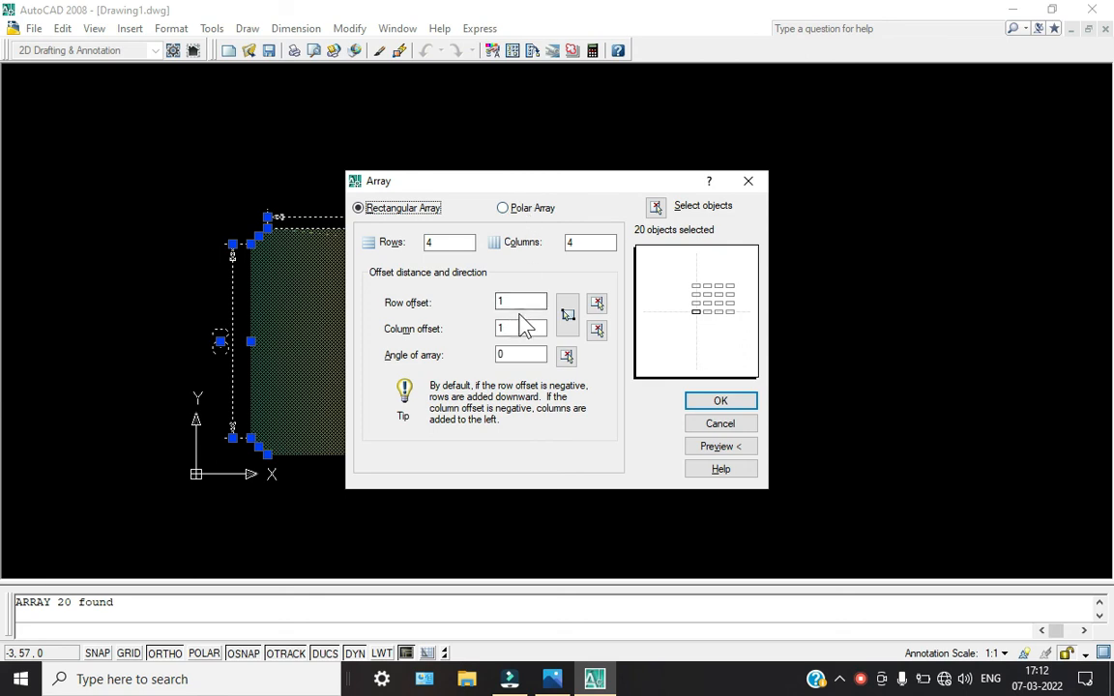
{"action": "double_click", "coordinate": [463, 242]}
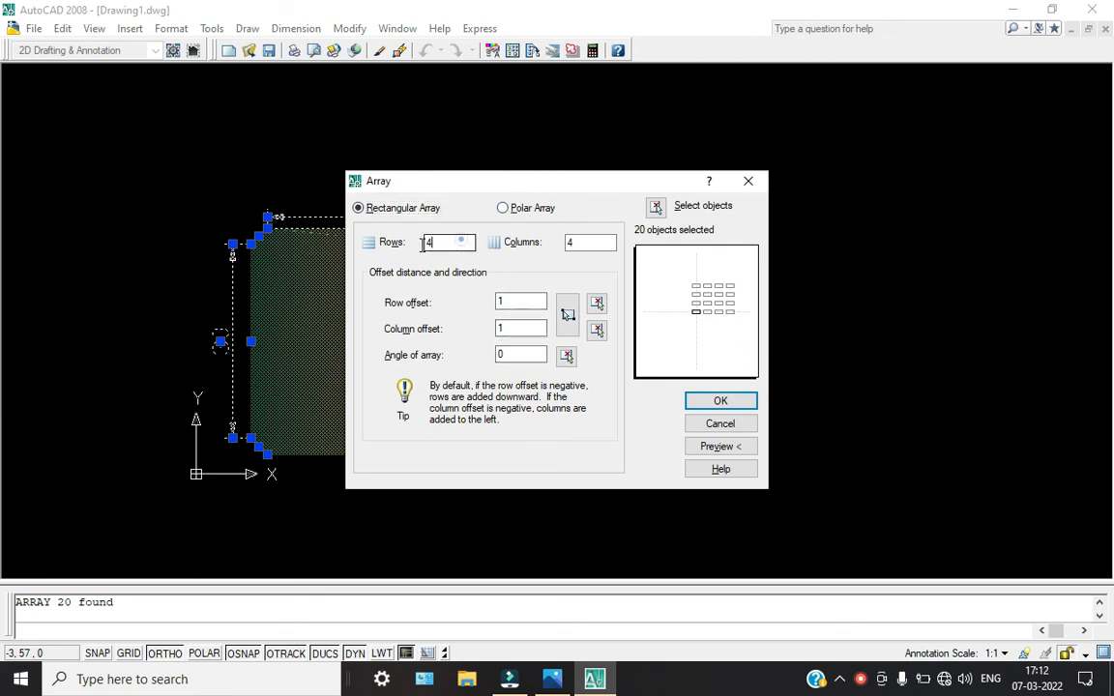
{"action": "type", "text": "3"}
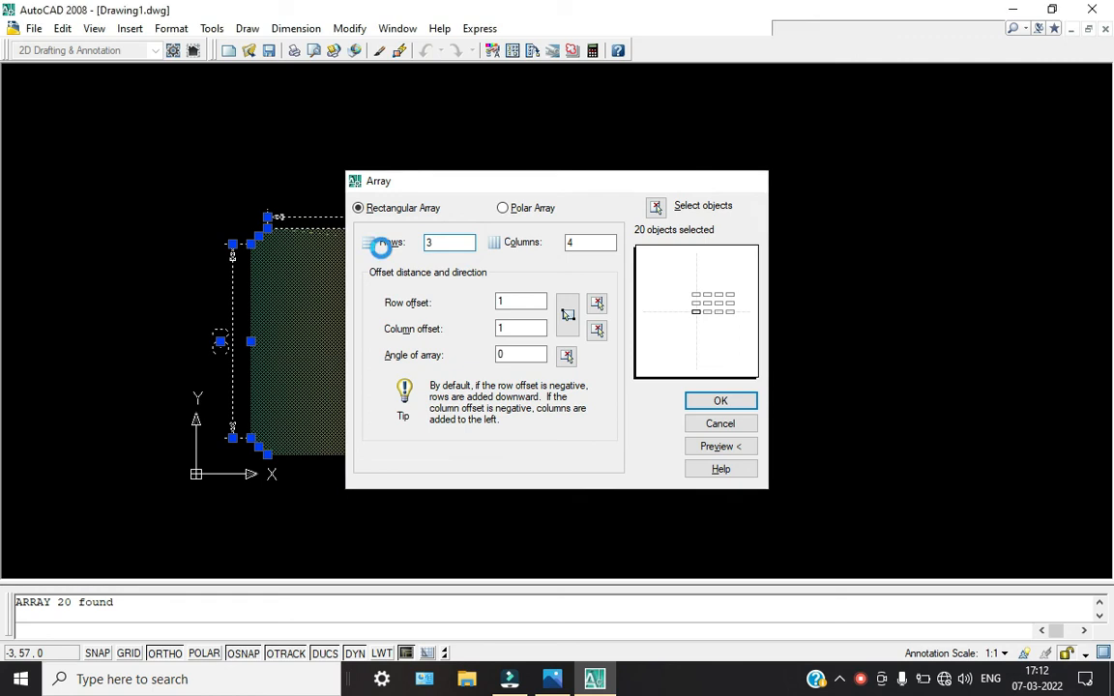
{"action": "key", "text": "Return"}
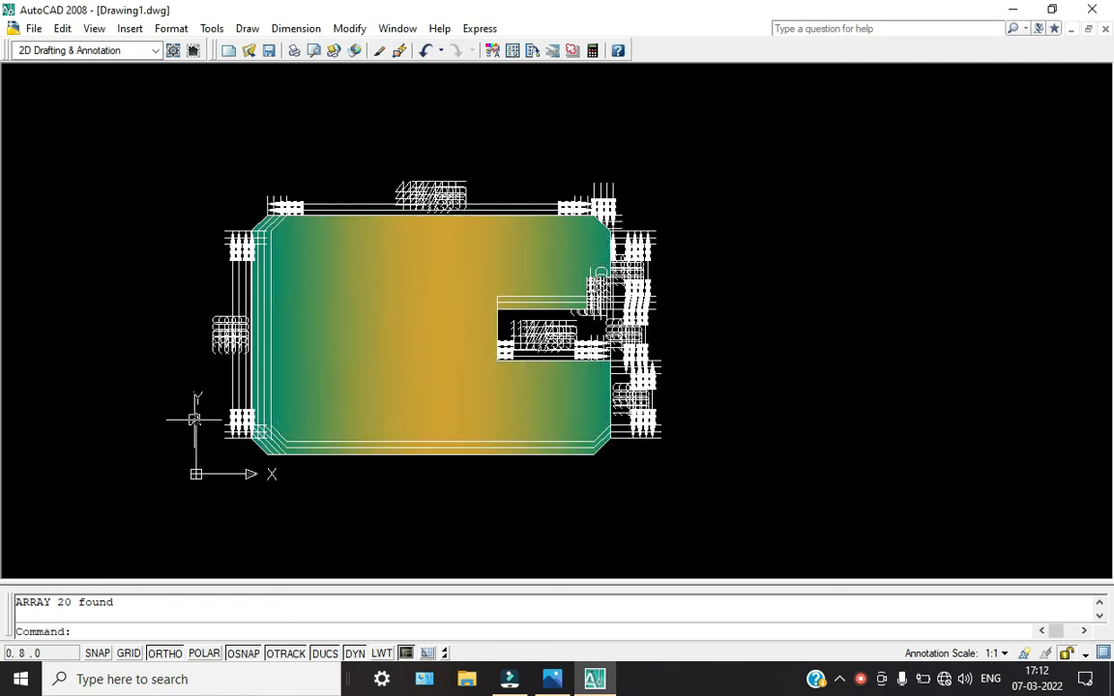
{"action": "scroll", "coordinate": [256, 426], "scroll_direction": "up", "scroll_amount": 4}
{"action": "scroll", "coordinate": [372, 455], "scroll_direction": "down", "scroll_amount": 5}
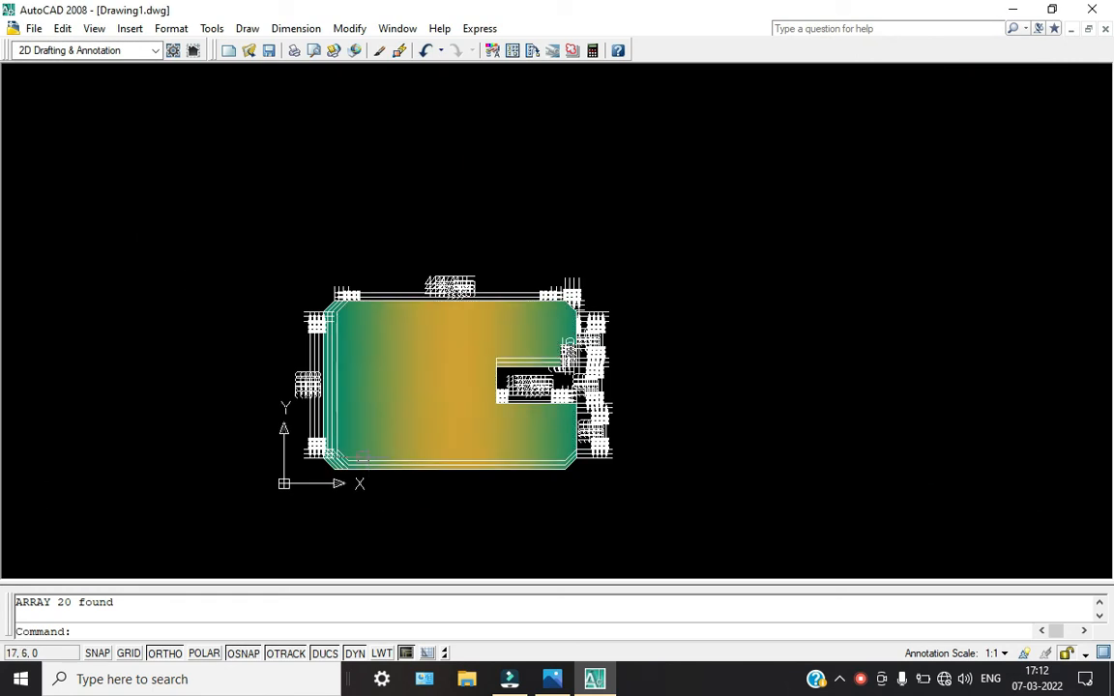
{"action": "key", "text": "ctrl+z"}
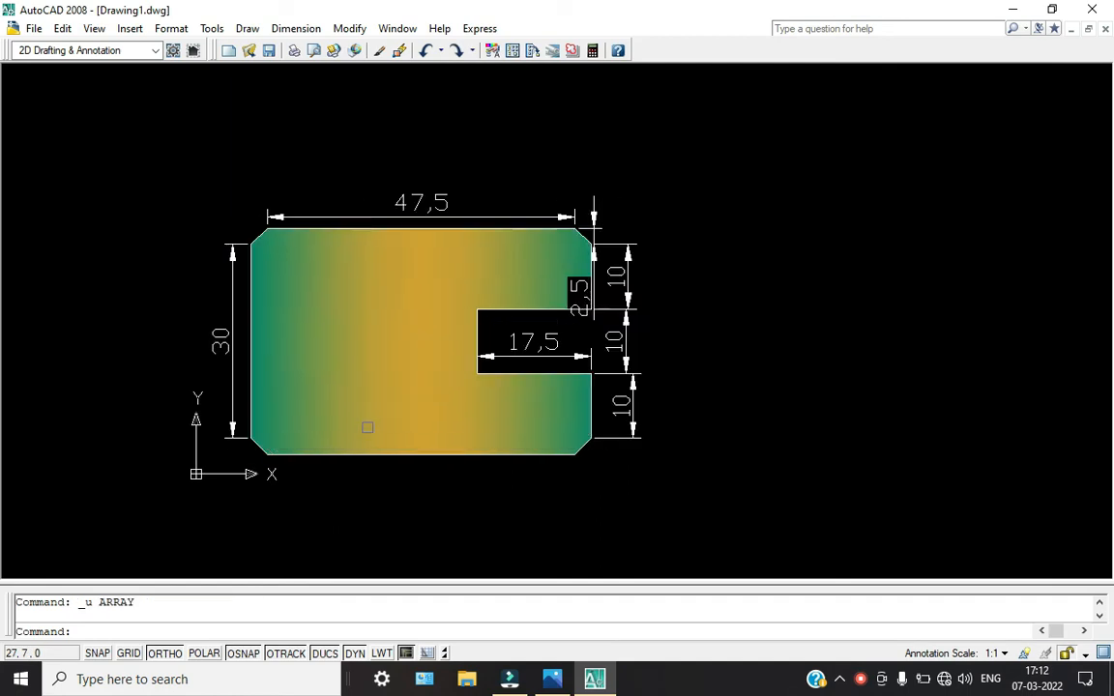
Step: Erase all of the bracket's dimensions: the three 10s, the 2,5, the 17,5 slot depth, the 47,5 width and the 30 height
{"action": "left_click", "coordinate": [672, 451]}
{"action": "left_click", "coordinate": [640, 232]}
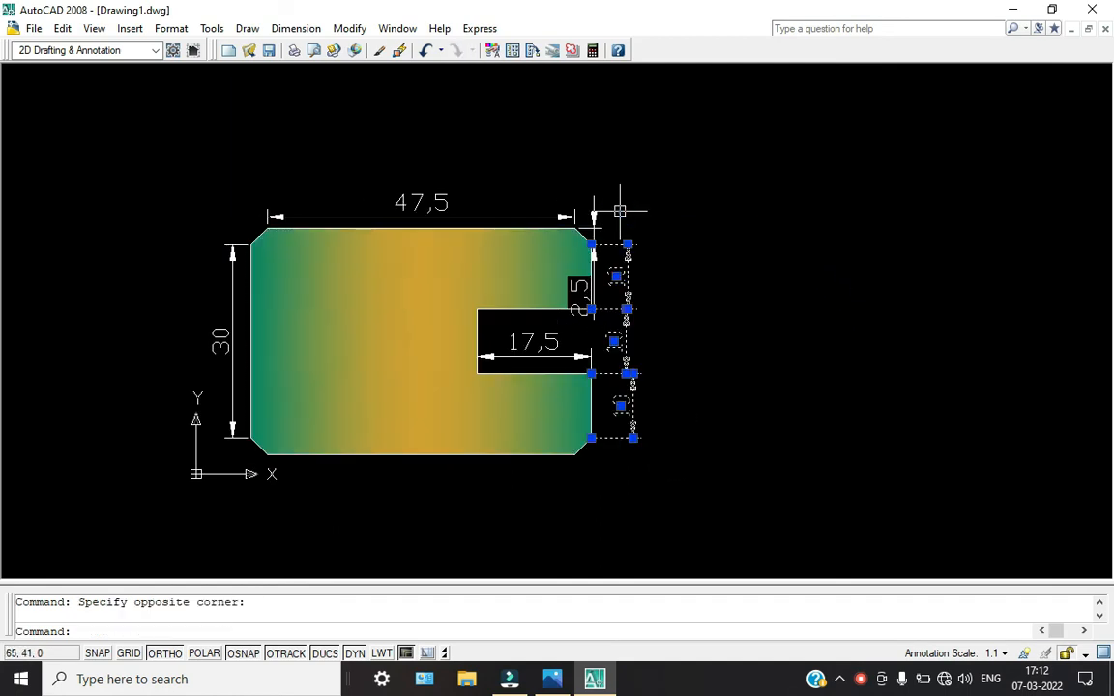
{"action": "key", "text": "Delete"}
{"action": "left_click", "coordinate": [575, 313]}
{"action": "key", "text": "Delete"}
{"action": "left_click", "coordinate": [554, 354]}
{"action": "key", "text": "Delete"}
{"action": "left_click", "coordinate": [527, 208]}
{"action": "left_click", "coordinate": [527, 214]}
{"action": "key", "text": "Delete"}
{"action": "left_click", "coordinate": [211, 306]}
{"action": "left_click", "coordinate": [231, 318]}
{"action": "key", "text": "Delete"}
Step: Set up a rectangular array with 3 rows, 3 columns, row and column offsets of 1 and an array angle of 45
{"action": "left_click", "coordinate": [287, 307]}
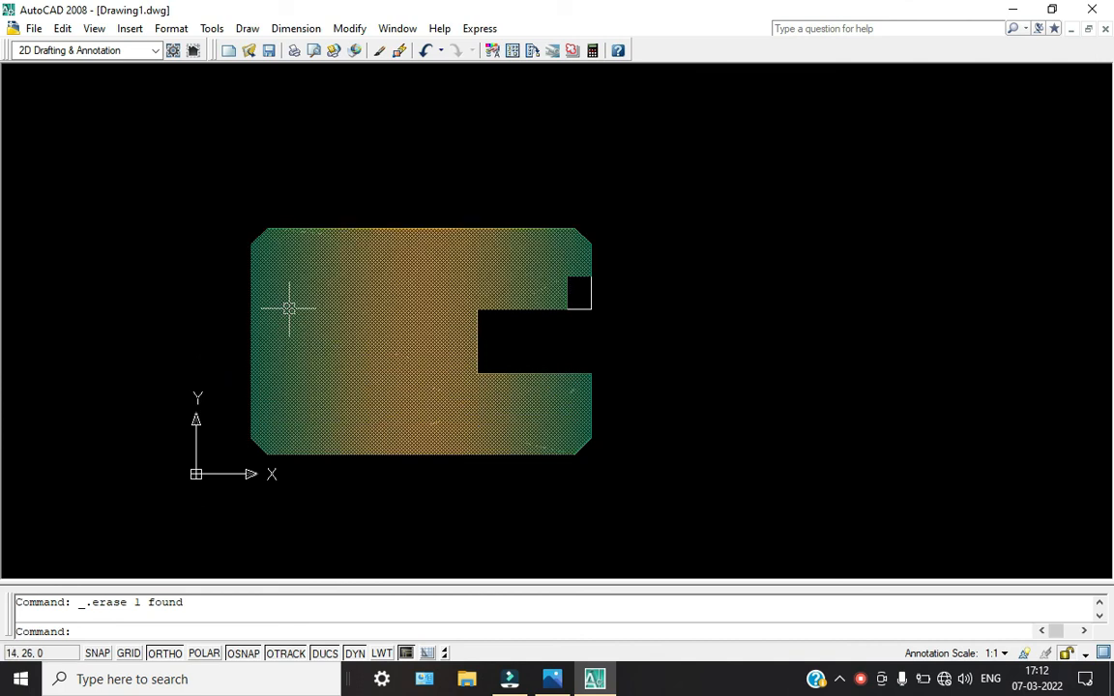
{"action": "type", "text": "ar"}
{"action": "key", "text": "Return"}
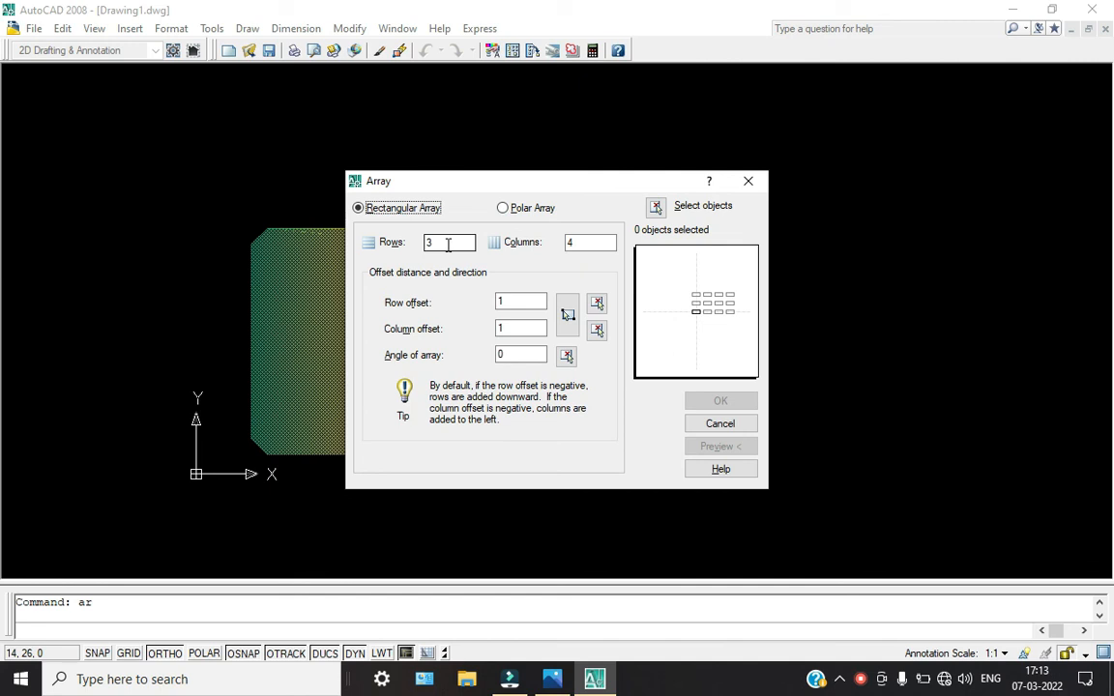
{"action": "type", "text": "3"}
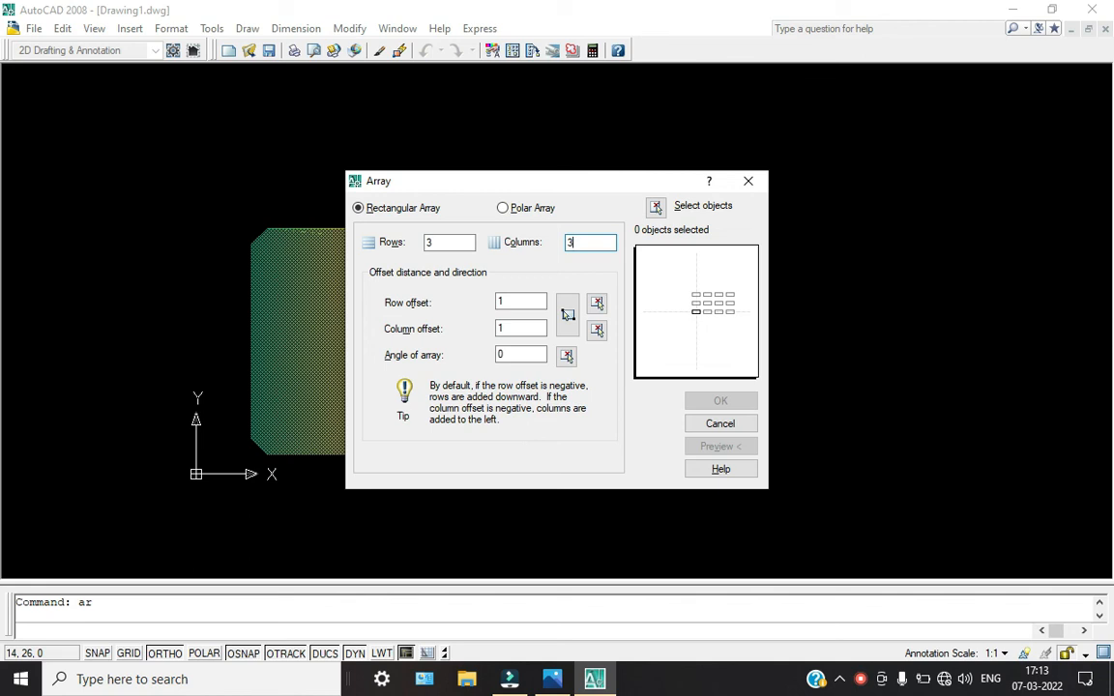
{"action": "left_click", "coordinate": [861, 679]}
{"action": "left_click", "coordinate": [888, 629]}
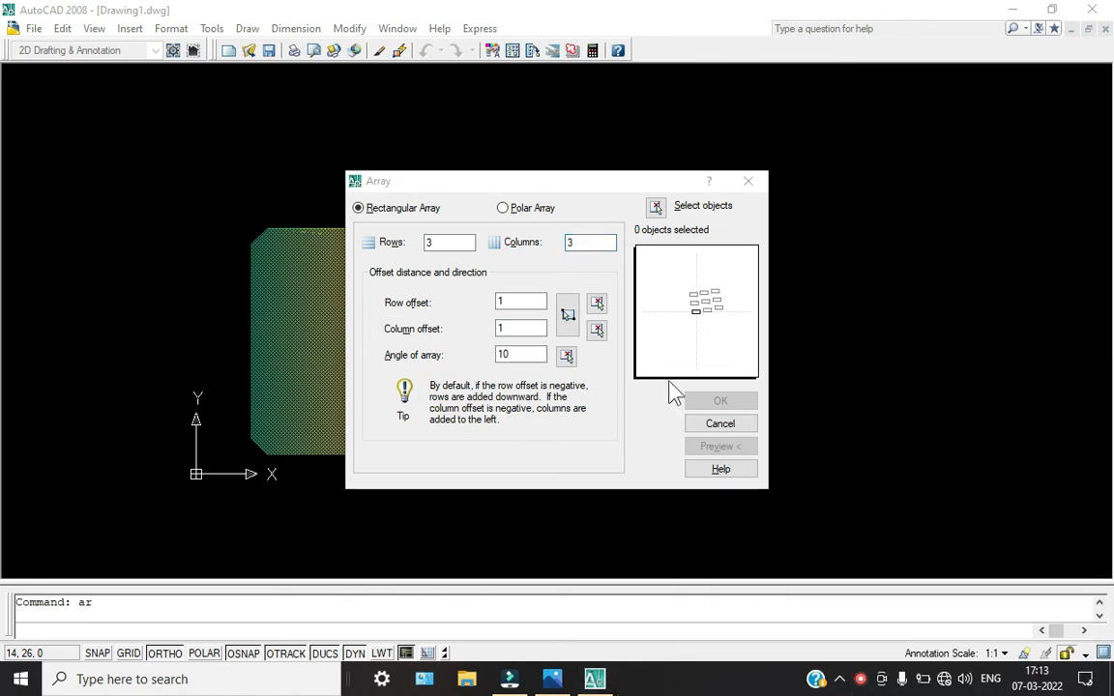
{"action": "double_click", "coordinate": [530, 353]}
{"action": "type", "text": "45"}
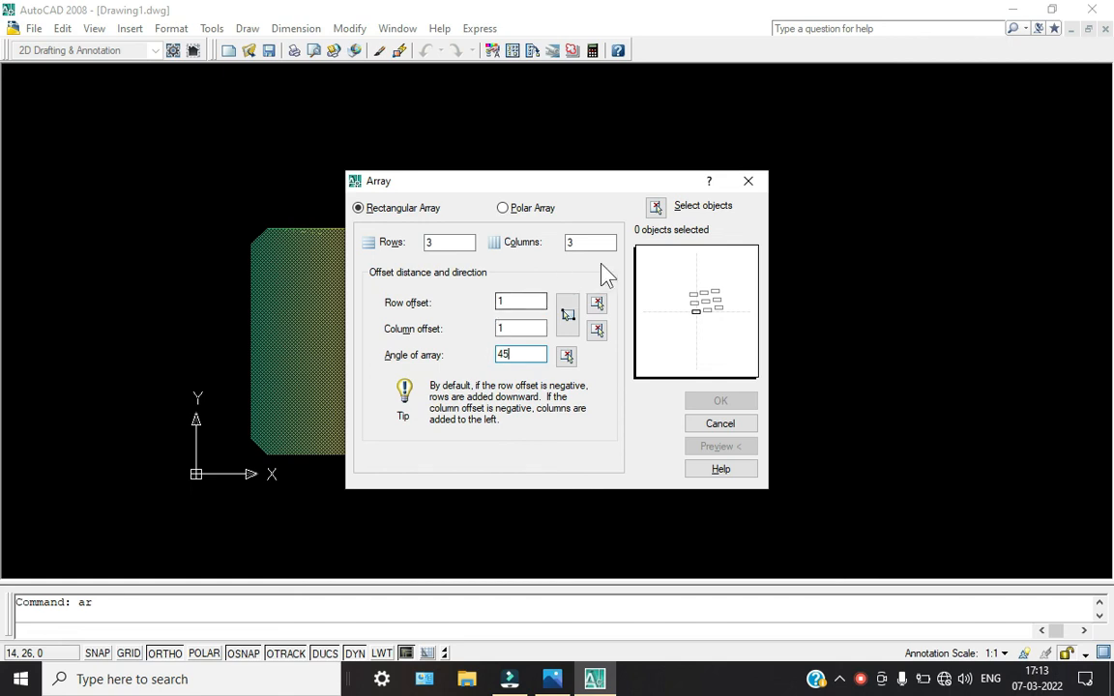
{"action": "left_click", "coordinate": [599, 242]}
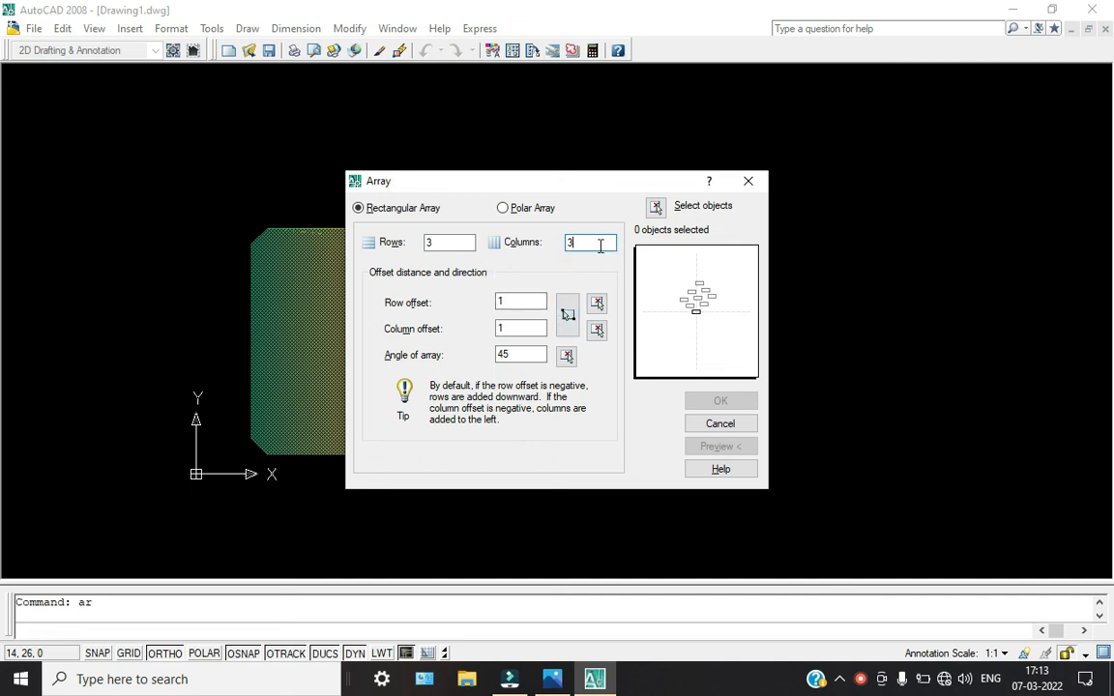
Step: Select the entire bracket outline with its gradient as the objects to array, and create the array
{"action": "left_click", "coordinate": [656, 209]}
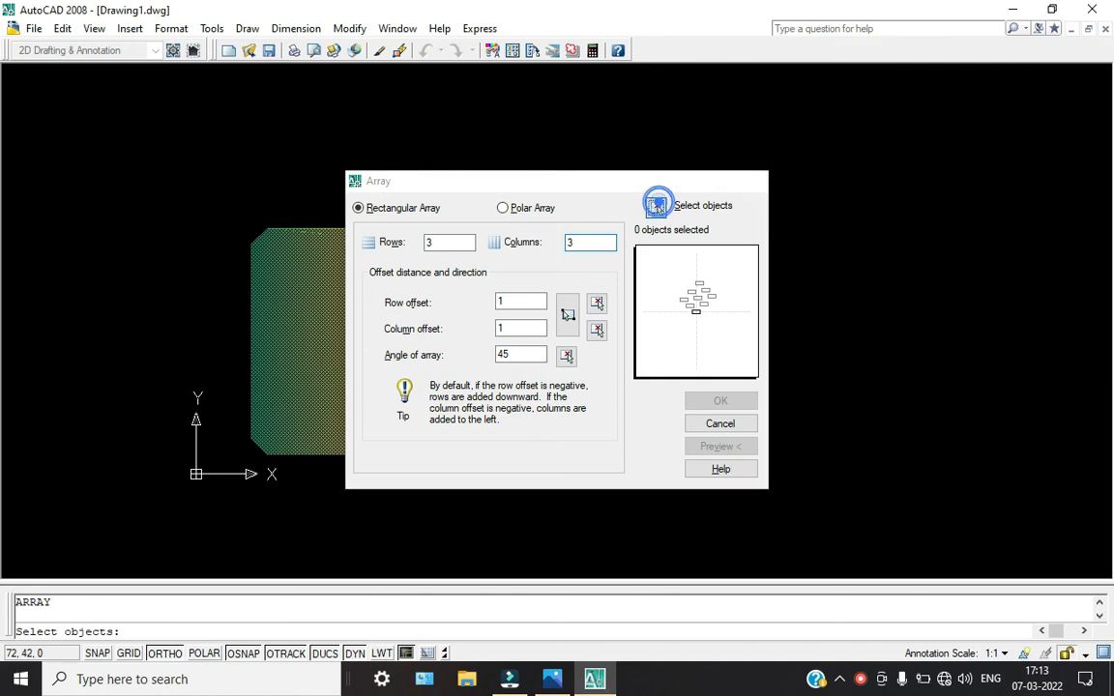
{"action": "left_click", "coordinate": [674, 519]}
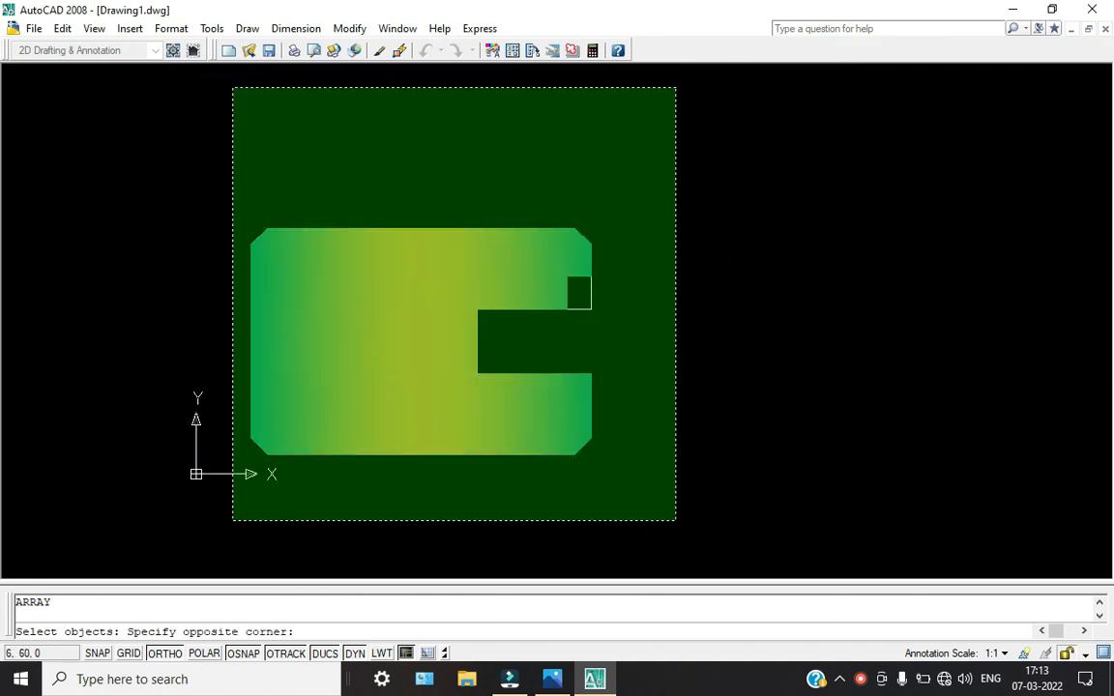
{"action": "left_click", "coordinate": [232, 89]}
{"action": "key", "text": "Return"}
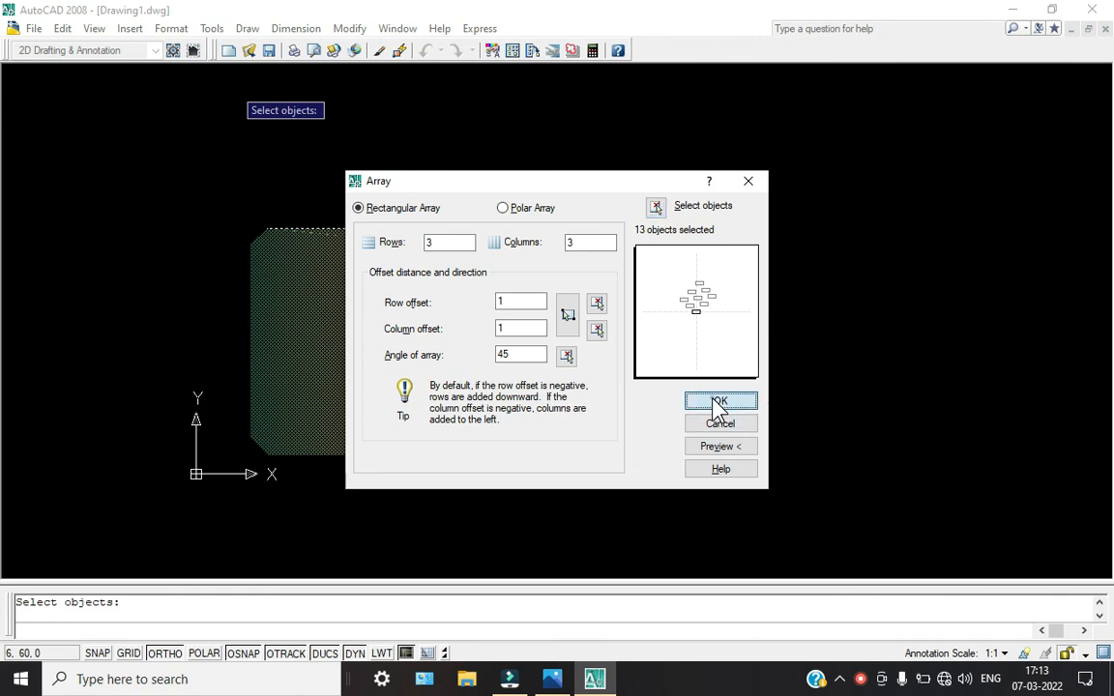
{"action": "left_click", "coordinate": [721, 400]}
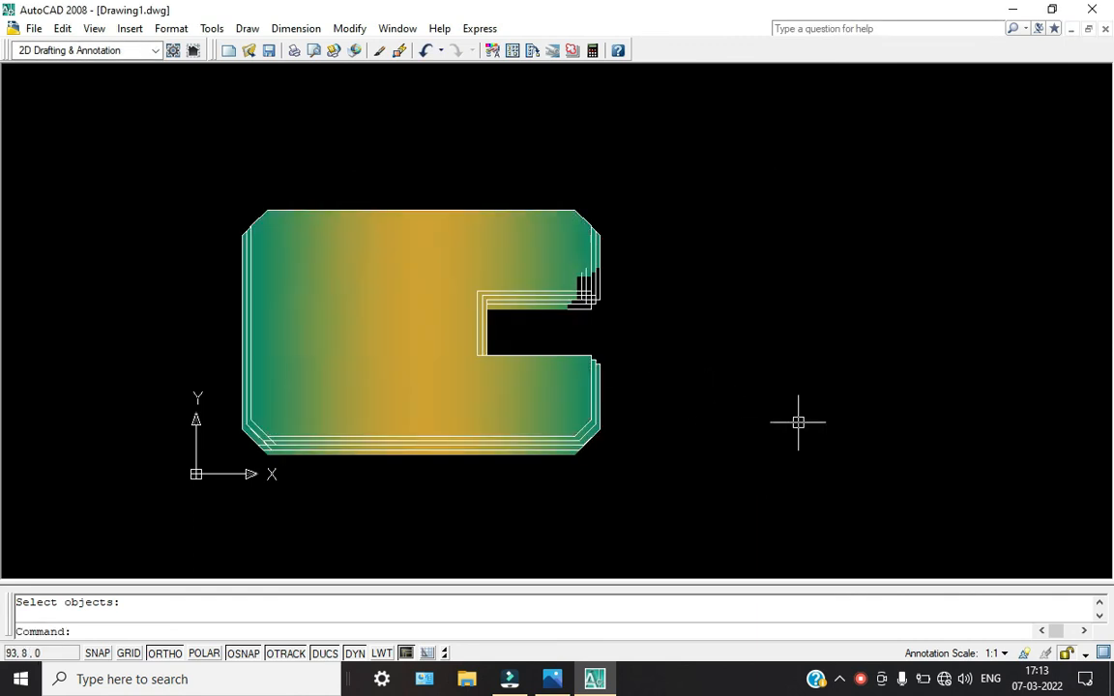
Step: Erase the nine overlapping gradient fills from the arrayed bracket copies one after another
{"action": "scroll", "coordinate": [475, 322], "scroll_direction": "down", "scroll_amount": 5}
{"action": "scroll", "coordinate": [474, 320], "scroll_direction": "up", "scroll_amount": 9}
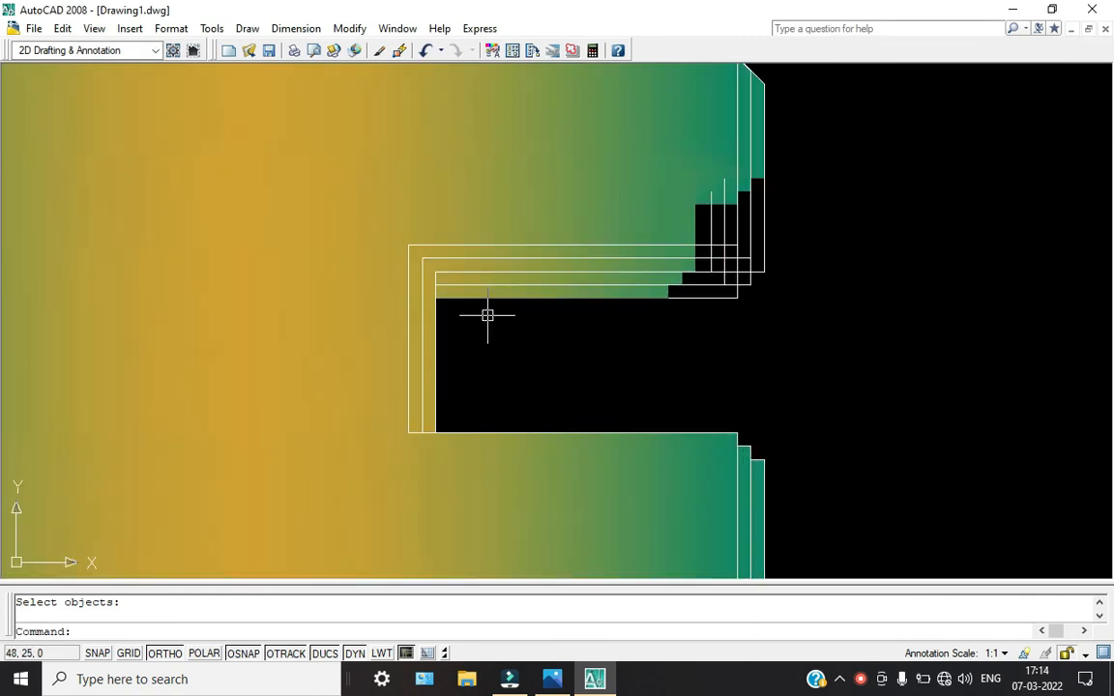
{"action": "scroll", "coordinate": [755, 287], "scroll_direction": "down", "scroll_amount": 4}
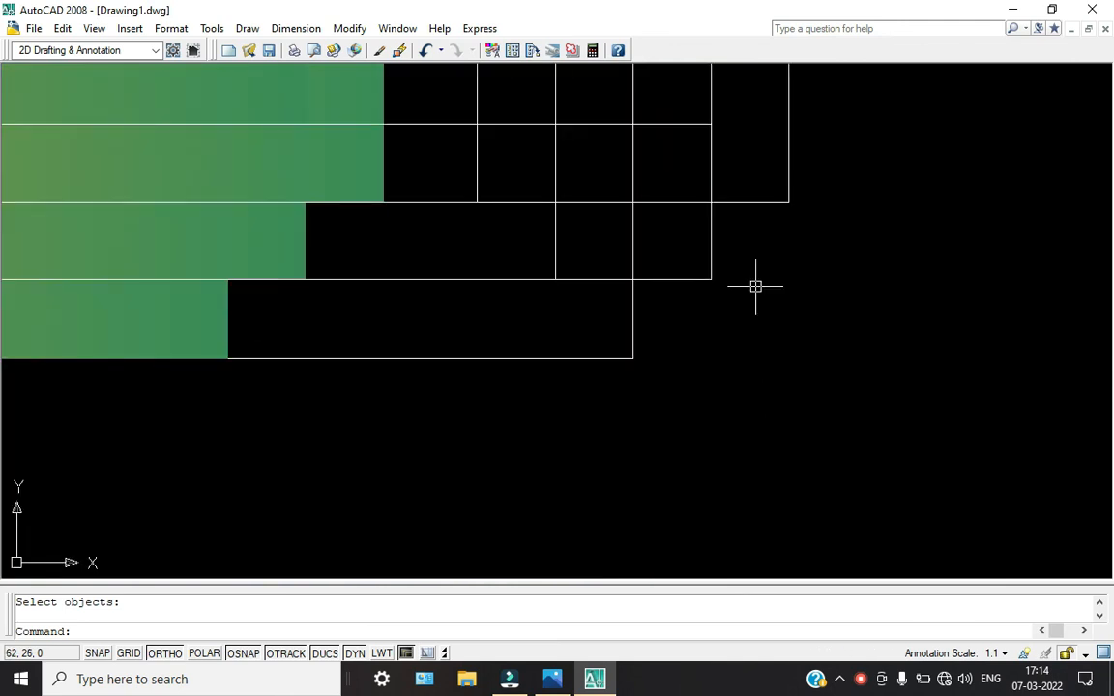
{"action": "scroll", "coordinate": [755, 286], "scroll_direction": "down", "scroll_amount": 5}
{"action": "scroll", "coordinate": [653, 319], "scroll_direction": "up", "scroll_amount": 6}
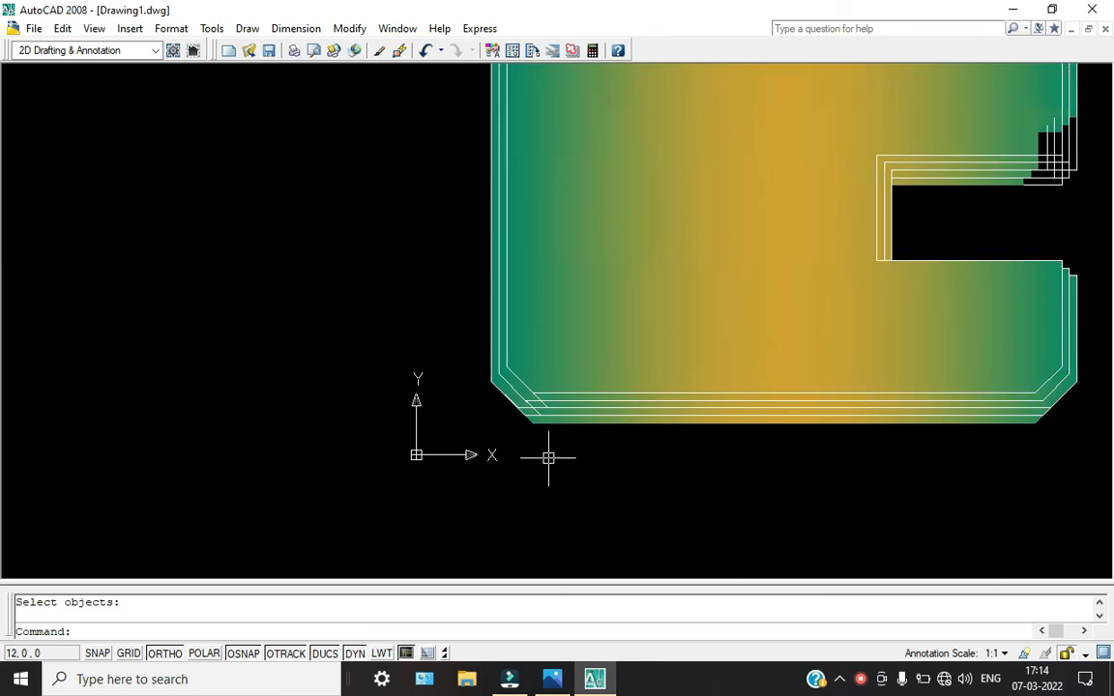
{"action": "left_click", "coordinate": [623, 239]}
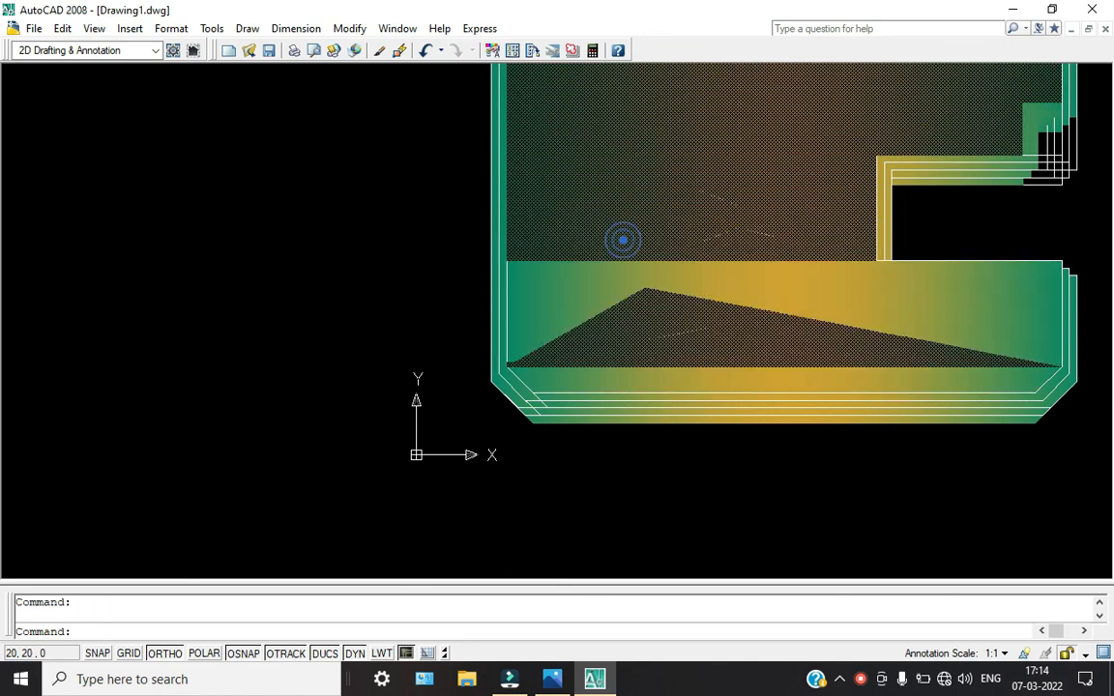
{"action": "key", "text": "Delete"}
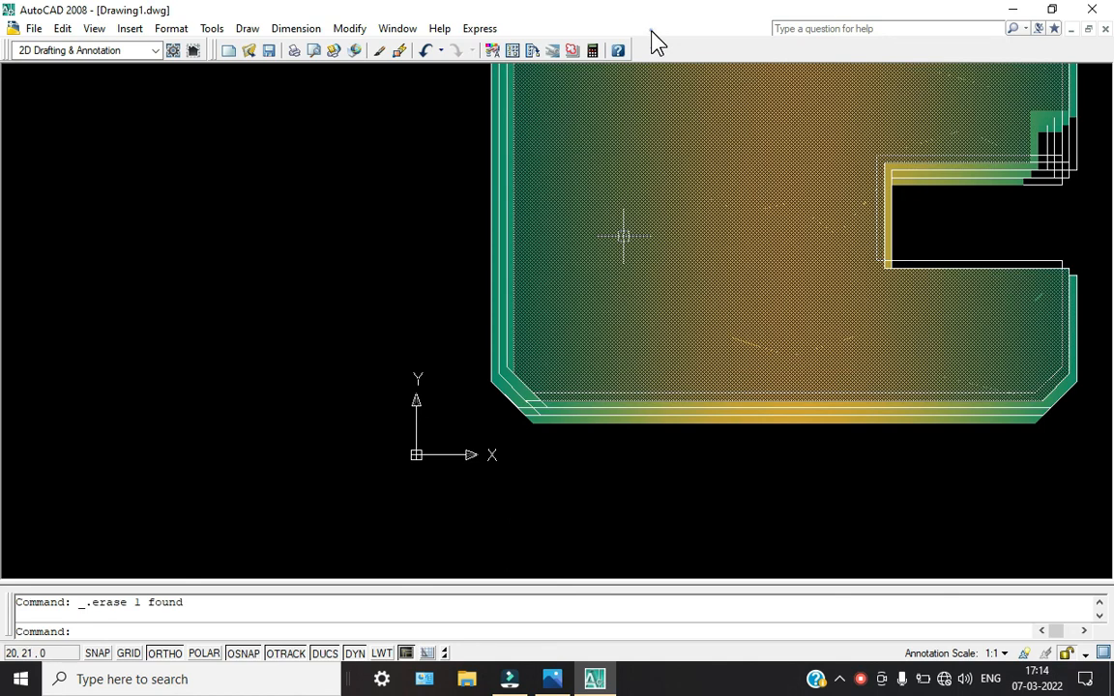
{"action": "left_click", "coordinate": [630, 240]}
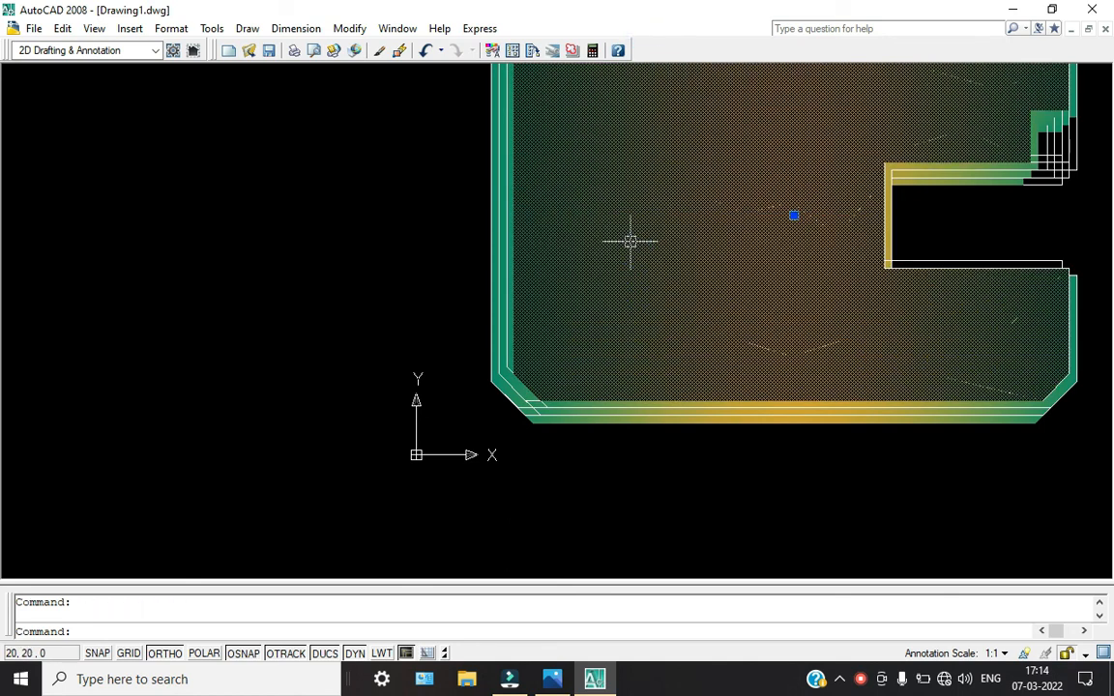
{"action": "key", "text": "Delete"}
{"action": "left_click", "coordinate": [614, 205]}
{"action": "key", "text": "Delete"}
{"action": "left_click", "coordinate": [607, 229]}
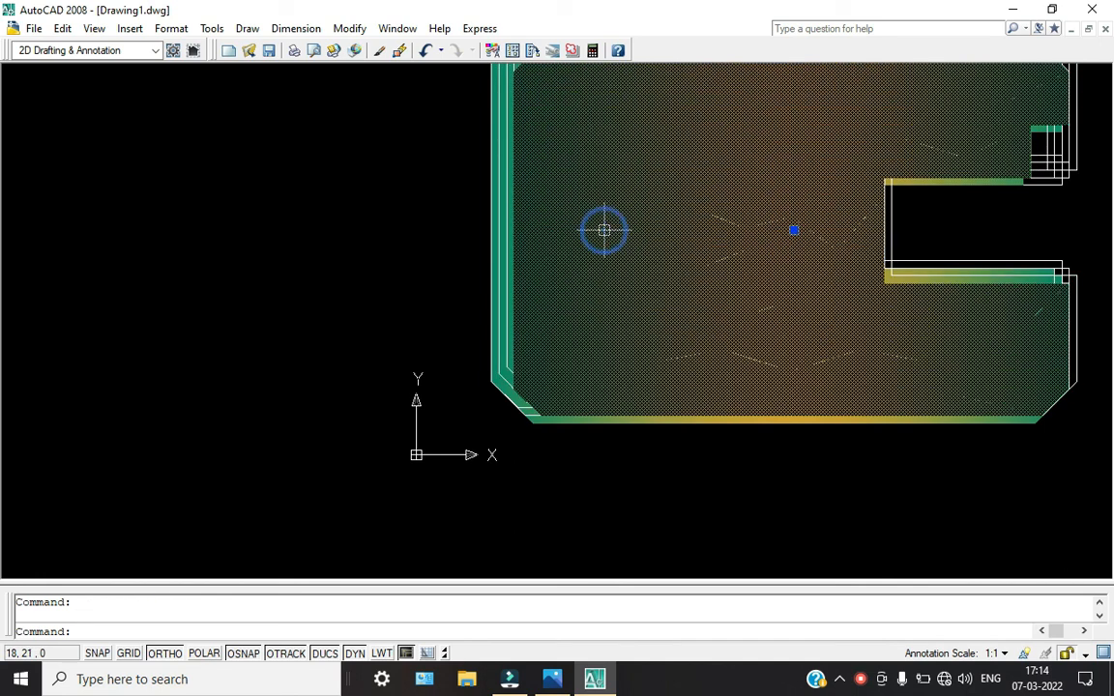
{"action": "key", "text": "Delete"}
{"action": "left_click", "coordinate": [622, 212]}
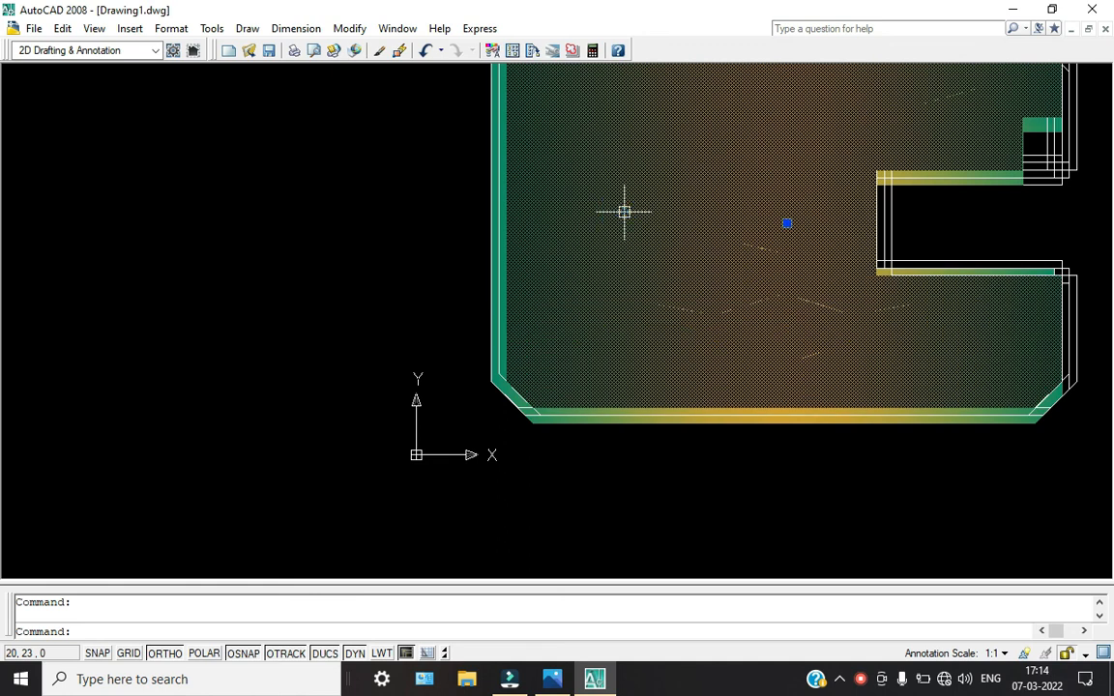
{"action": "key", "text": "Delete"}
{"action": "left_click", "coordinate": [630, 195]}
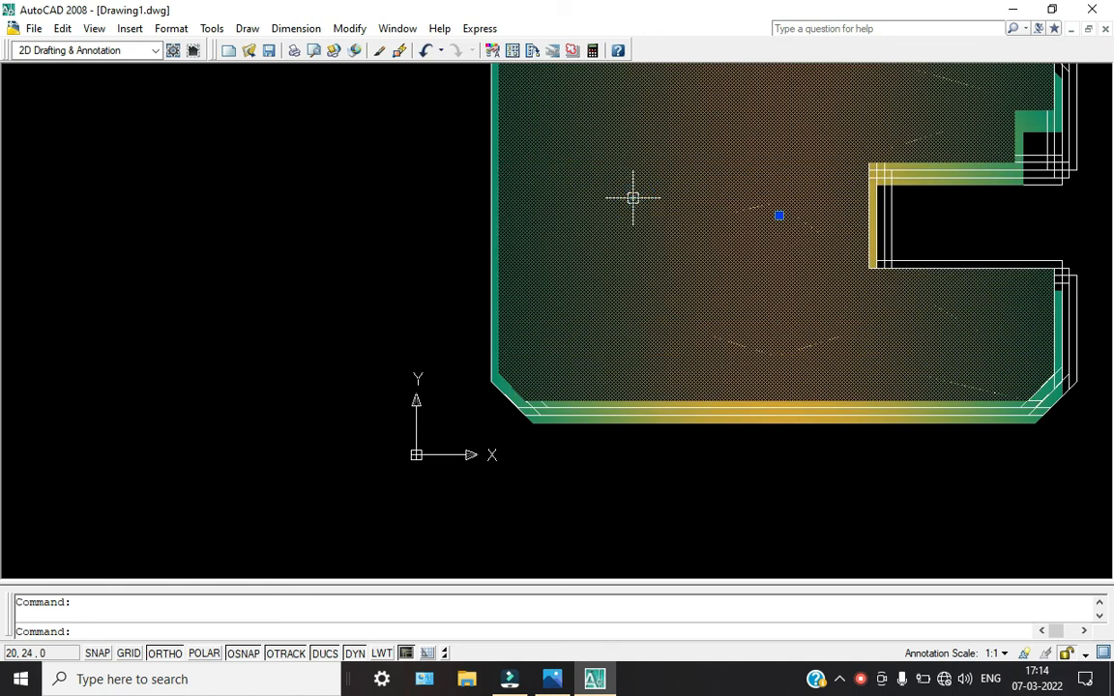
{"action": "key", "text": "Delete"}
{"action": "left_click", "coordinate": [650, 153]}
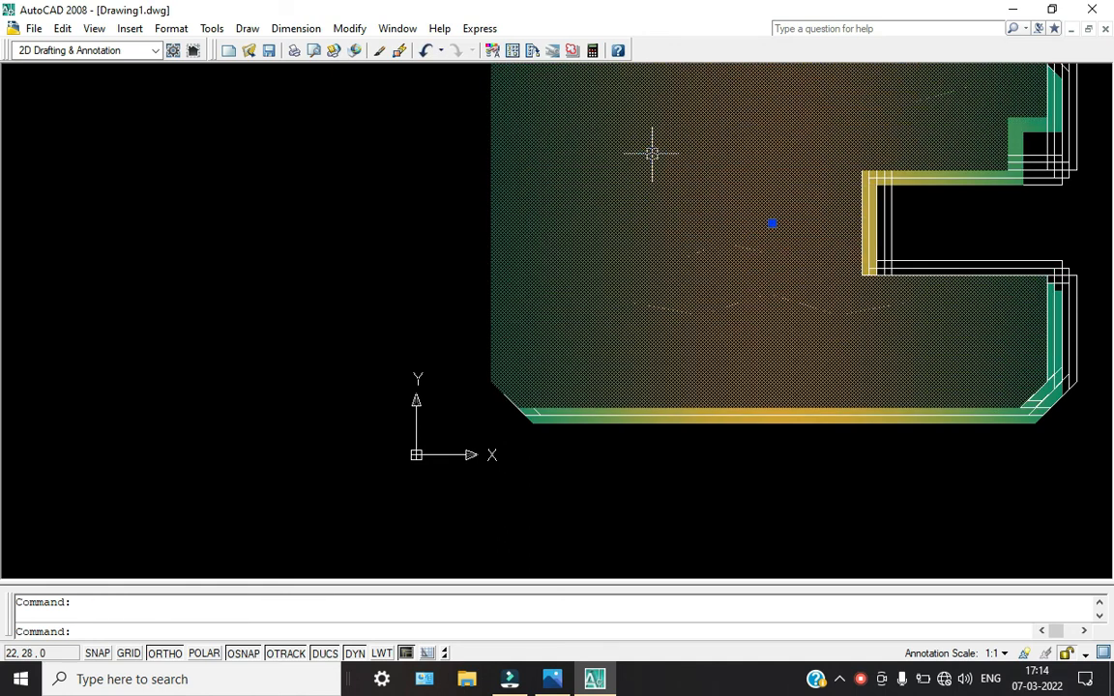
{"action": "key", "text": "Delete"}
{"action": "left_click", "coordinate": [663, 224]}
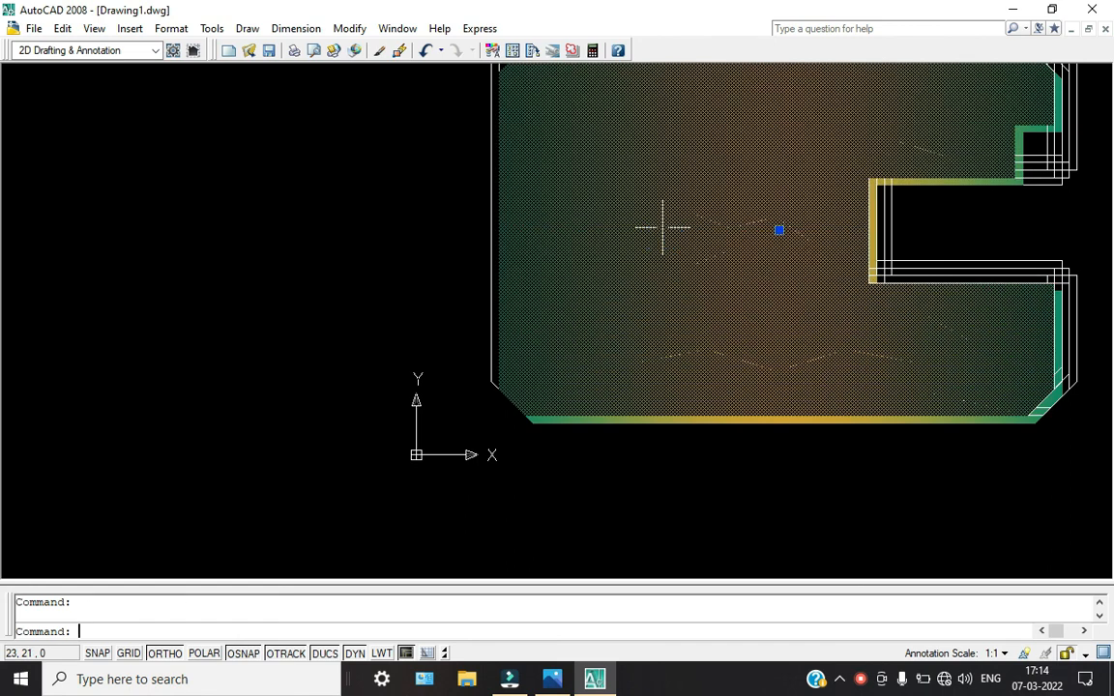
{"action": "key", "text": "Delete"}
{"action": "left_click", "coordinate": [698, 187]}
{"action": "key", "text": "Delete"}
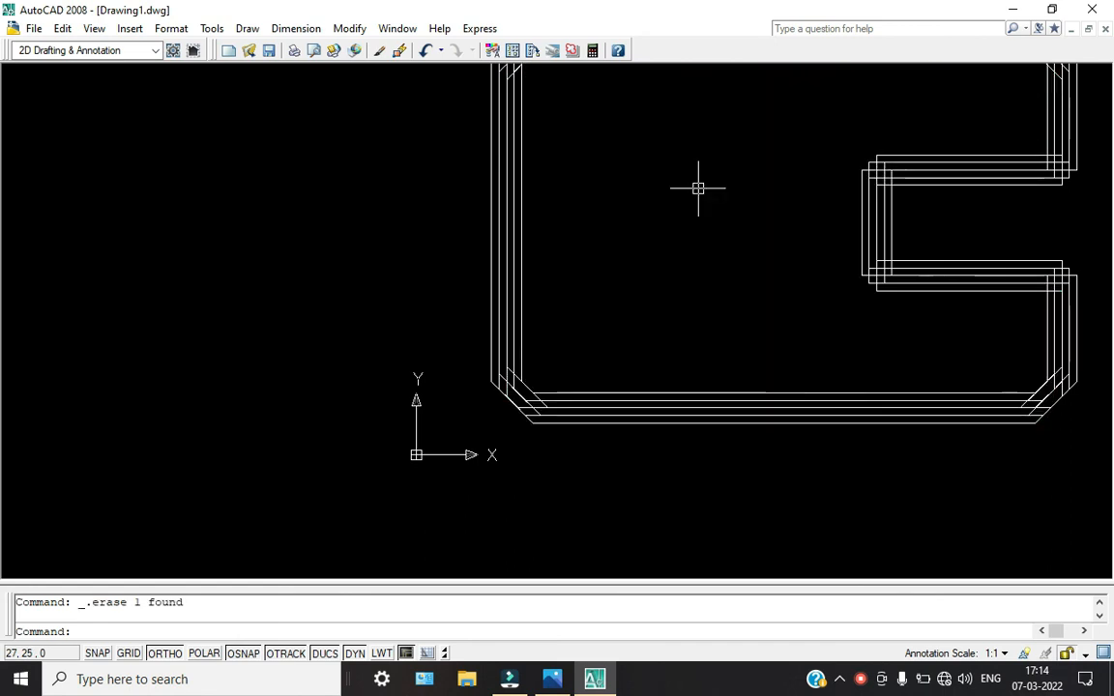
Step: Trim the second horizontal line's overhang and the second and third vertical lines' overlapping segments at the upper-left chamfers of the arrayed outlines
{"action": "scroll", "coordinate": [920, 233], "scroll_direction": "up", "scroll_amount": 4}
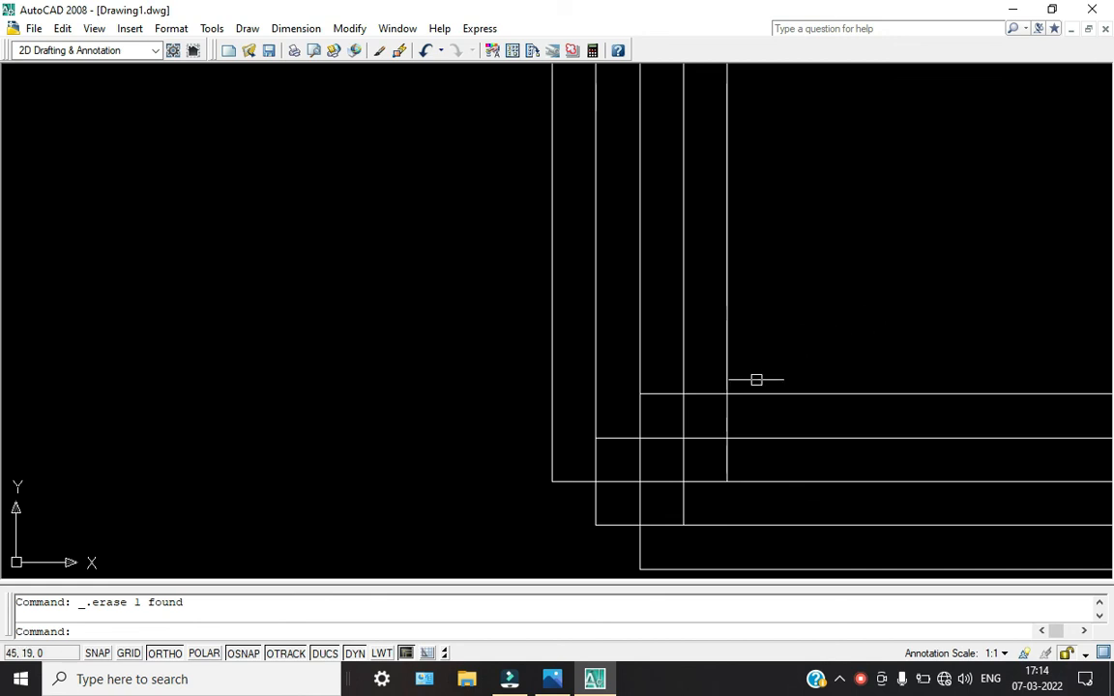
{"action": "scroll", "coordinate": [733, 389], "scroll_direction": "down", "scroll_amount": 3}
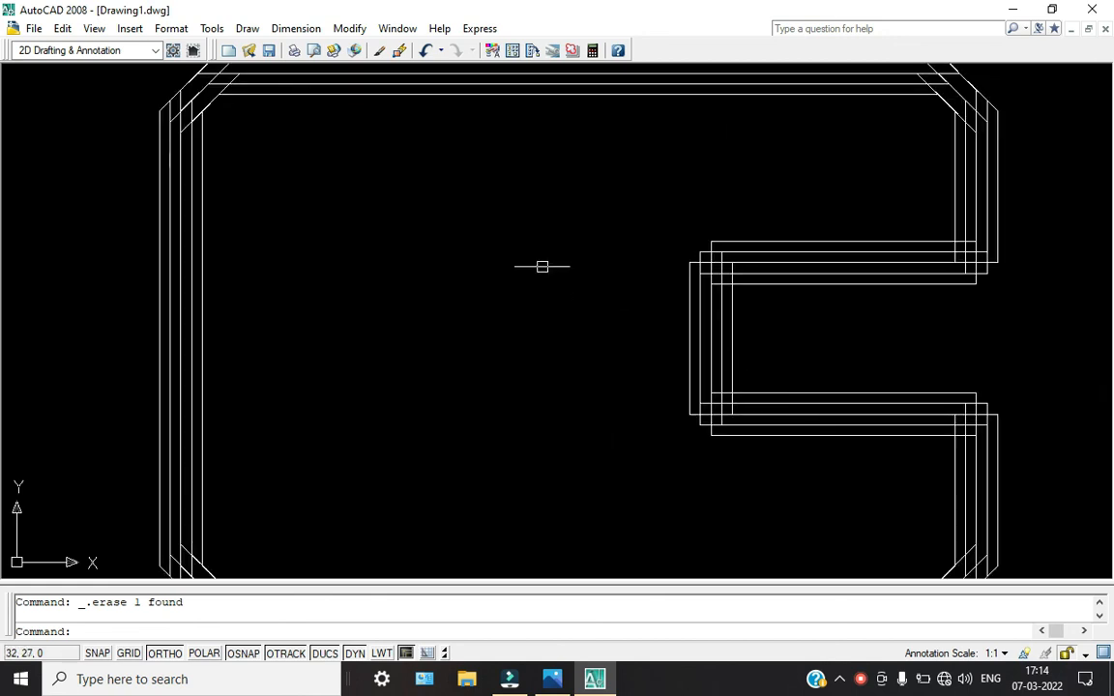
{"action": "middle_click_drag", "start_coordinate": [423, 211], "coordinate": [447, 291]}
{"action": "scroll", "coordinate": [239, 141], "scroll_direction": "up", "scroll_amount": 4}
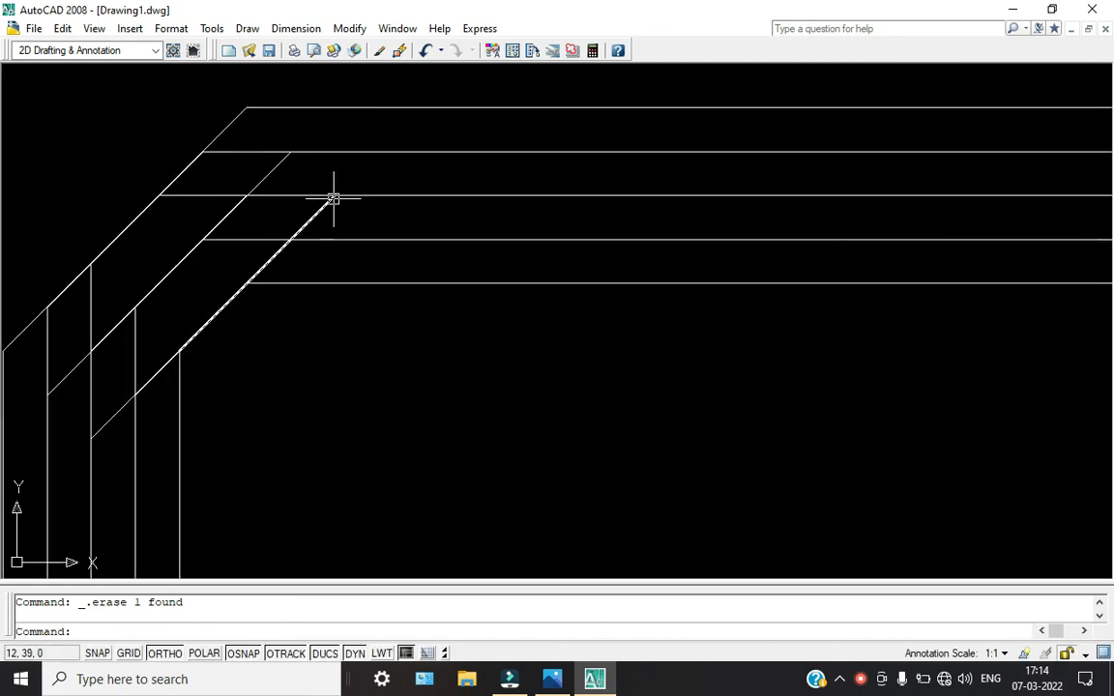
{"action": "type", "text": "tr"}
{"action": "key", "text": "Return"}
{"action": "key", "text": "Return"}
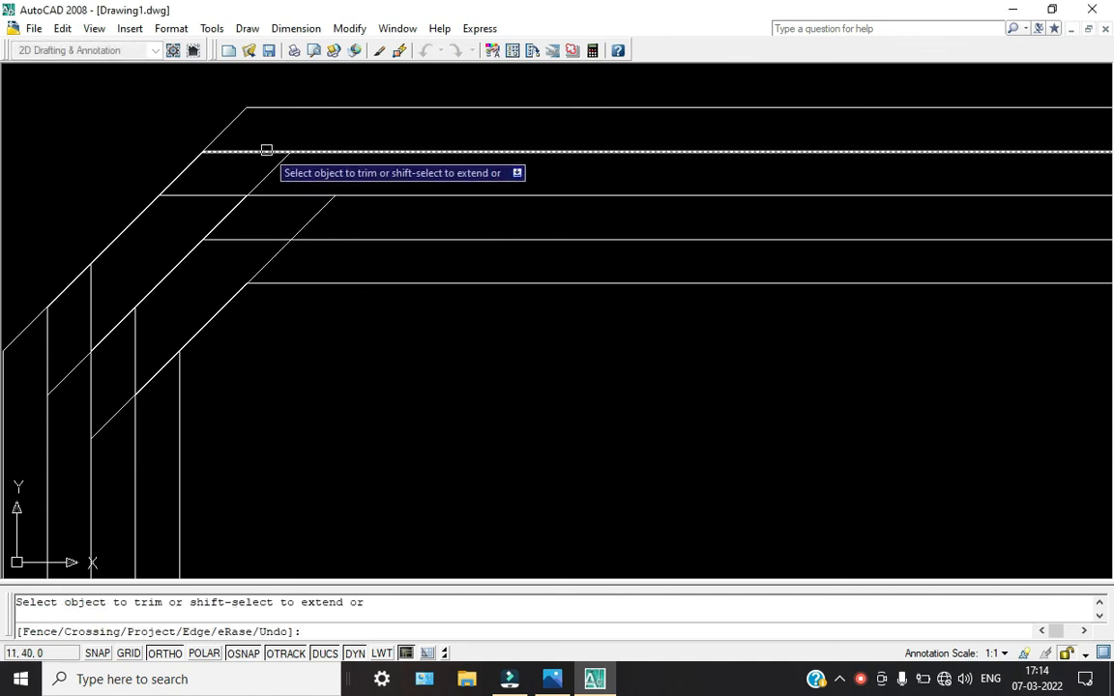
{"action": "scroll", "coordinate": [218, 204], "scroll_direction": "up", "scroll_amount": 1}
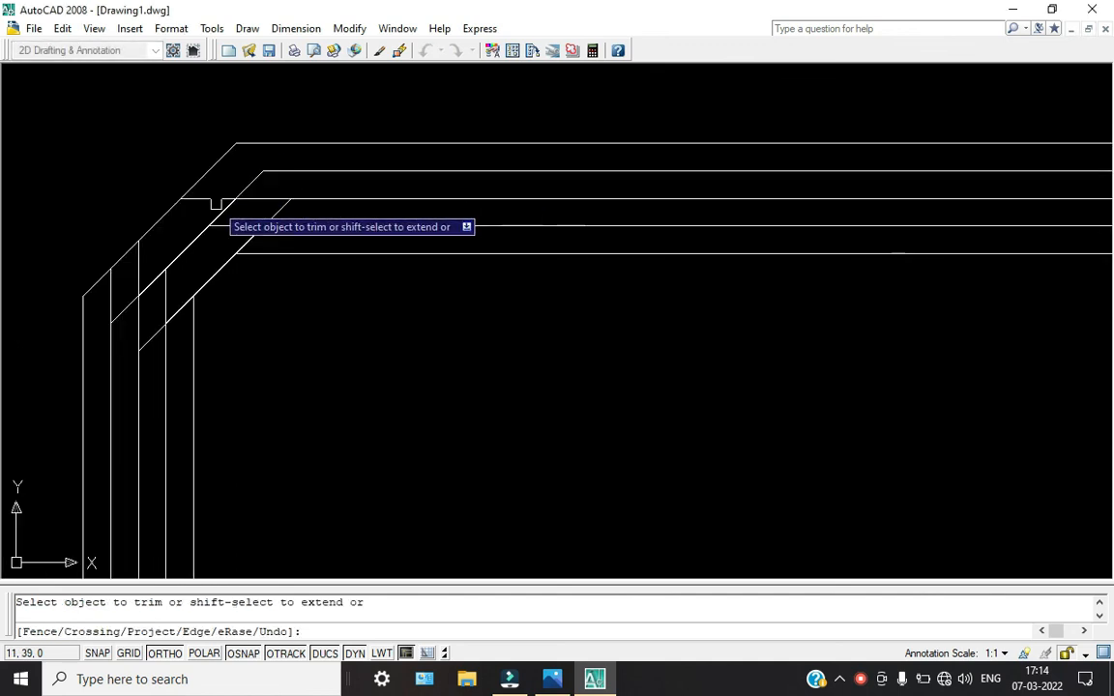
{"action": "scroll", "coordinate": [110, 302], "scroll_direction": "up", "scroll_amount": 1}
{"action": "left_click", "coordinate": [110, 299]}
{"action": "left_click", "coordinate": [165, 334]}
{"action": "left_click", "coordinate": [182, 326]}
{"action": "left_click", "coordinate": [147, 326]}
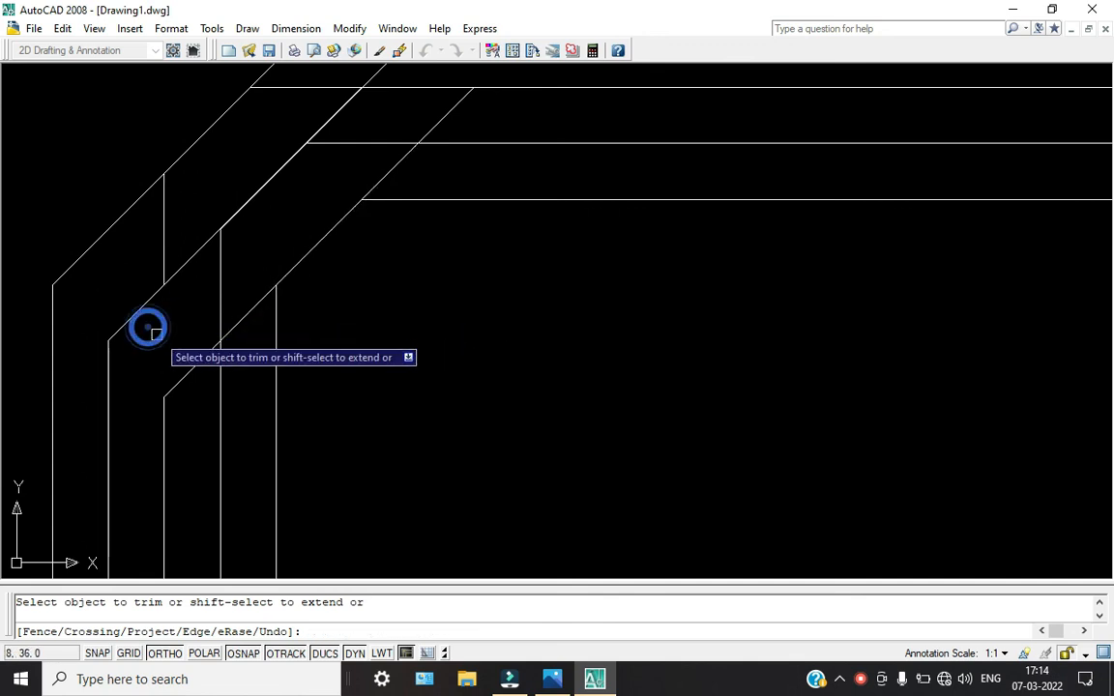
Step: Trim the third horizontal line between the second and third upper-left chamfer lines, and end the trimming
{"action": "middle_click_drag", "start_coordinate": [346, 112], "coordinate": [306, 217]}
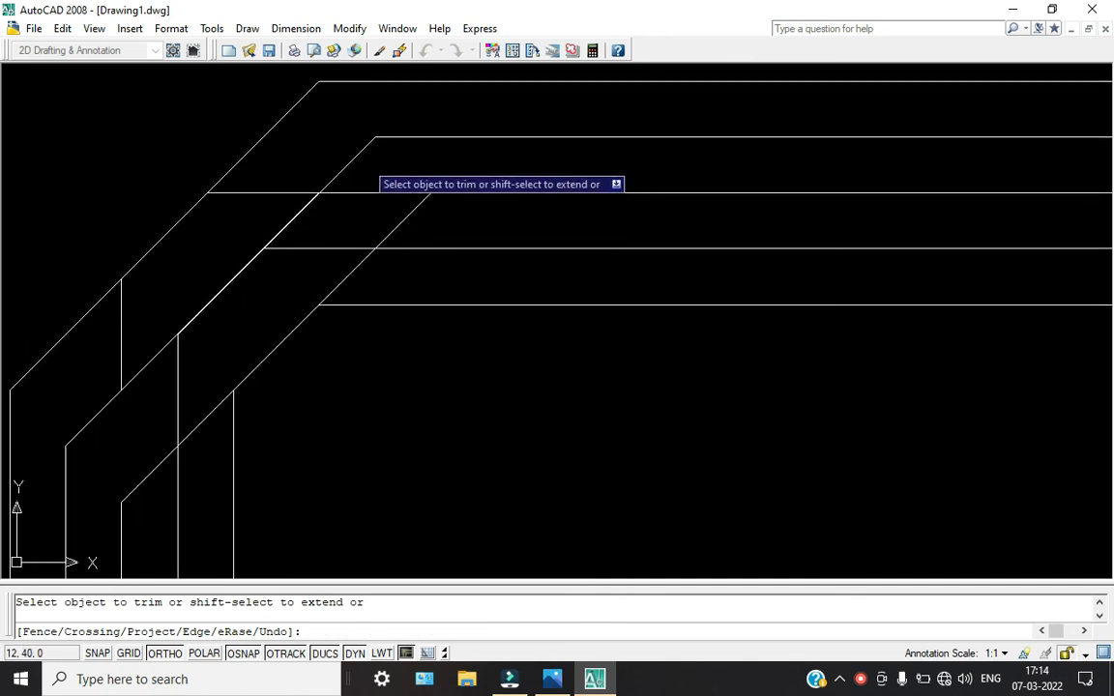
{"action": "left_click", "coordinate": [357, 191]}
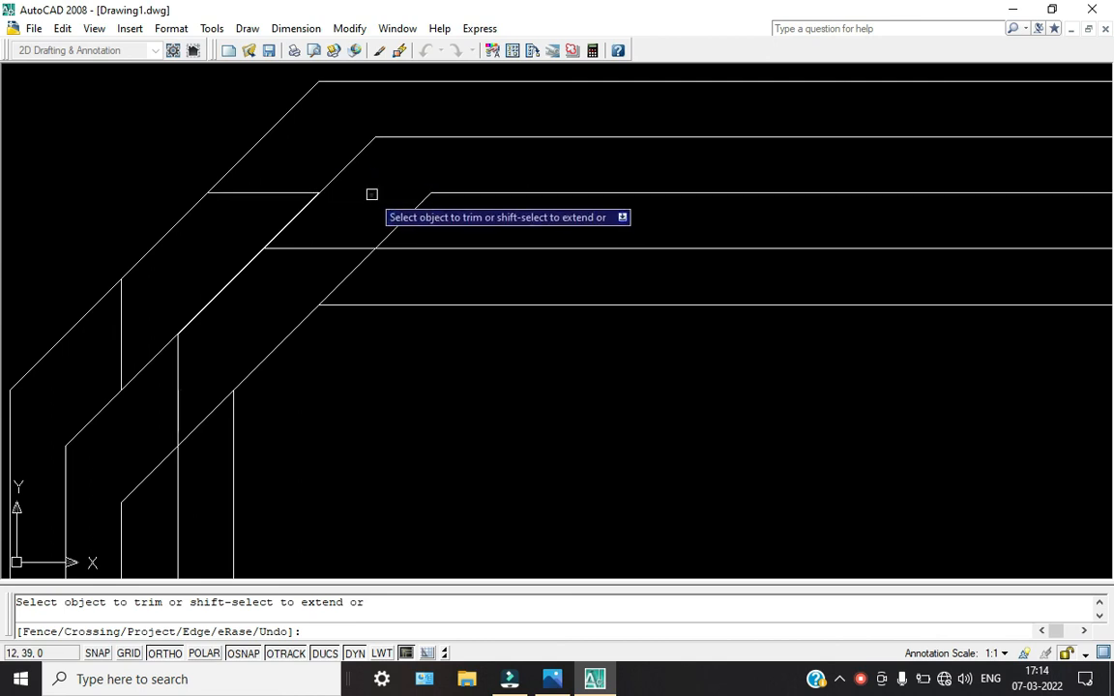
{"action": "scroll", "coordinate": [477, 167], "scroll_direction": "down", "scroll_amount": 1}
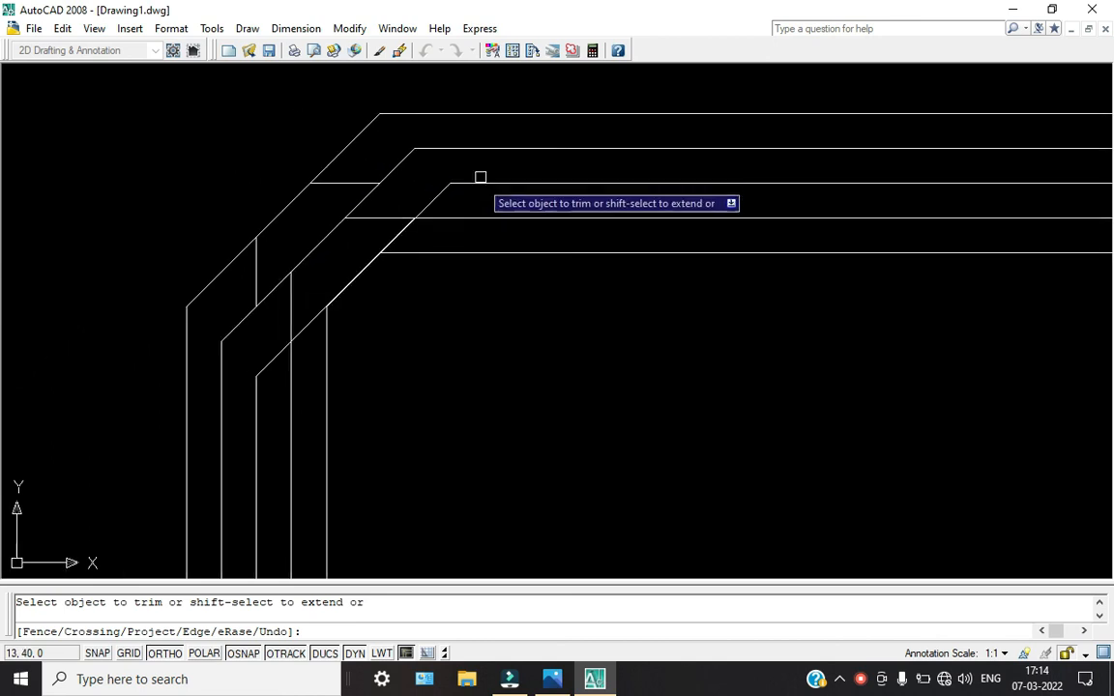
{"action": "middle_click_drag", "start_coordinate": [394, 264], "coordinate": [571, 189]}
{"action": "left_click", "coordinate": [468, 308]}
{"action": "left_click", "coordinate": [465, 308]}
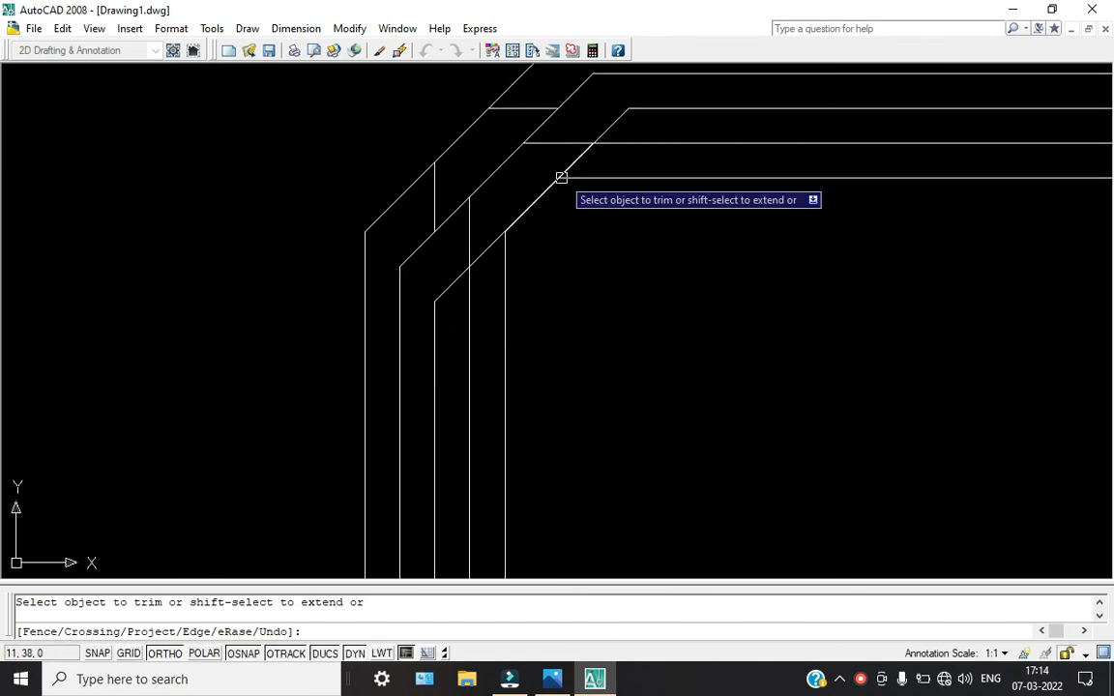
{"action": "key", "text": "Escape"}
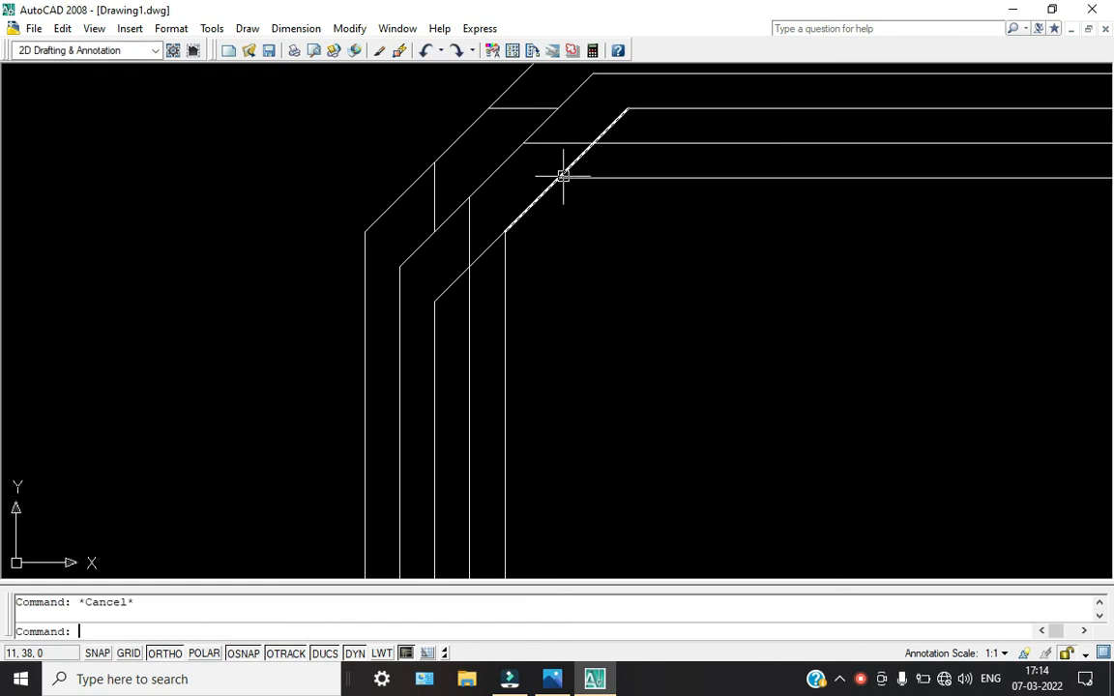
{"action": "scroll", "coordinate": [578, 241], "scroll_direction": "down", "scroll_amount": 5}
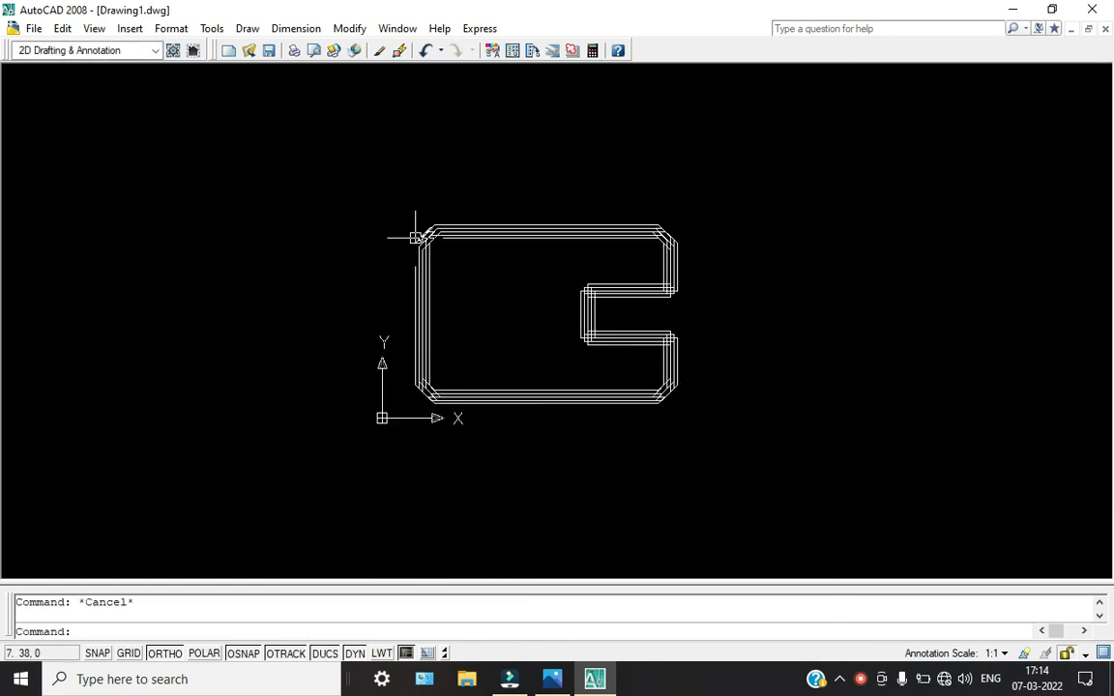